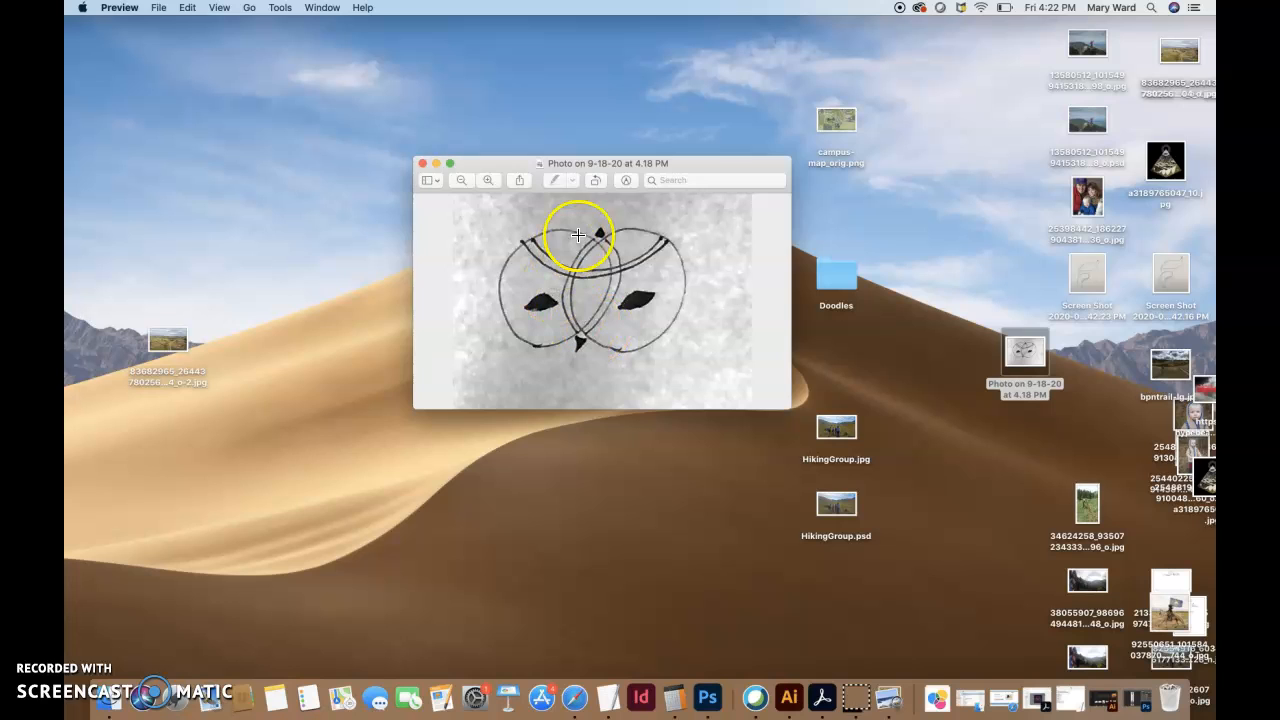
Close the previewed mask drawing, and view the leaf-shape sketch screenshot from the desktop before closing it
{"action": "left_click_drag", "start_coordinate": [469, 163], "coordinate": [452, 135]}
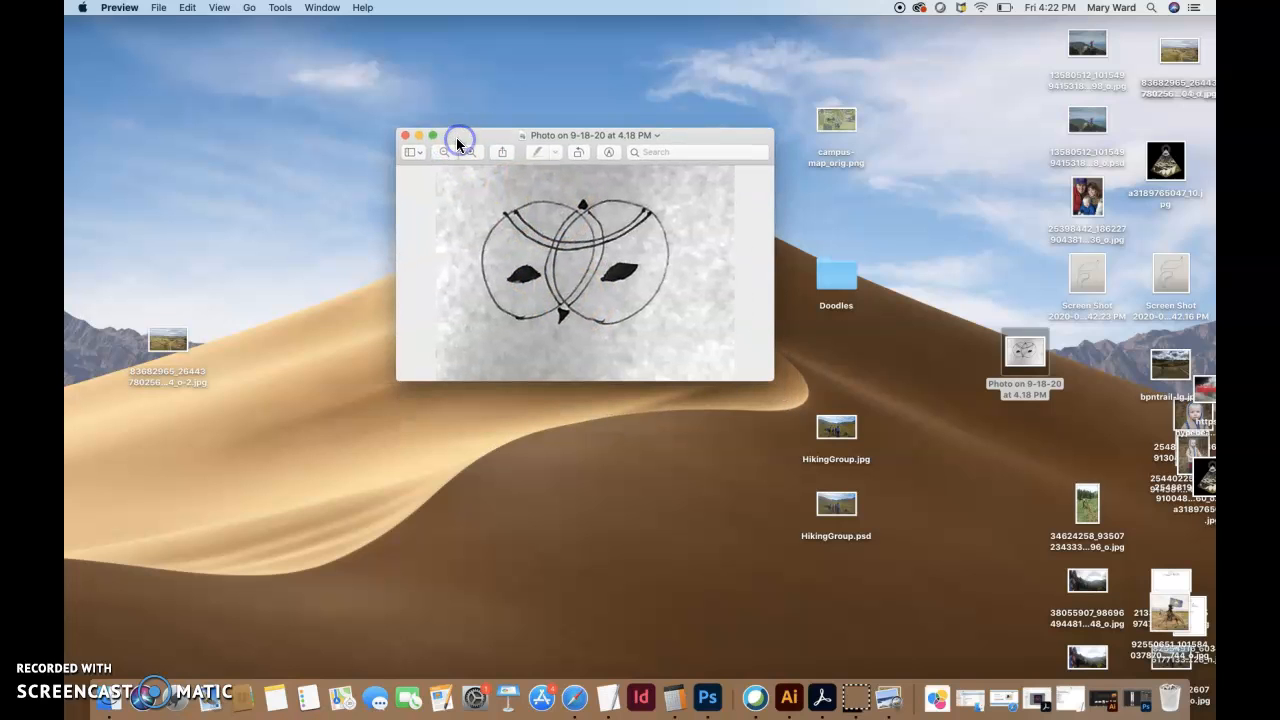
{"action": "left_click", "coordinate": [405, 136]}
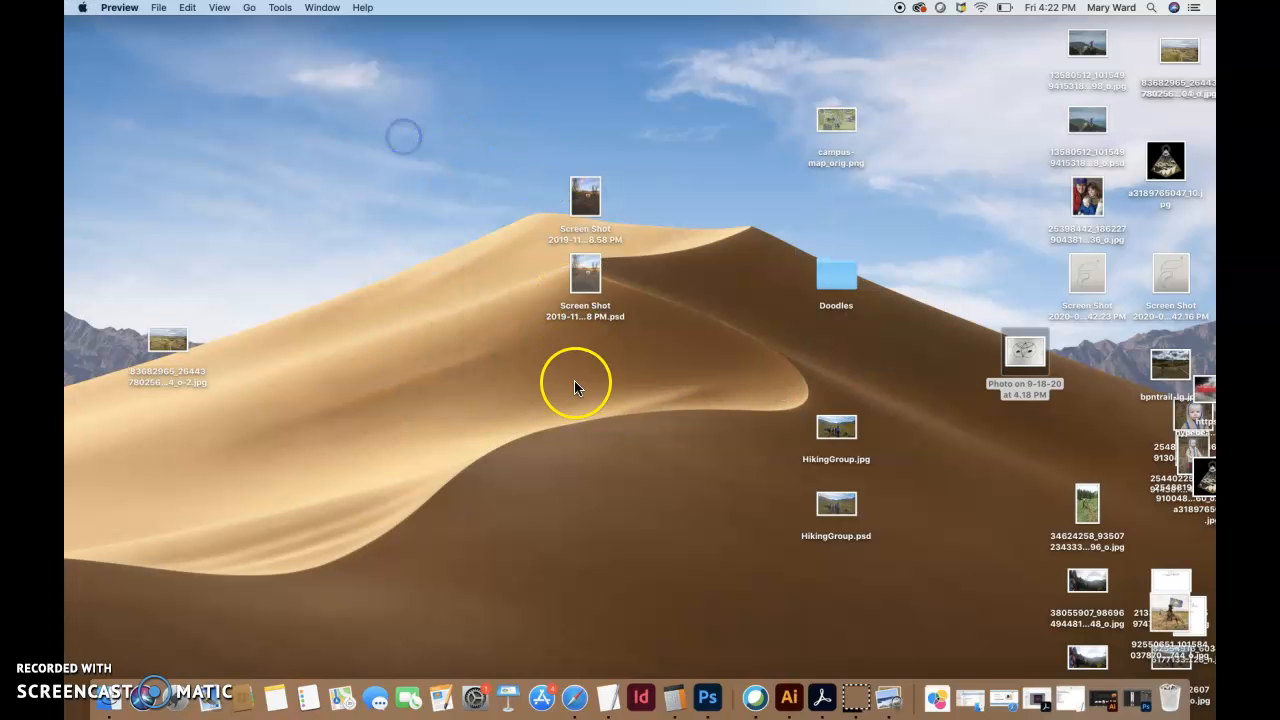
{"action": "double_click", "coordinate": [1078, 280]}
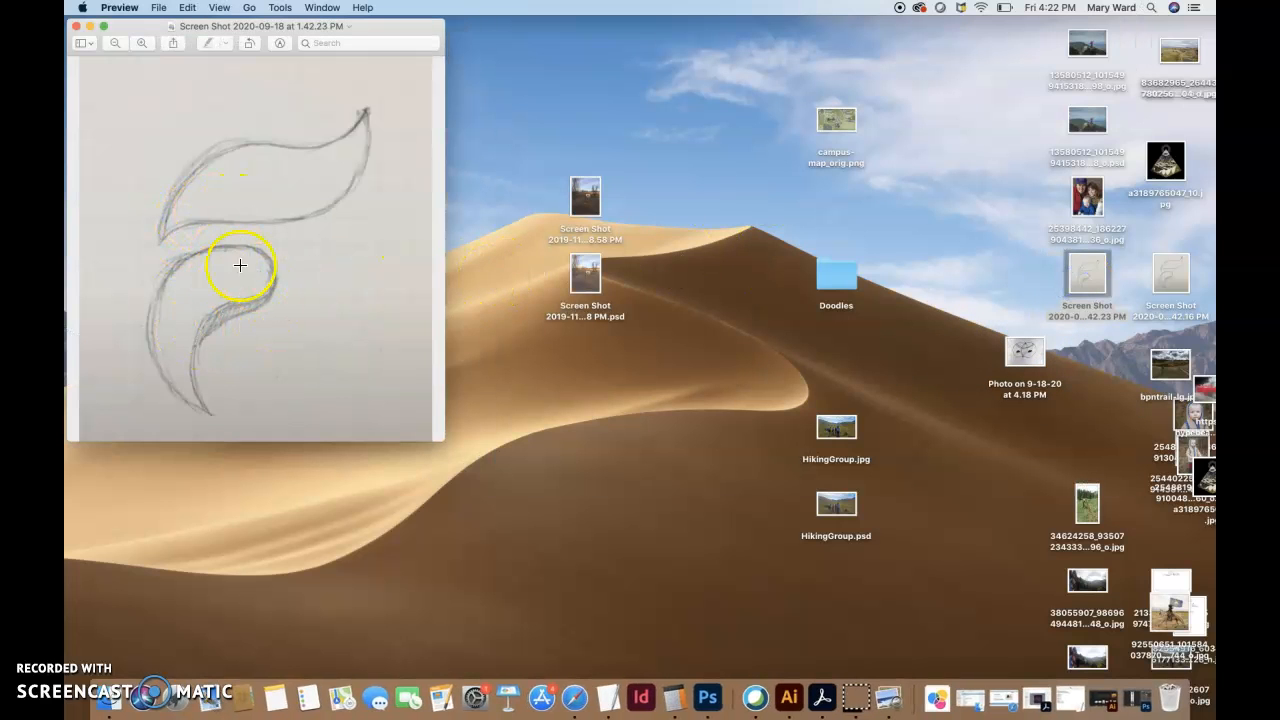
{"action": "left_click", "coordinate": [76, 26]}
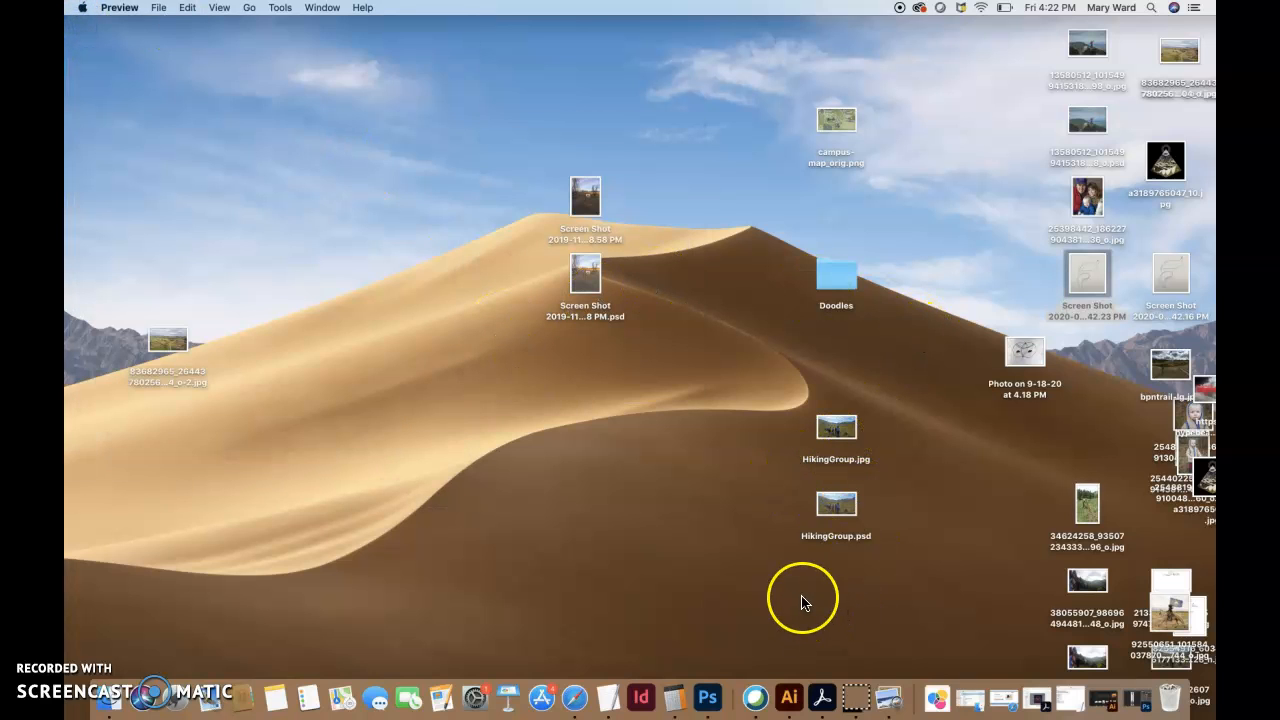
Switch to Illustrator and start setting up a new document
{"action": "left_click", "coordinate": [791, 695]}
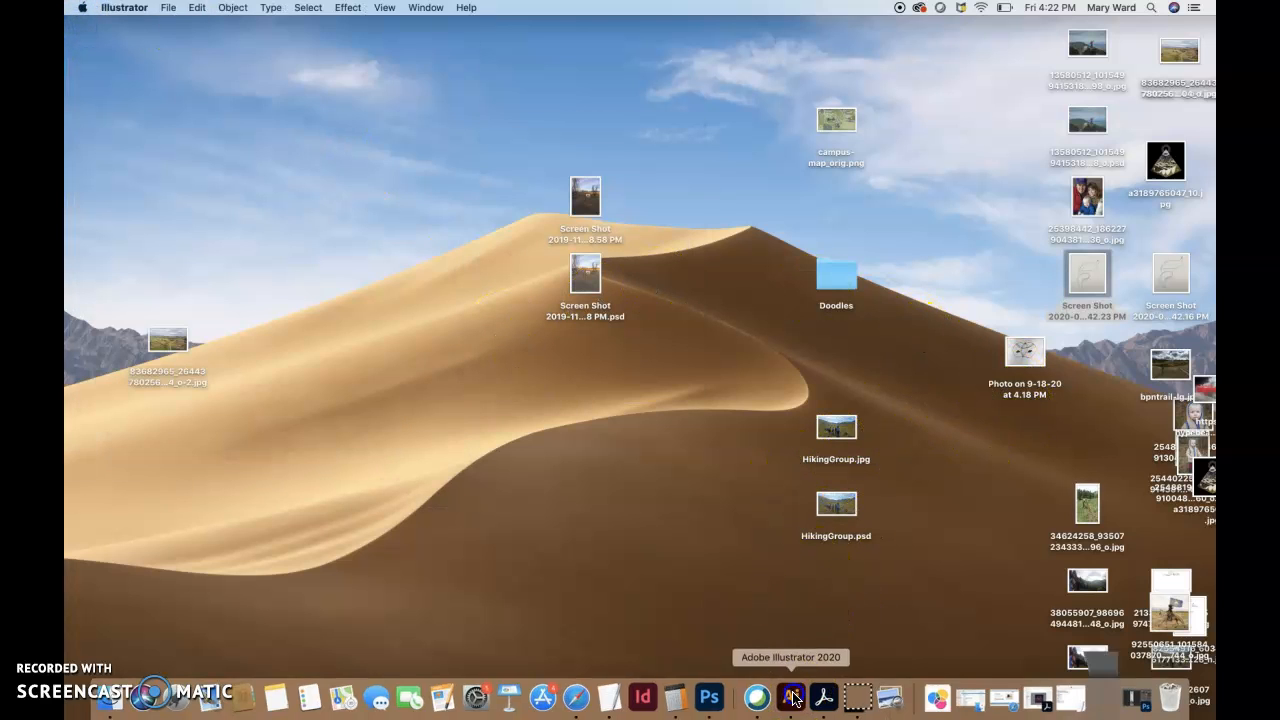
{"action": "left_click", "coordinate": [169, 9]}
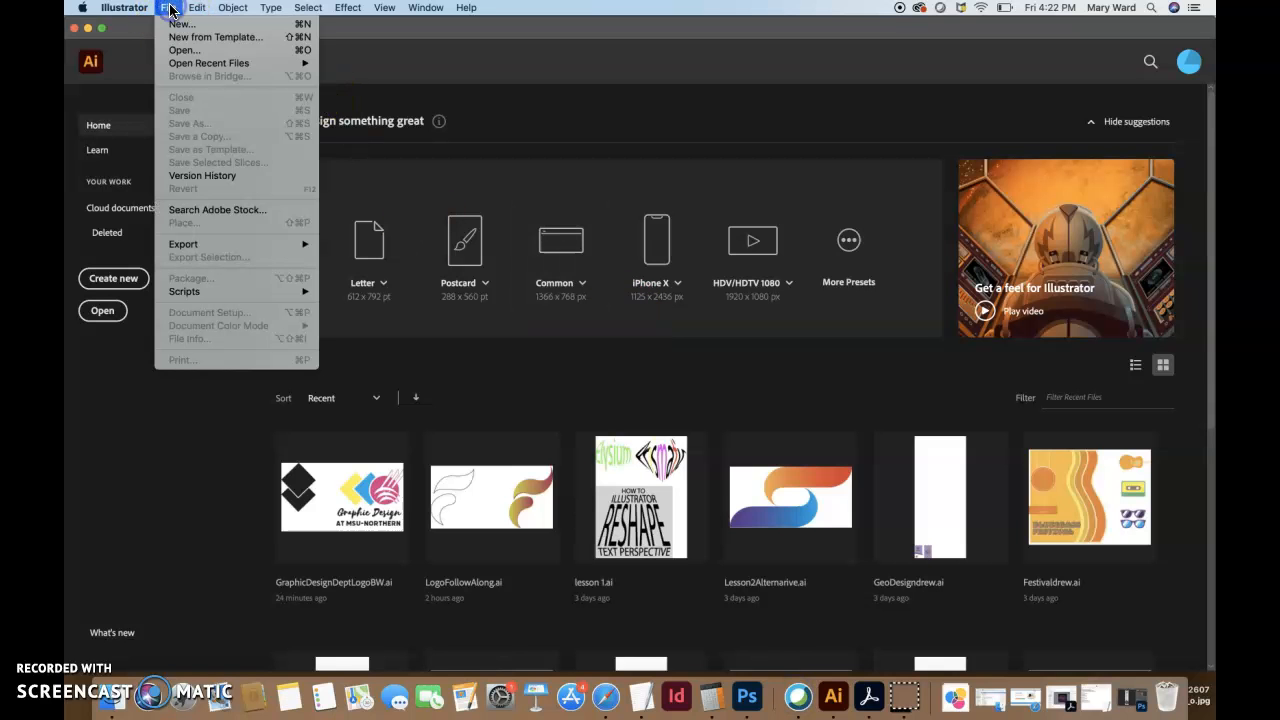
{"action": "left_click", "coordinate": [115, 280]}
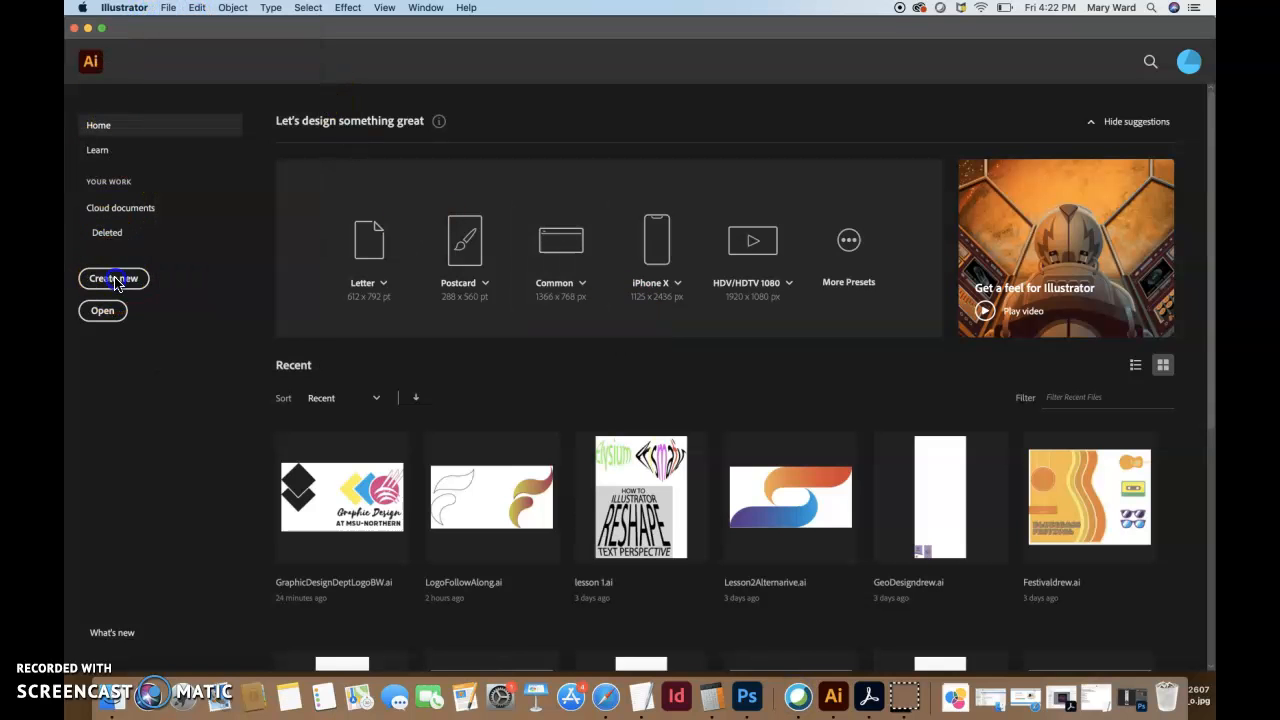
{"action": "left_click", "coordinate": [115, 280]}
{"action": "left_click", "coordinate": [1125, 690]}
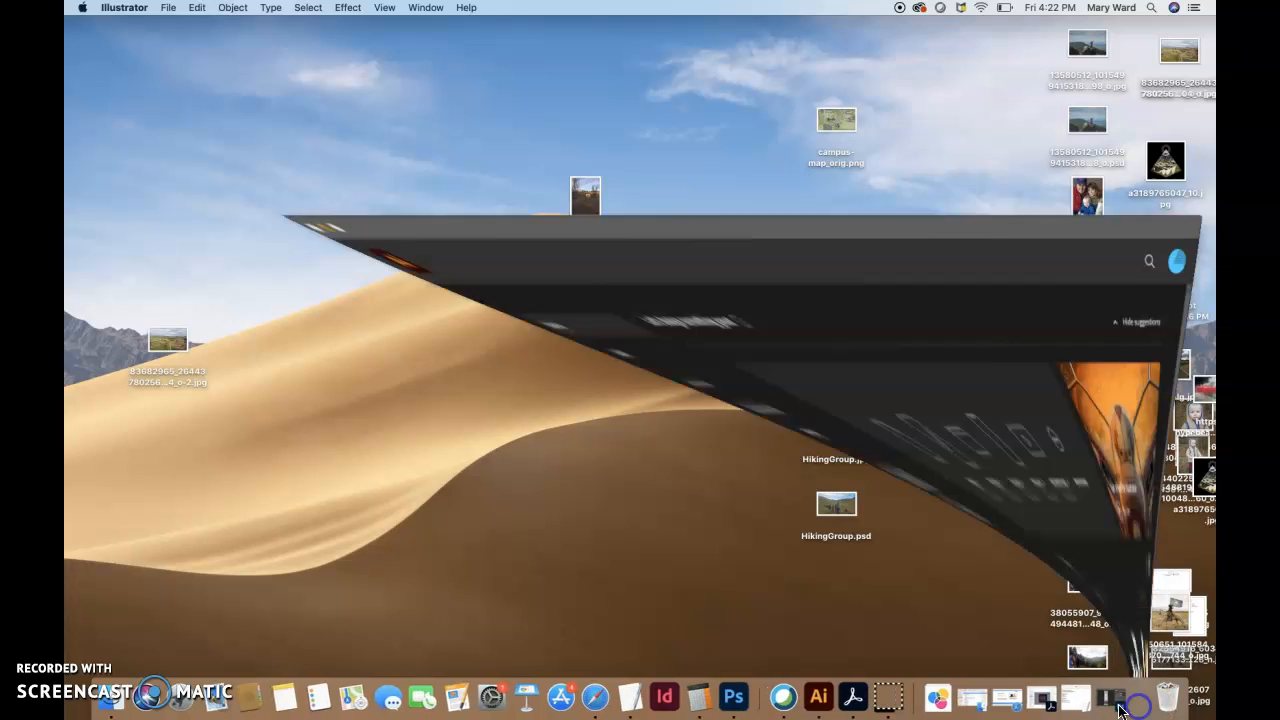
{"action": "left_click", "coordinate": [125, 279]}
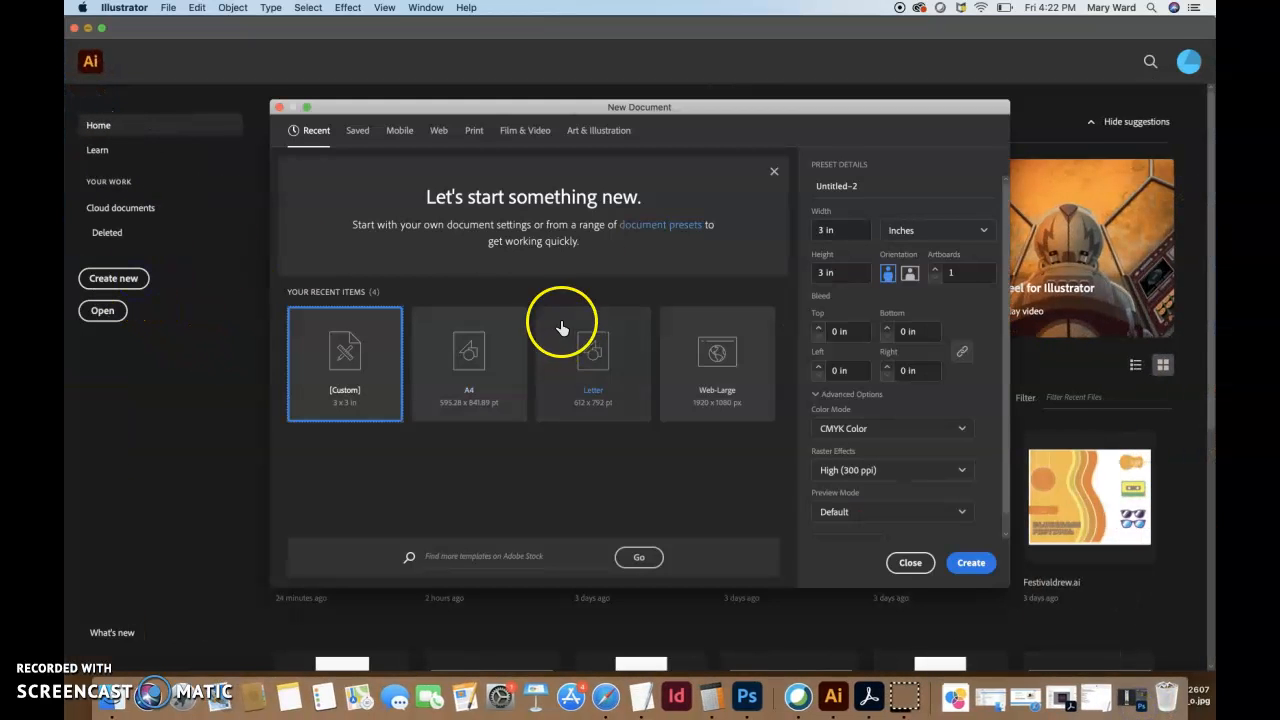
Keep the new document's width at 3 in with inches as the units
{"action": "left_click", "coordinate": [826, 230]}
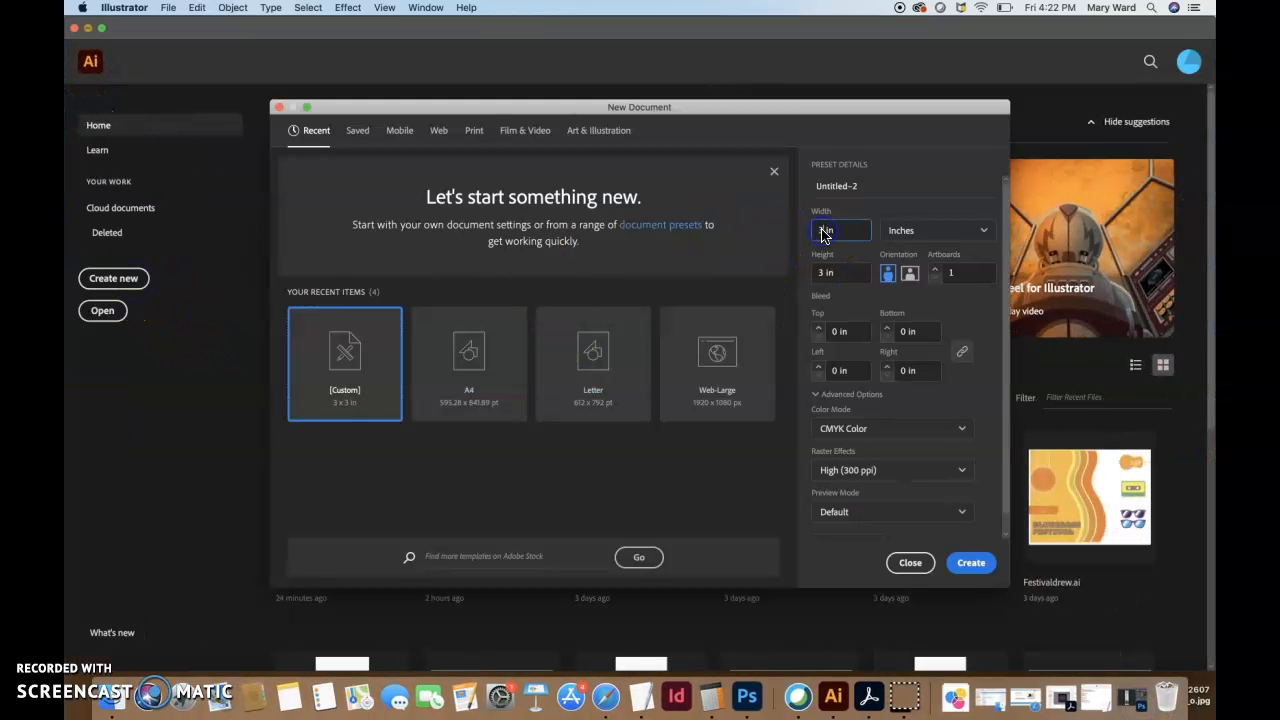
{"action": "left_click", "coordinate": [935, 235]}
{"action": "left_click", "coordinate": [934, 235]}
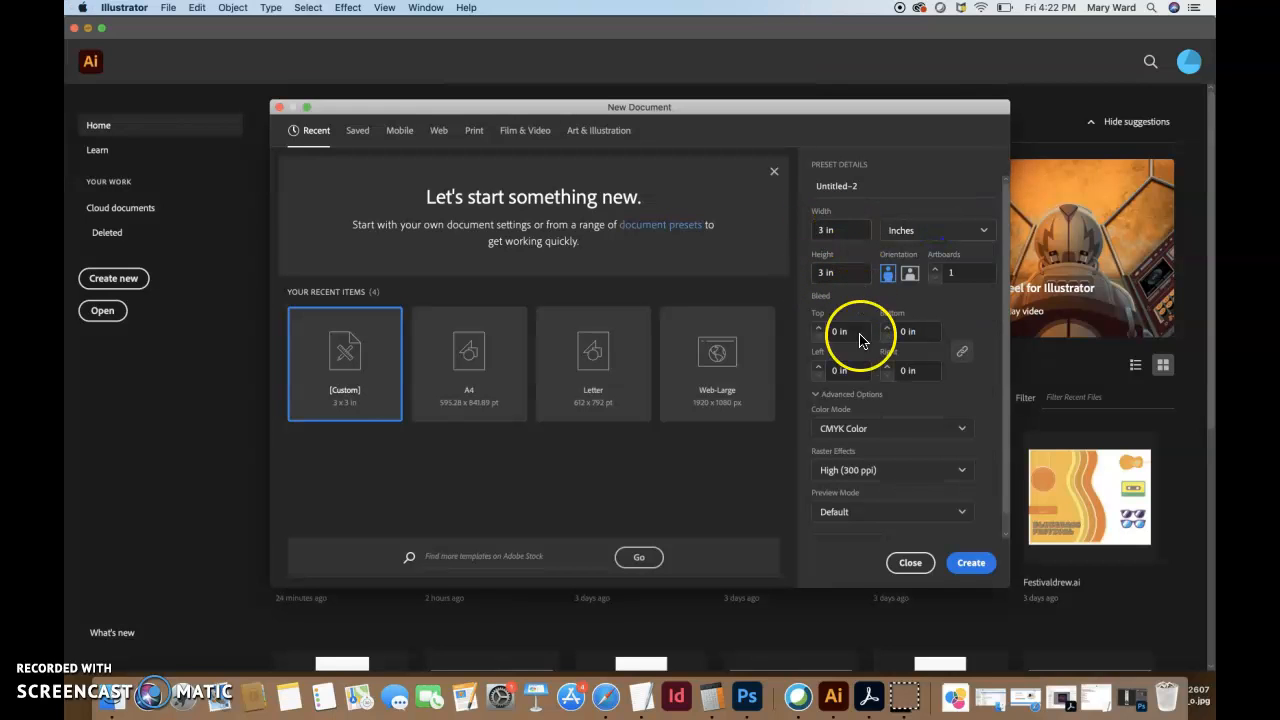
Dismiss the McAfee alert and show the new document's advanced options
{"action": "left_click", "coordinate": [820, 397]}
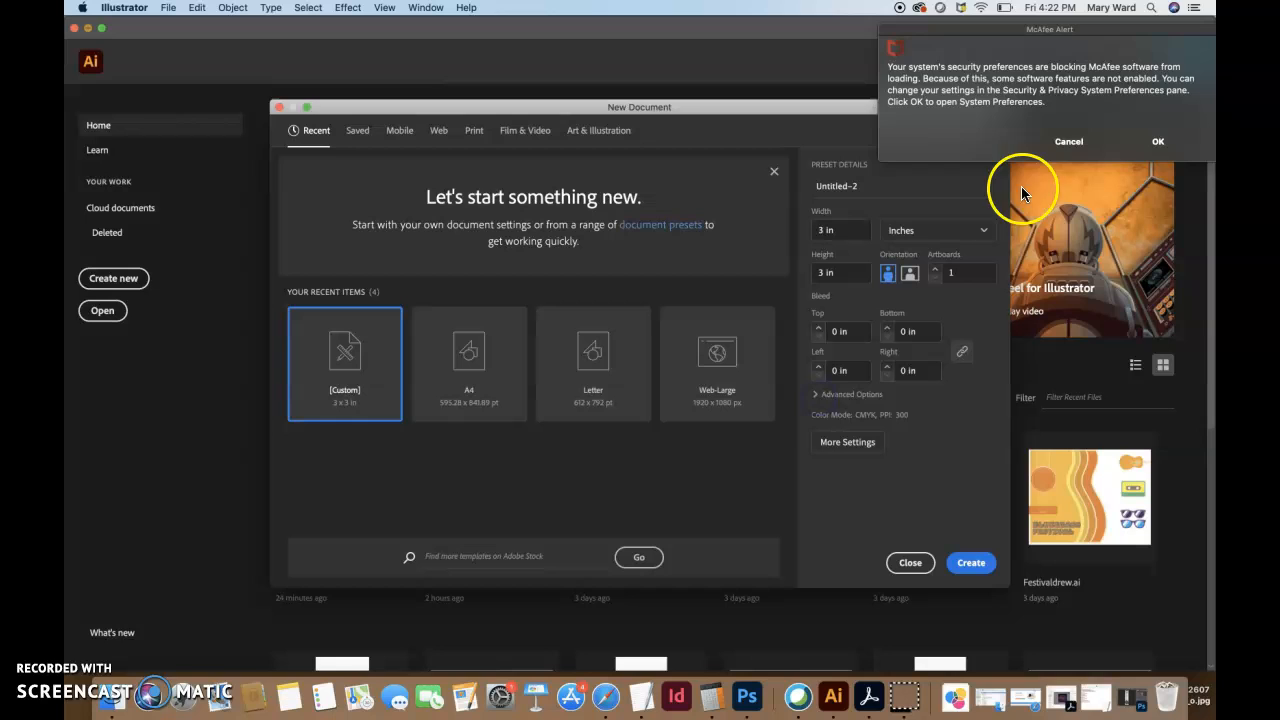
{"action": "left_click", "coordinate": [1075, 141]}
{"action": "left_click", "coordinate": [817, 400]}
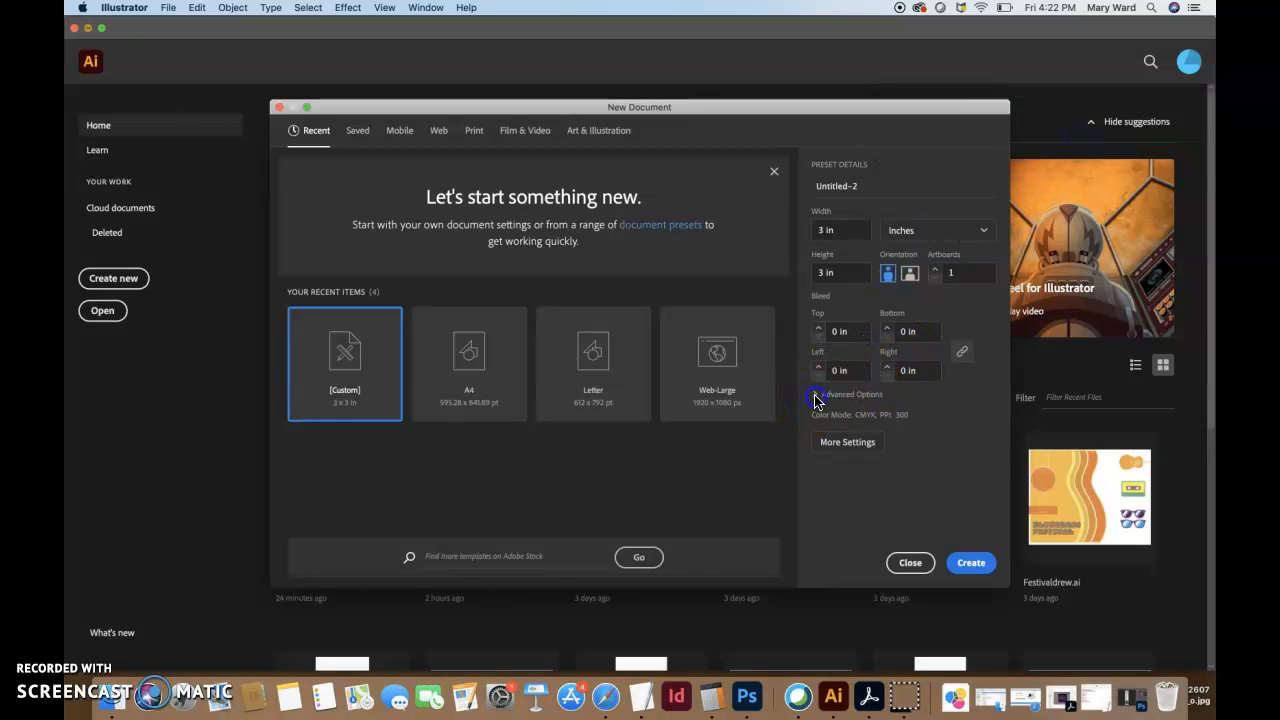
{"action": "left_click", "coordinate": [817, 400]}
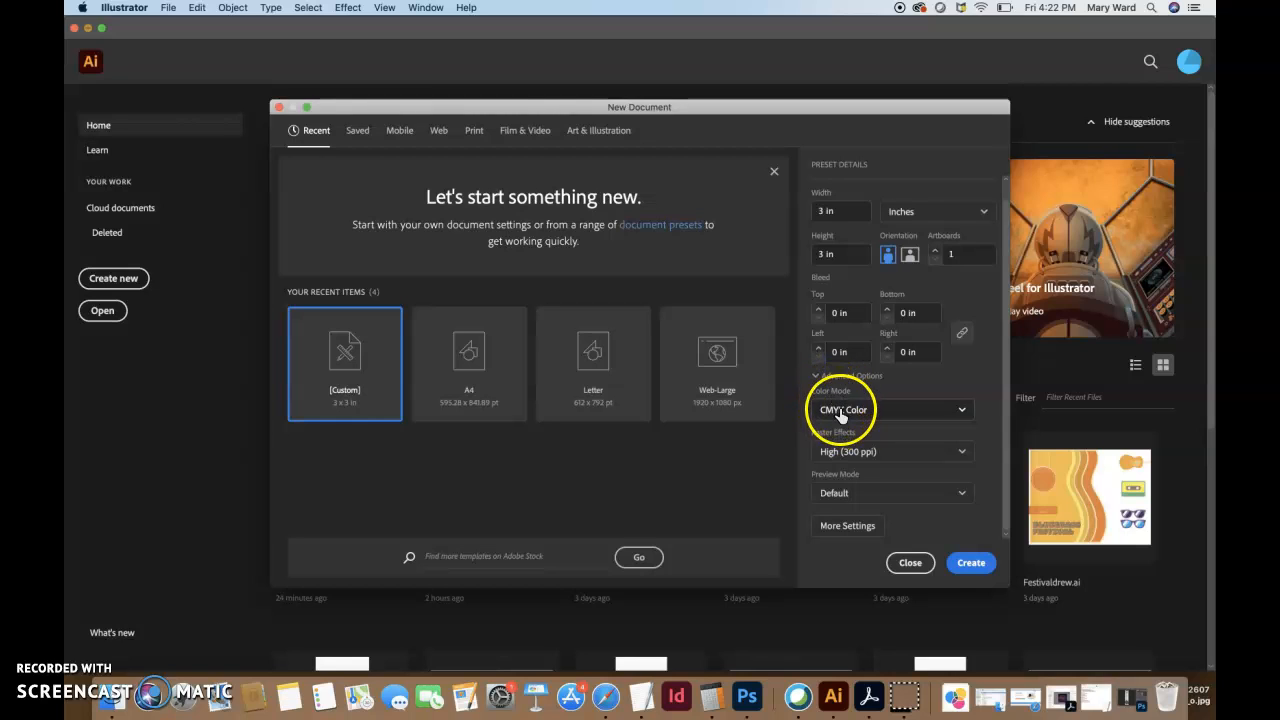
Keep the color mode at CMYK Color and the raster effects at High (300 ppi)
{"action": "left_click", "coordinate": [842, 411]}
{"action": "left_click", "coordinate": [846, 461]}
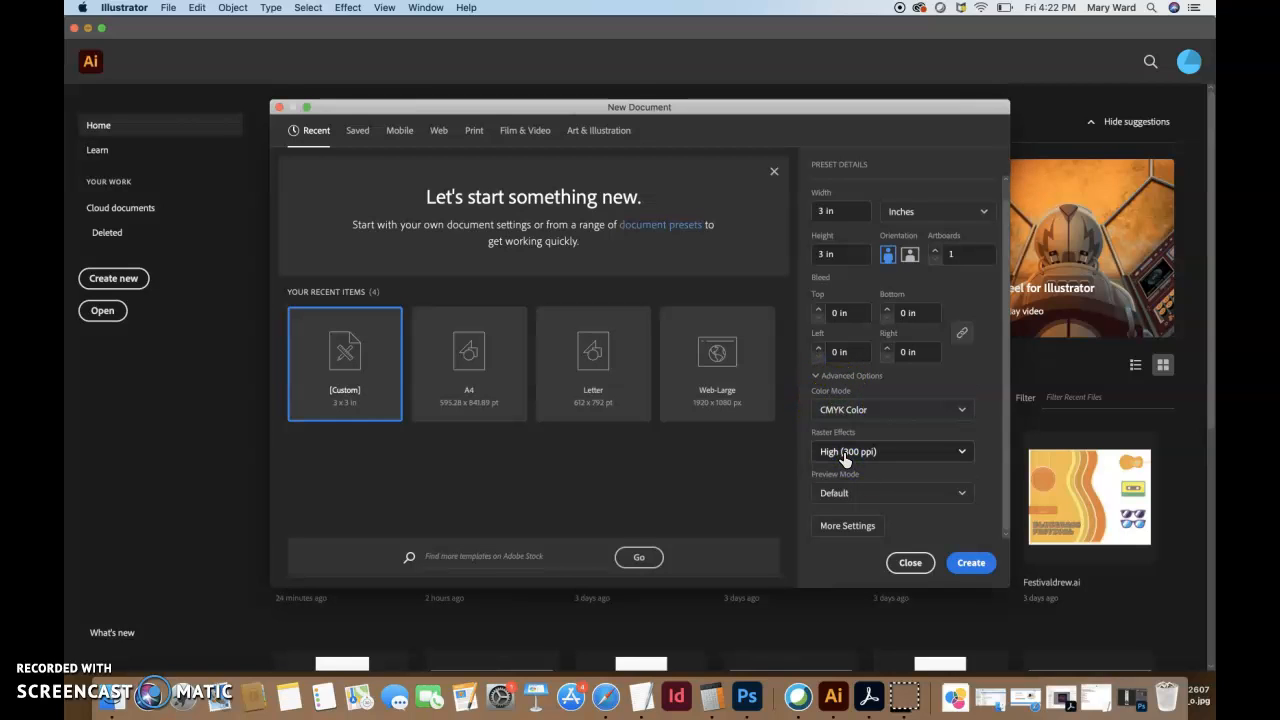
{"action": "left_click", "coordinate": [838, 453]}
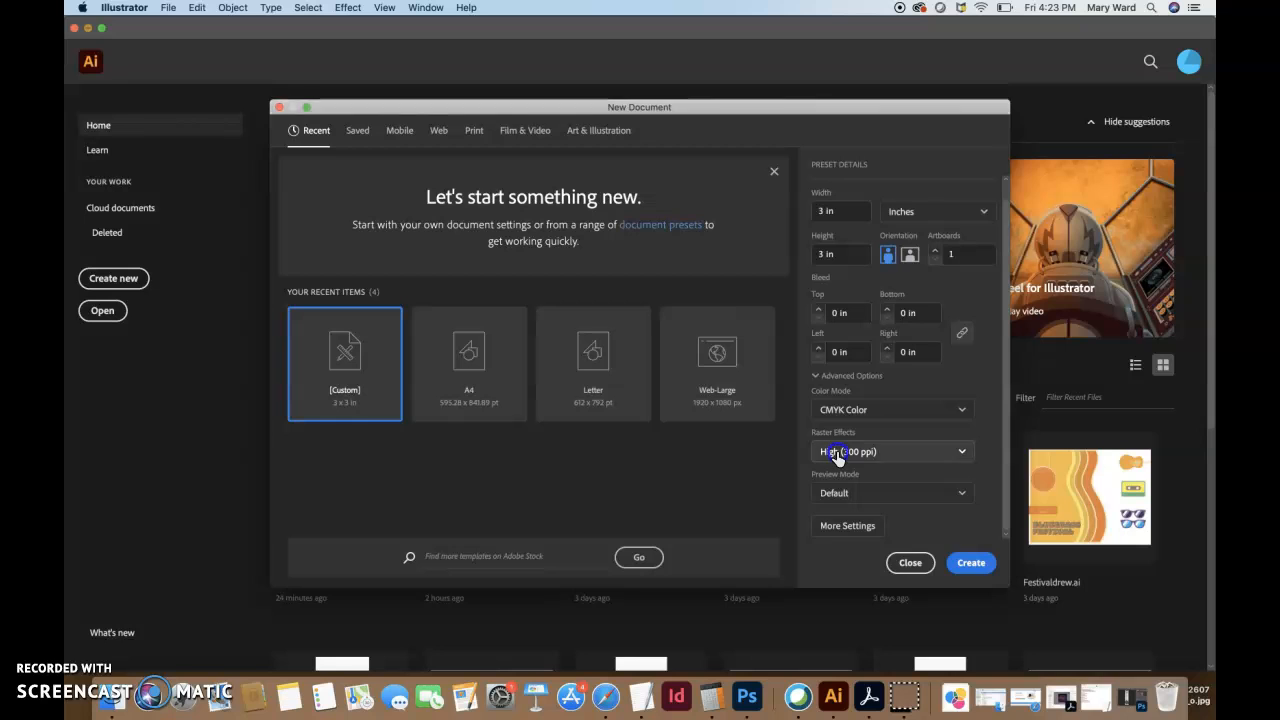
{"action": "left_click", "coordinate": [842, 481]}
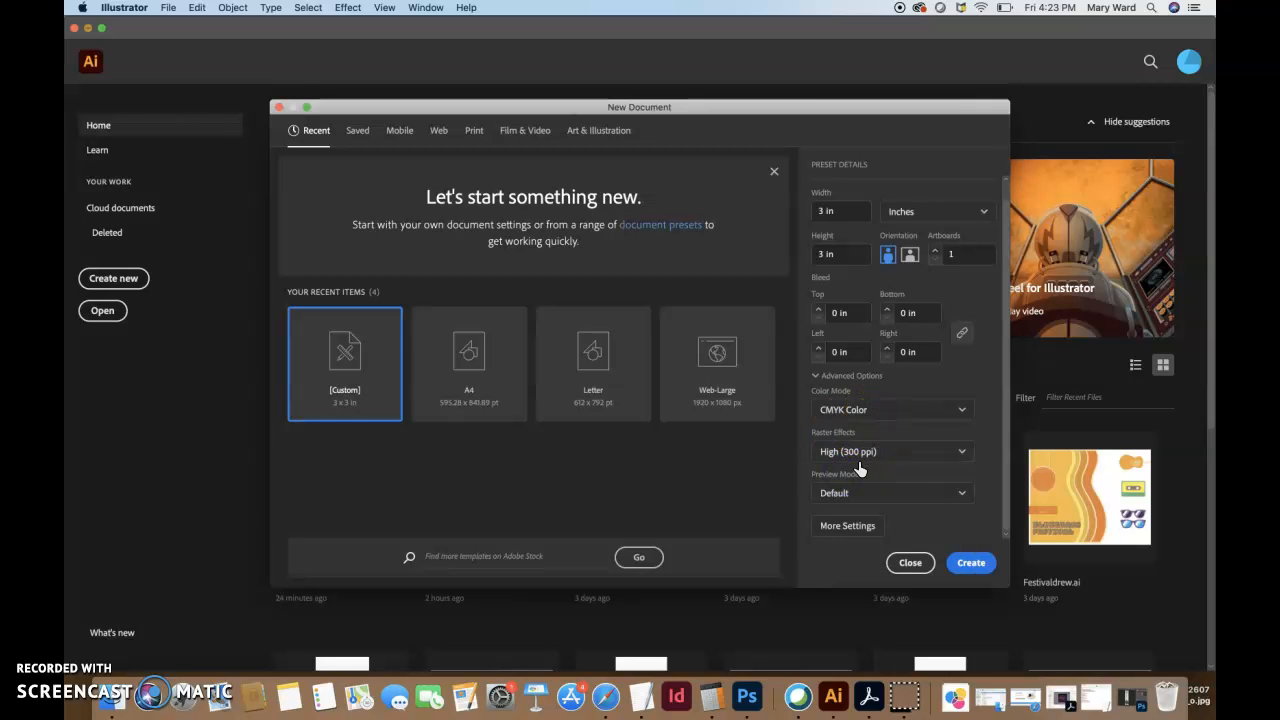
Review the additional document settings, cancel them, and create the 3 by 3 in document
{"action": "left_click", "coordinate": [851, 530]}
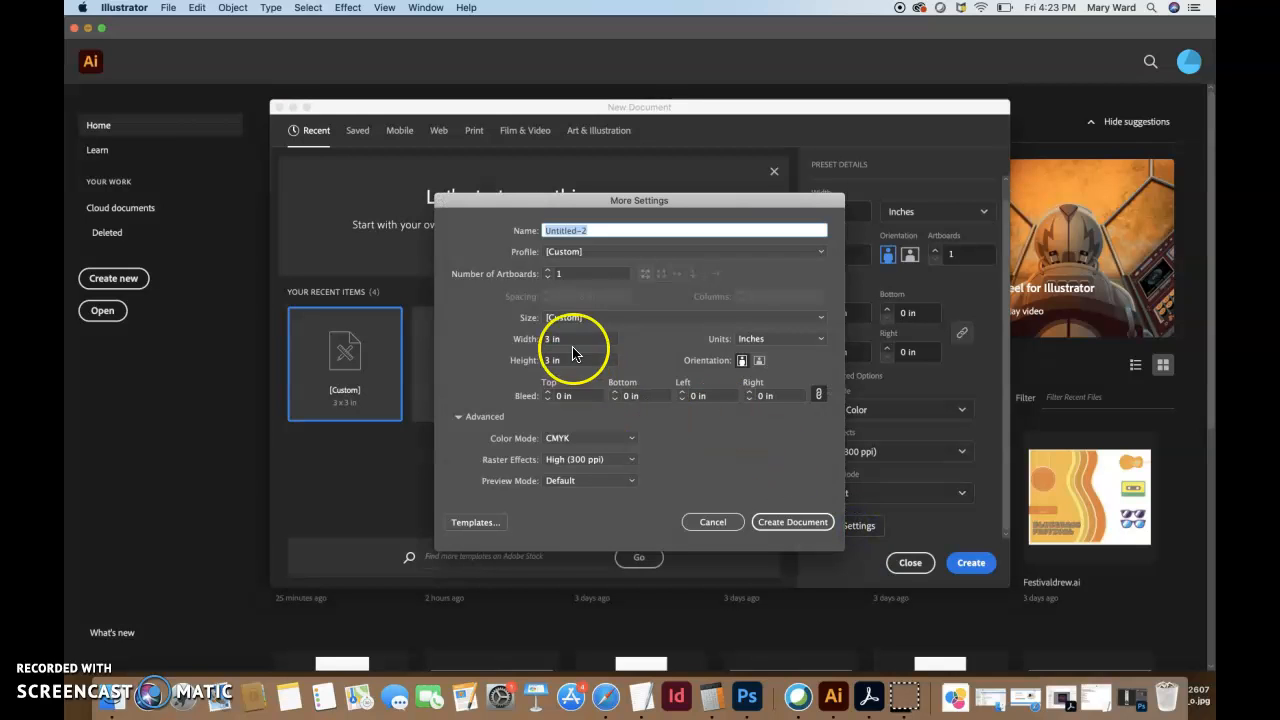
{"action": "left_click", "coordinate": [702, 522]}
{"action": "left_click", "coordinate": [972, 561]}
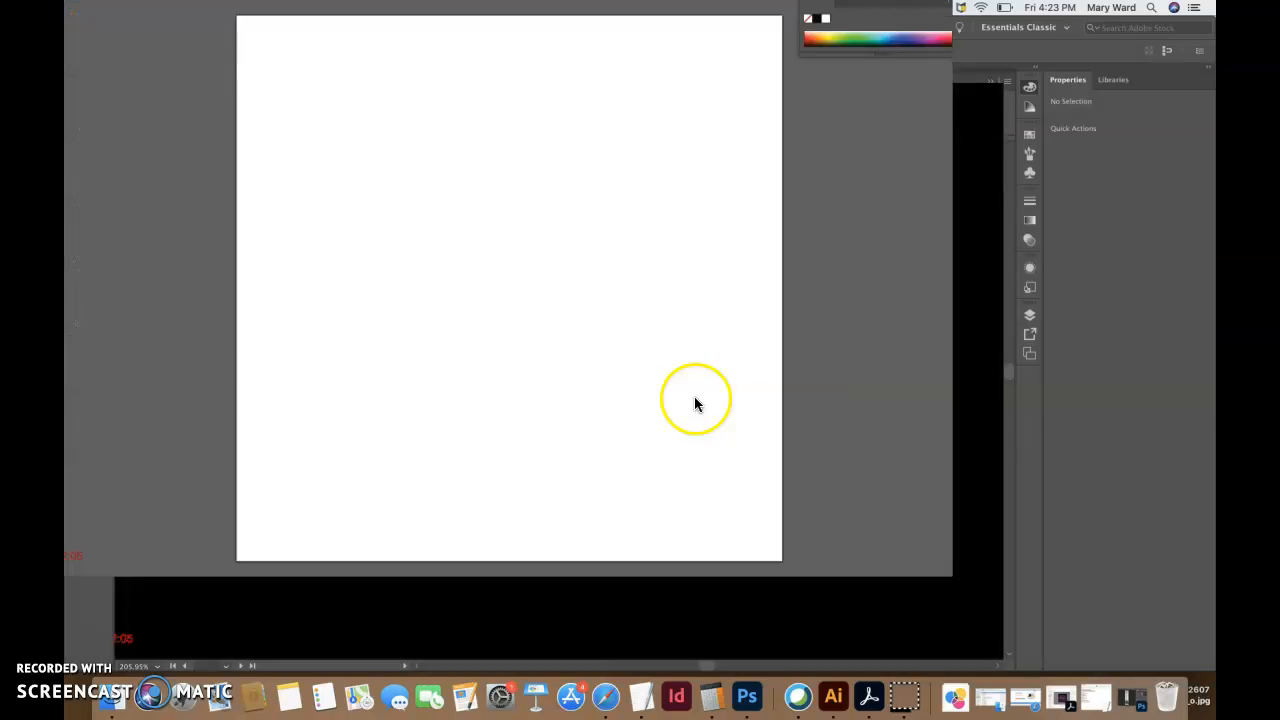
Choose the Essentials Classic workspace
{"action": "left_click", "coordinate": [430, 8]}
{"action": "mouse_move", "coordinate": [458, 72]}
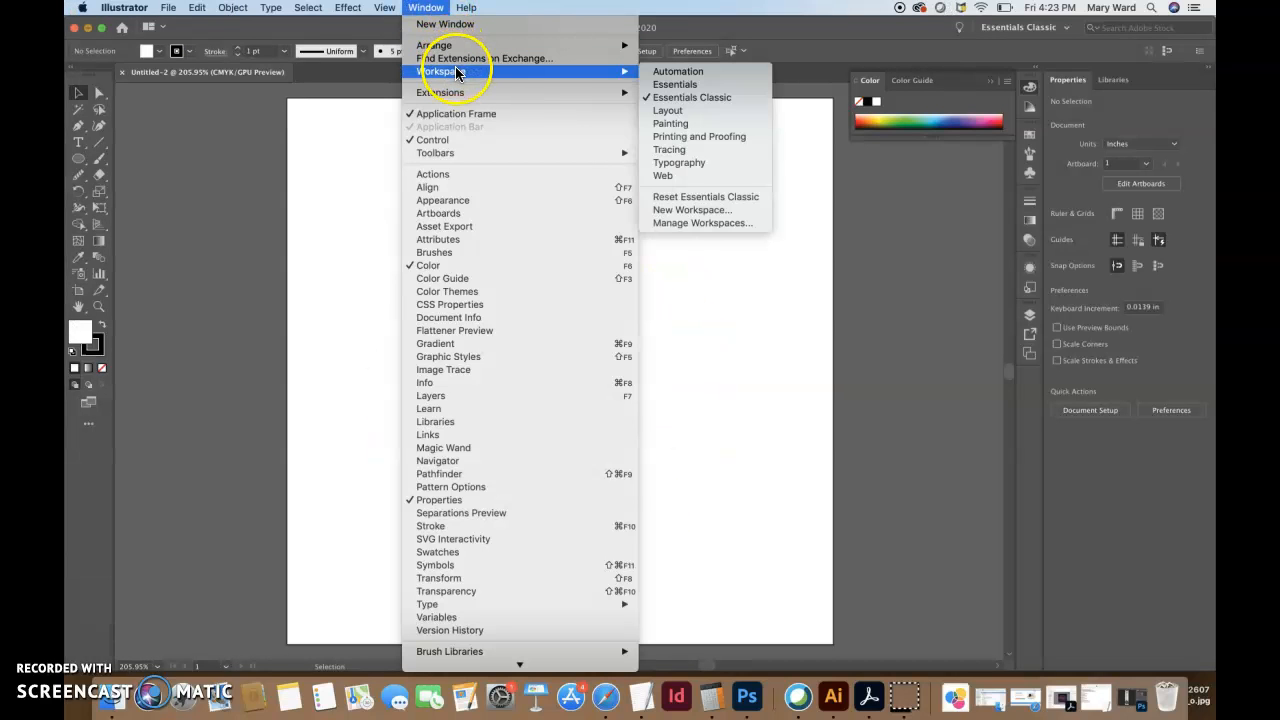
{"action": "left_click", "coordinate": [692, 97]}
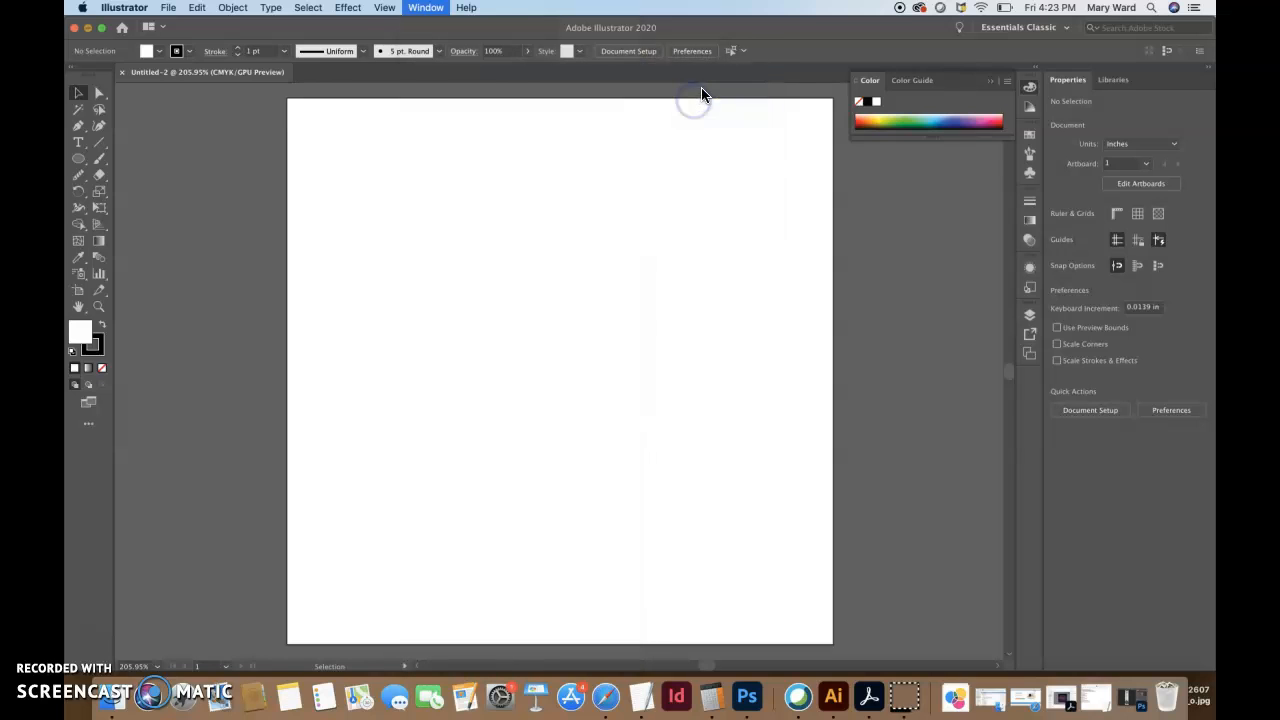
Reset the Essentials Classic workspace and expand the toolbox to two columns
{"action": "left_click", "coordinate": [425, 8]}
{"action": "mouse_move", "coordinate": [460, 78]}
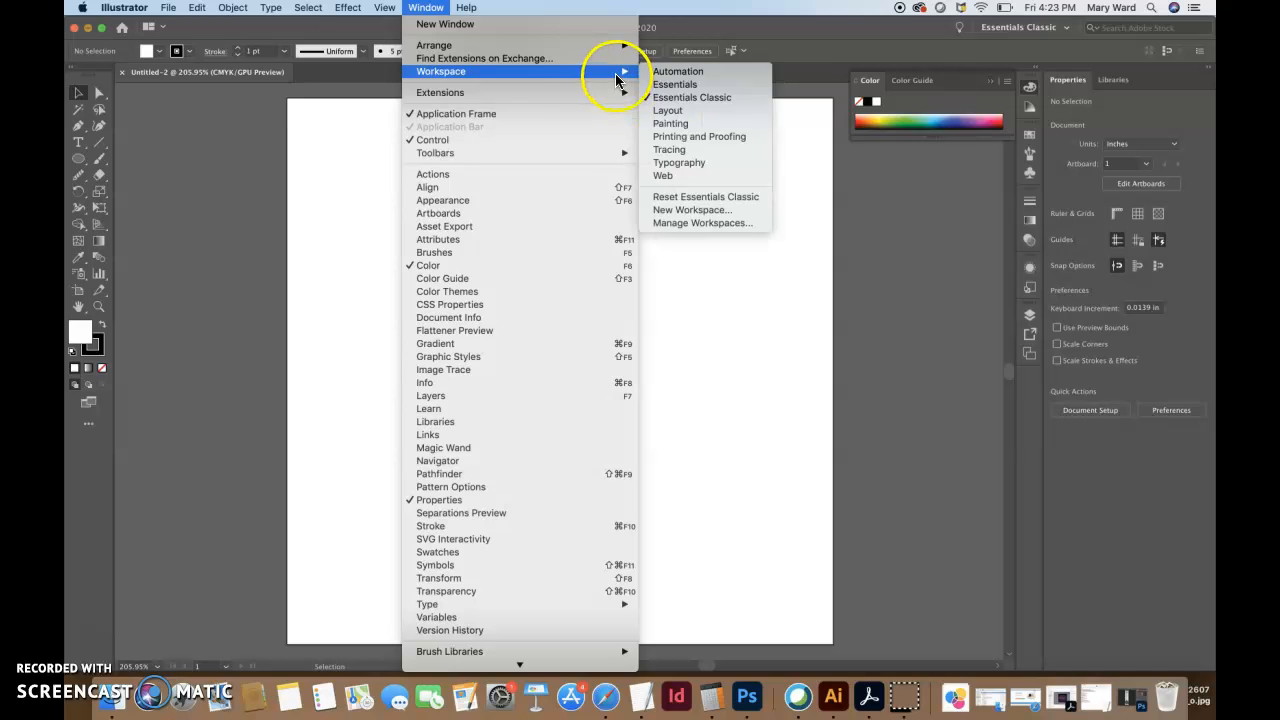
{"action": "left_click", "coordinate": [712, 197]}
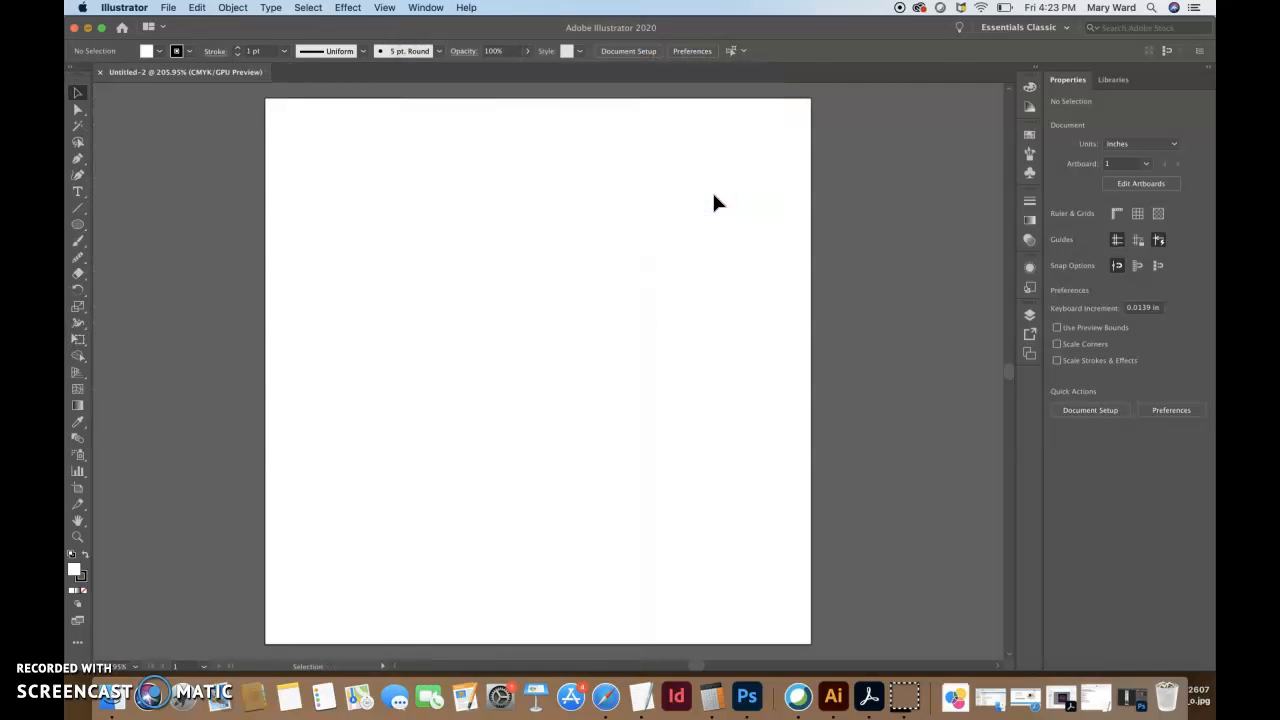
{"action": "left_click", "coordinate": [76, 69]}
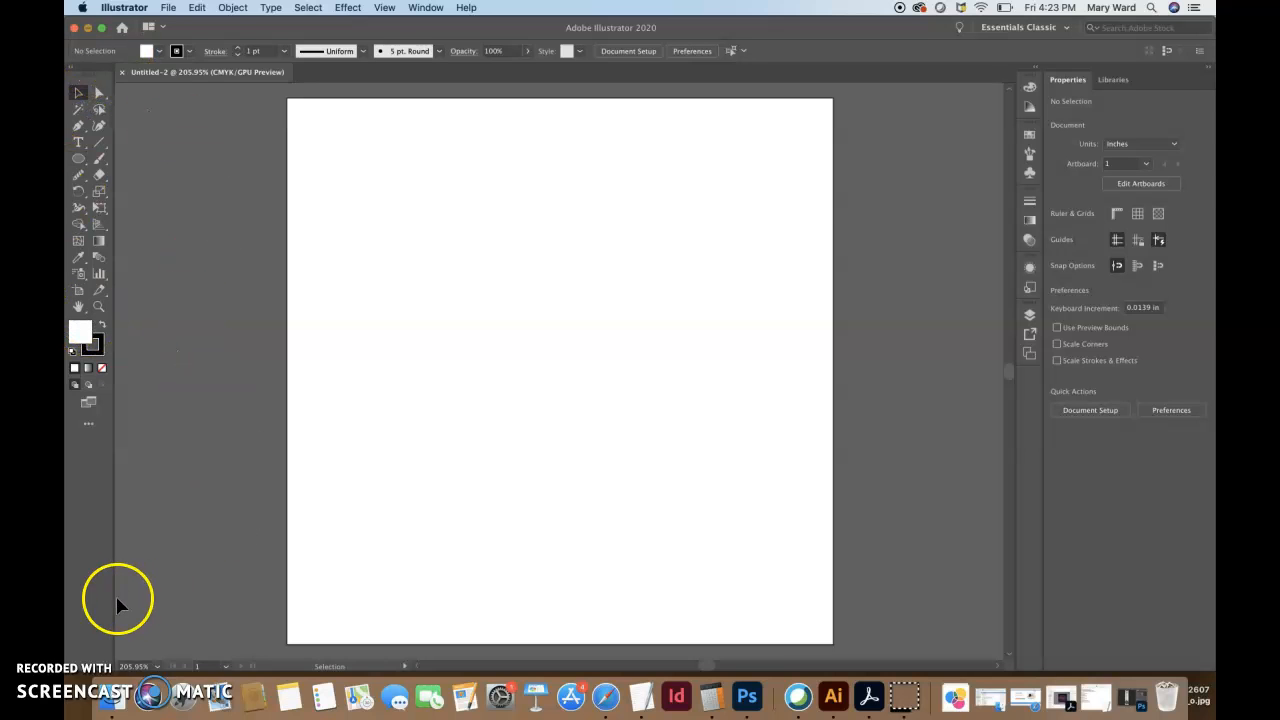
{"action": "left_click", "coordinate": [97, 640]}
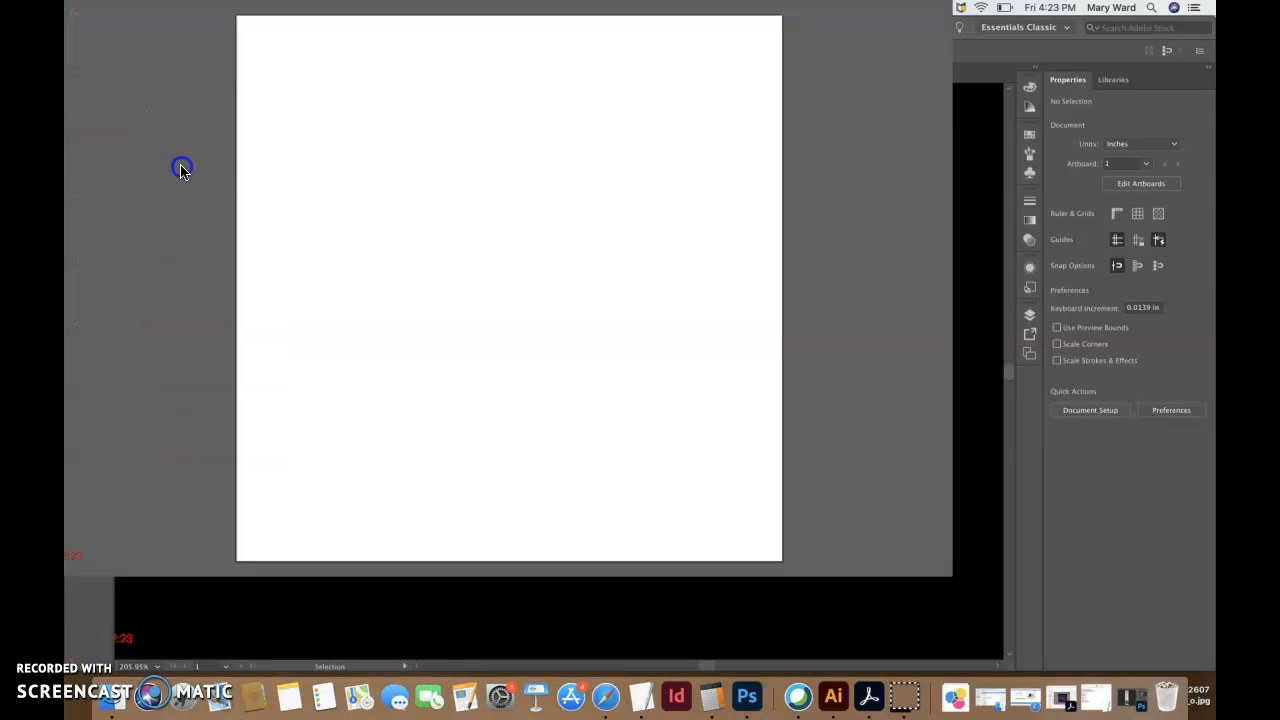
Choose the desktop image "Photo on 9-18-20 at 4.18 PM" to place as a linked file
{"action": "left_click", "coordinate": [163, 9]}
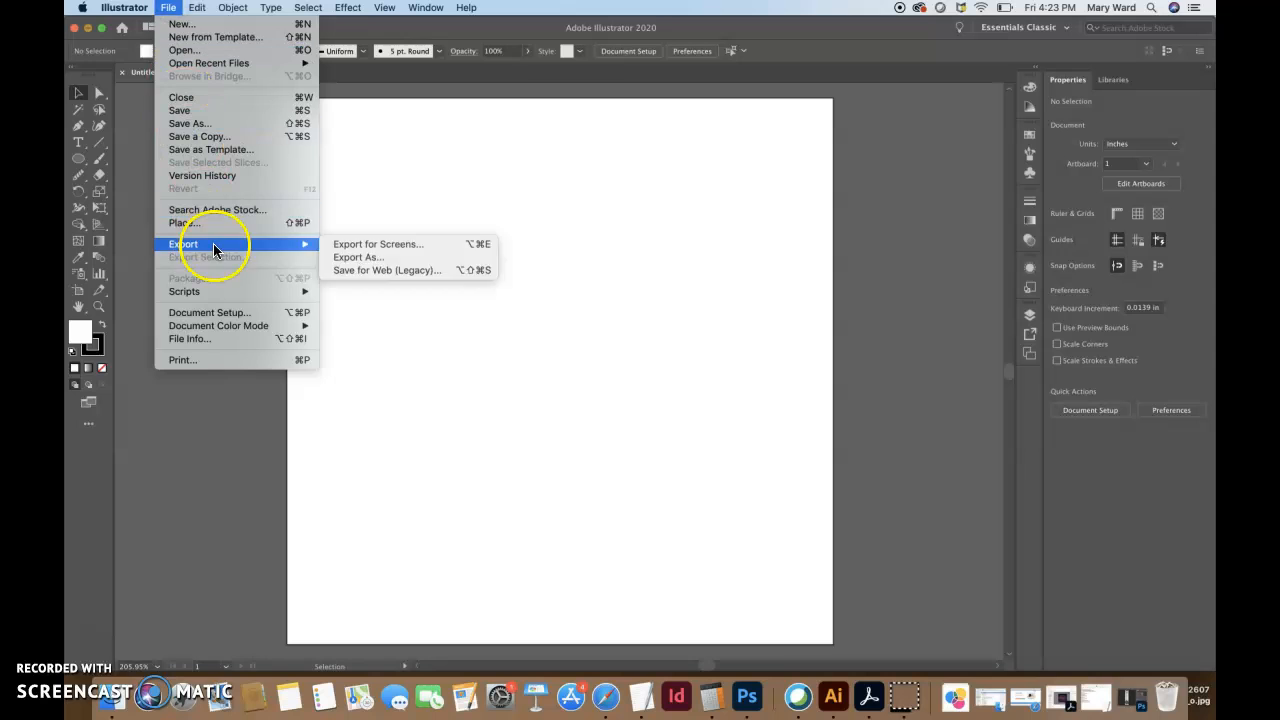
{"action": "left_click", "coordinate": [245, 222]}
{"action": "left_click", "coordinate": [408, 194]}
{"action": "left_click", "coordinate": [493, 142]}
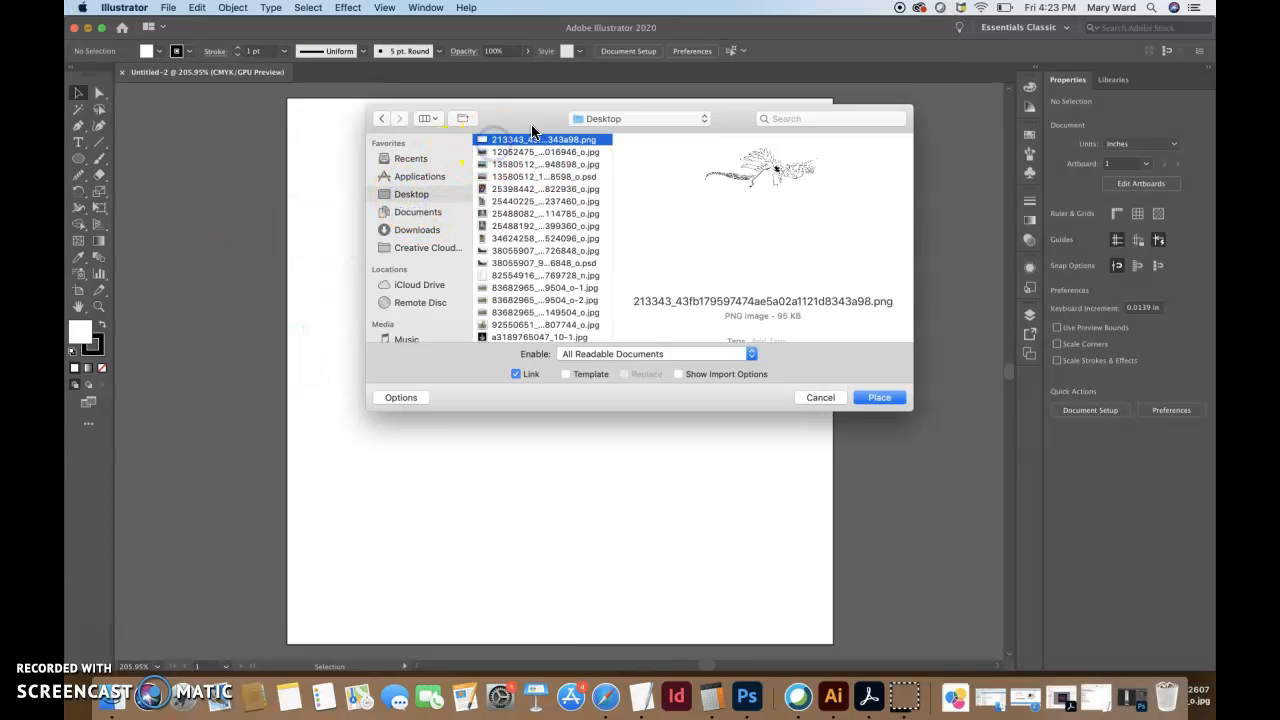
{"action": "key", "text": "Down"}
{"action": "key", "text": "Down"}
{"action": "key", "text": "Down"}
{"action": "key", "text": "Down"}
{"action": "key", "text": "Down"}
{"action": "key", "text": "Down"}
{"action": "key", "text": "Down"}
{"action": "key", "text": "Down"}
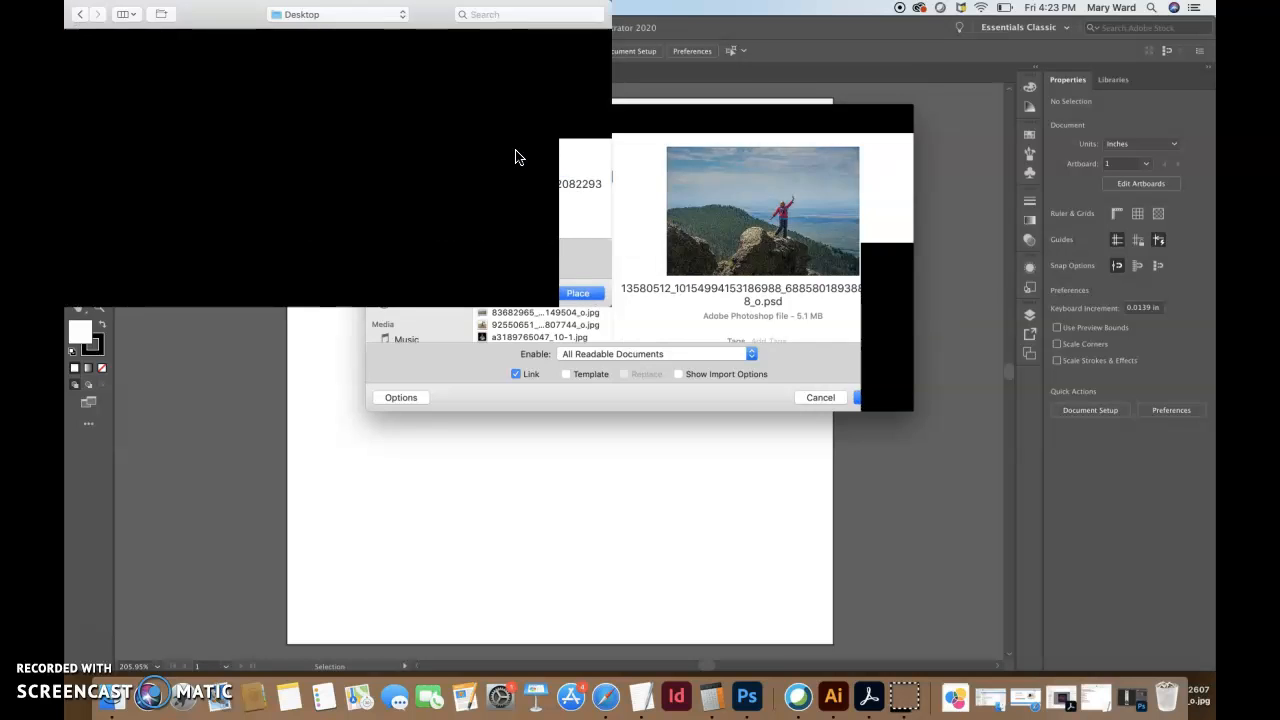
{"action": "key", "text": "Down"}
{"action": "key", "text": "Down"}
{"action": "key", "text": "Down"}
{"action": "key", "text": "Down"}
{"action": "key", "text": "Down"}
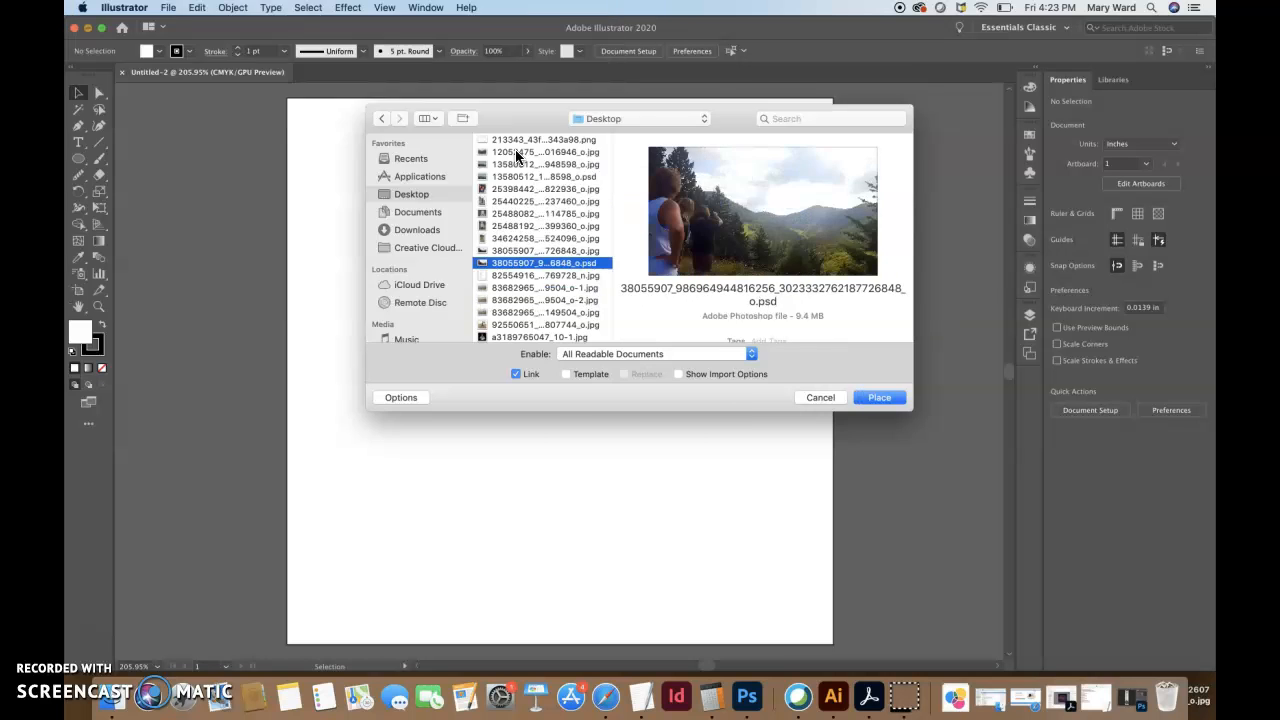
{"action": "key", "text": "Down"}
{"action": "key", "text": "Down"}
{"action": "key", "text": "Down"}
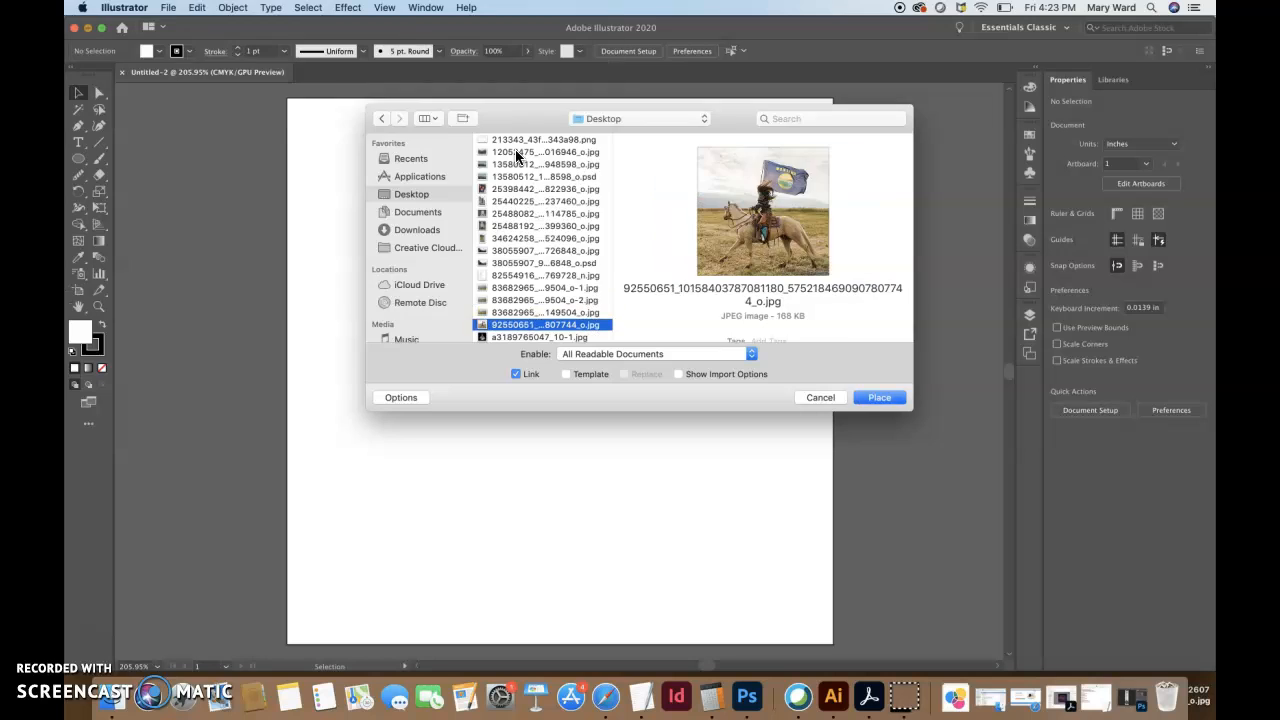
{"action": "key", "text": "Down"}
{"action": "key", "text": "Down"}
{"action": "key", "text": "Down"}
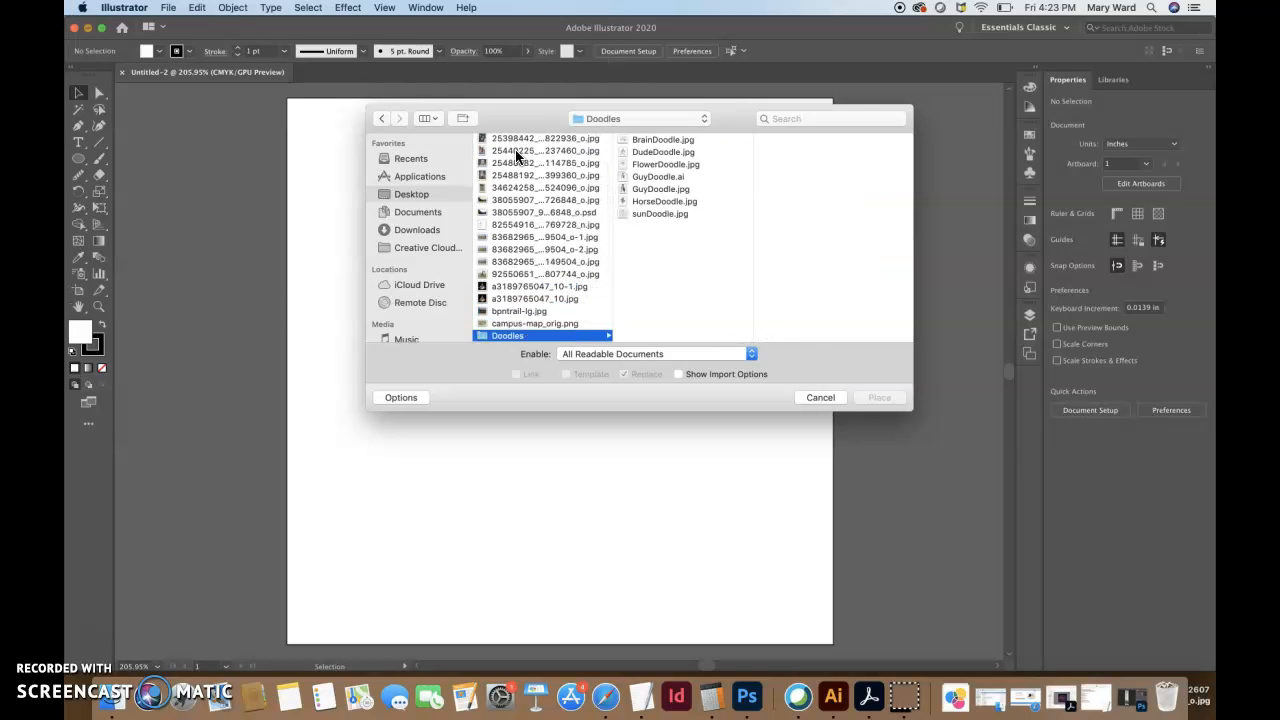
{"action": "key", "text": "Down"}
{"action": "key", "text": "Down"}
{"action": "key", "text": "Down"}
{"action": "key", "text": "Down"}
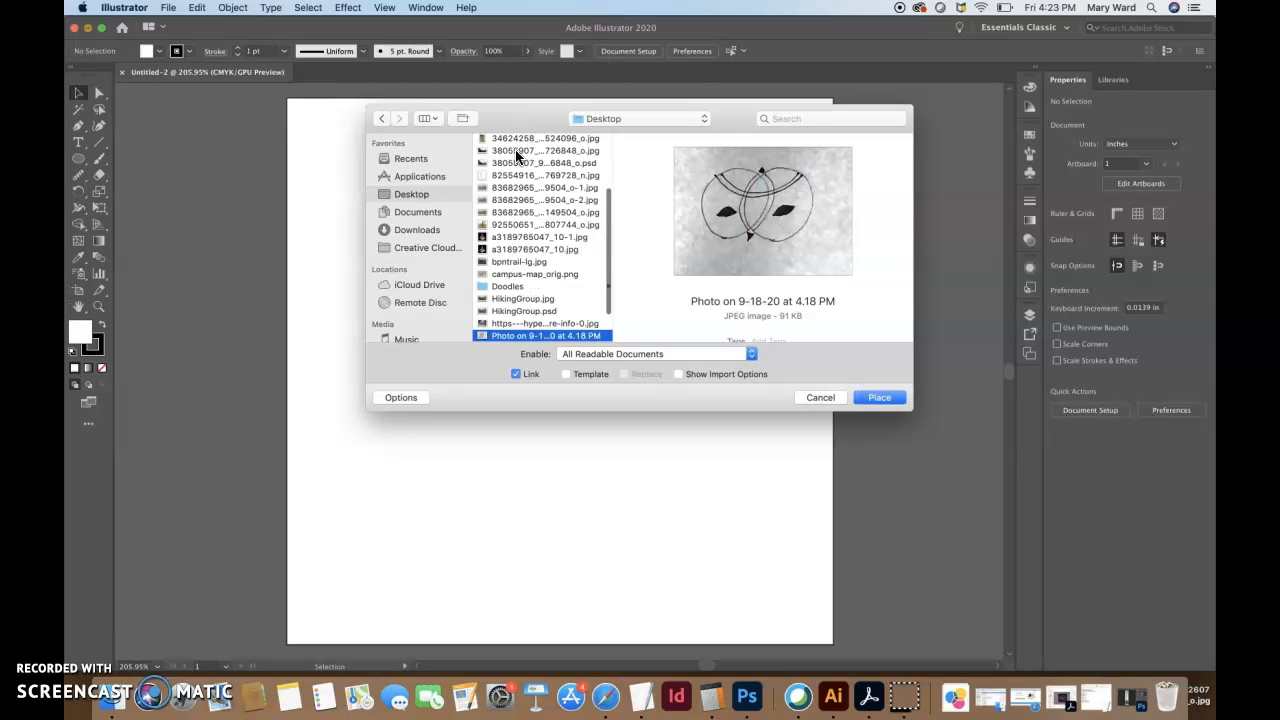
{"action": "key", "text": "Up"}
{"action": "key", "text": "Down"}
{"action": "left_click", "coordinate": [884, 396]}
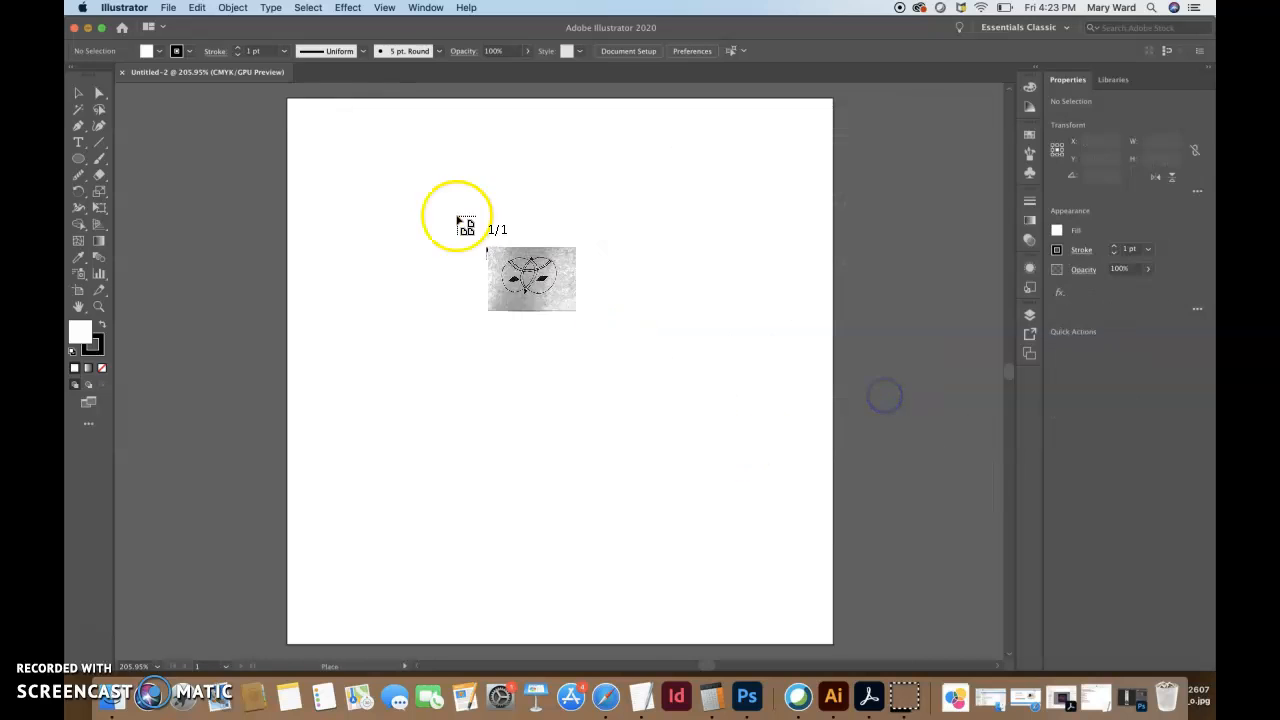
Place the mask photo at full size, starting from the upper part of the artboard
{"action": "left_click", "coordinate": [458, 172]}
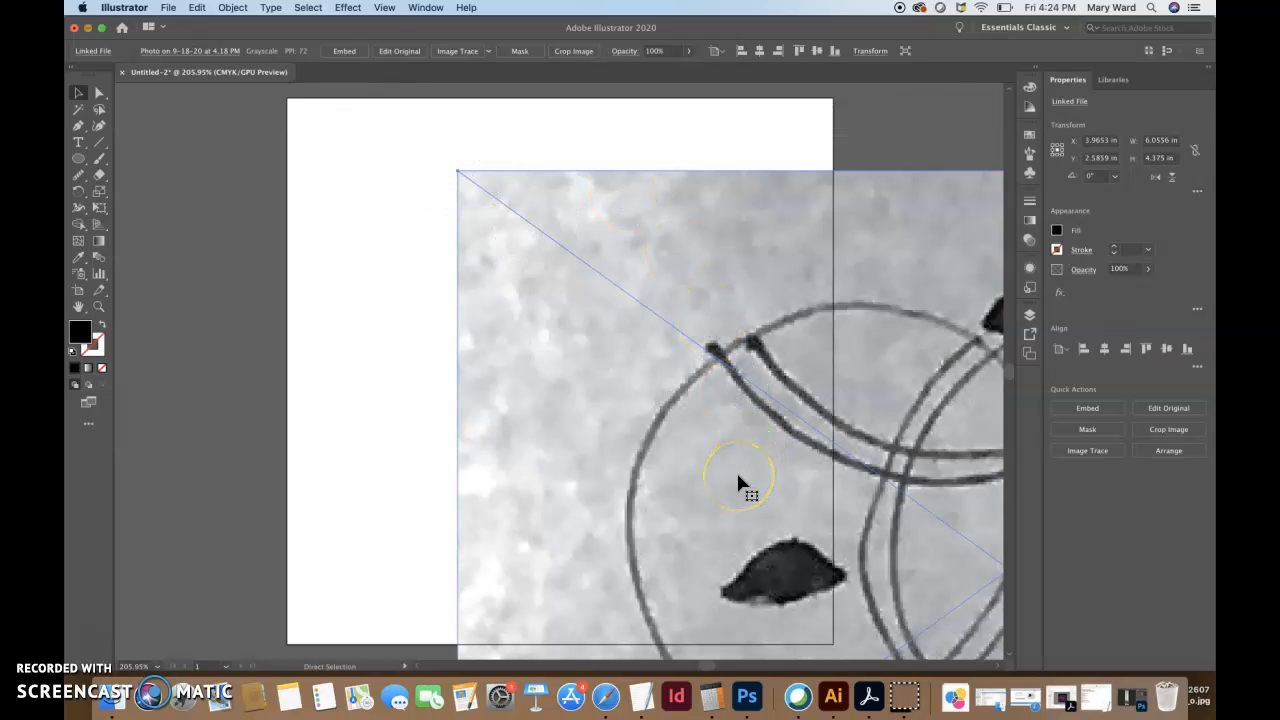
{"action": "key", "text": "super+minus"}
{"action": "key", "text": "super+minus"}
{"action": "key", "text": "super+minus"}
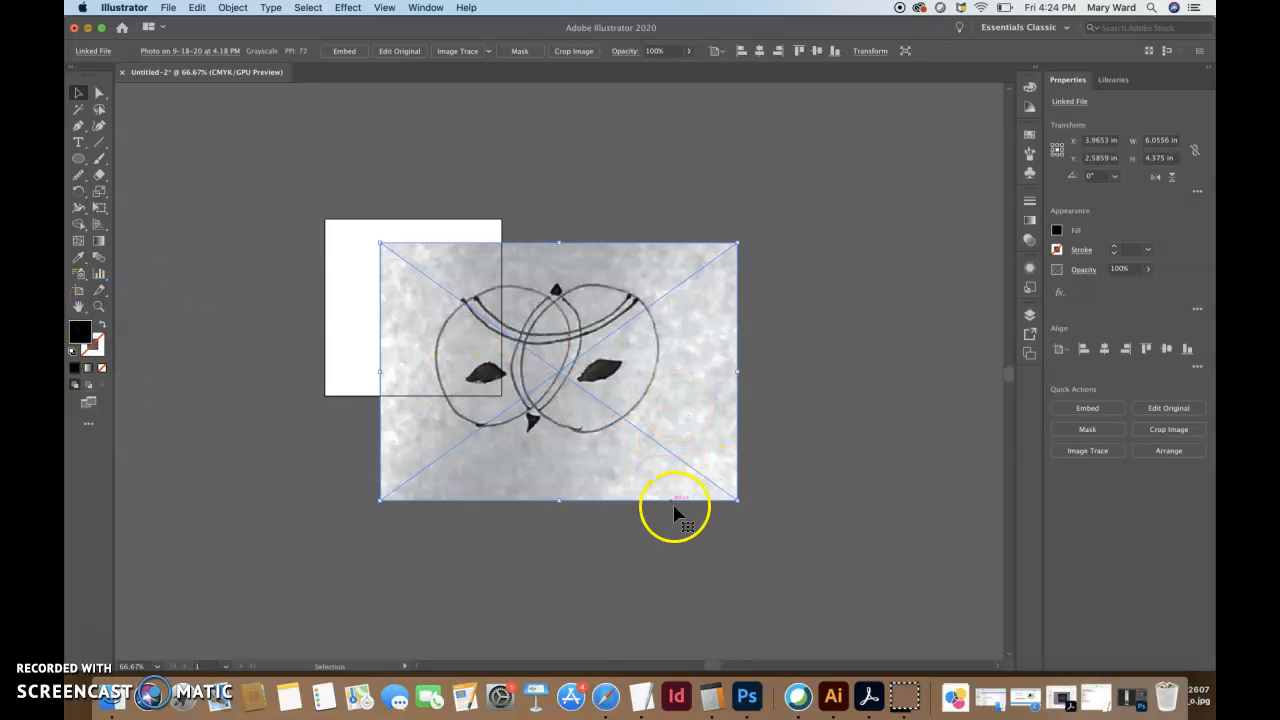
Scale the placed mask photo down to about 2.56 by 1.83 in so it fits inside the artboard
{"action": "left_click_drag", "start_coordinate": [736, 500], "coordinate": [489, 357]}
{"action": "left_click_drag", "start_coordinate": [360, 266], "coordinate": [326, 275]}
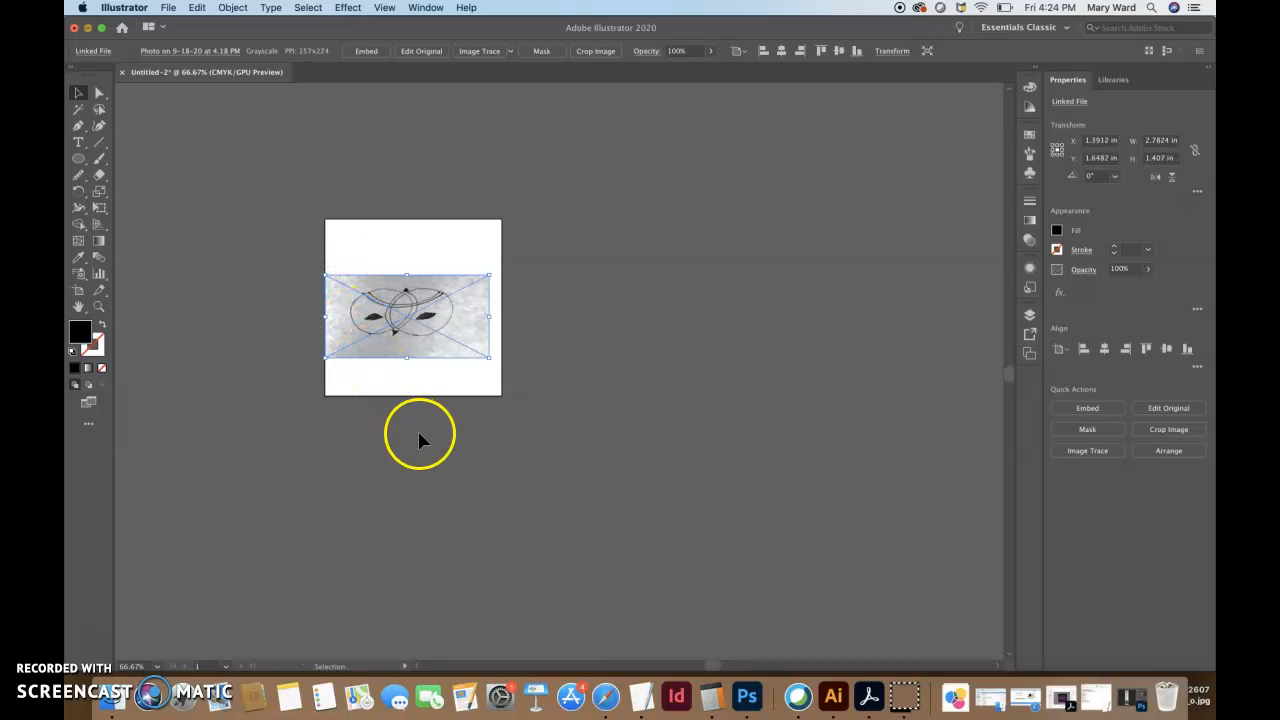
{"action": "key", "text": "super+z"}
{"action": "left_click", "coordinate": [489, 387]}
{"action": "left_click_drag", "start_coordinate": [458, 347], "coordinate": [456, 358]}
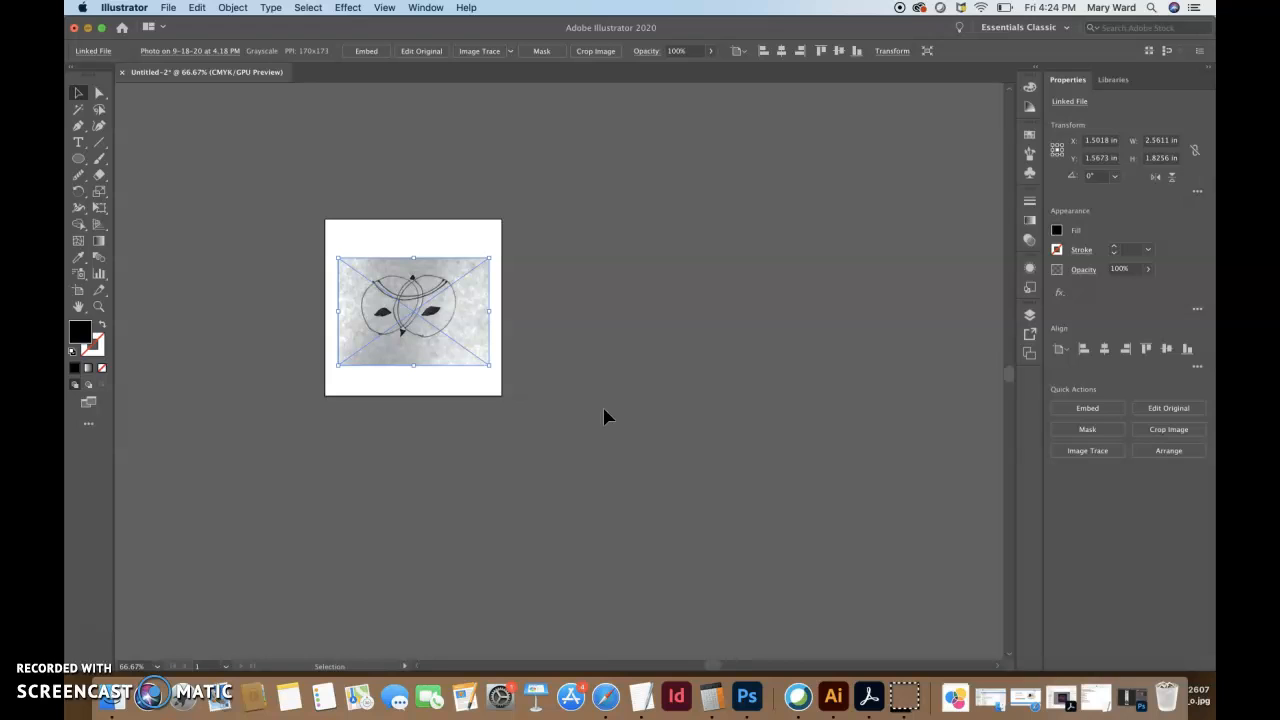
{"action": "key", "text": "super+0"}
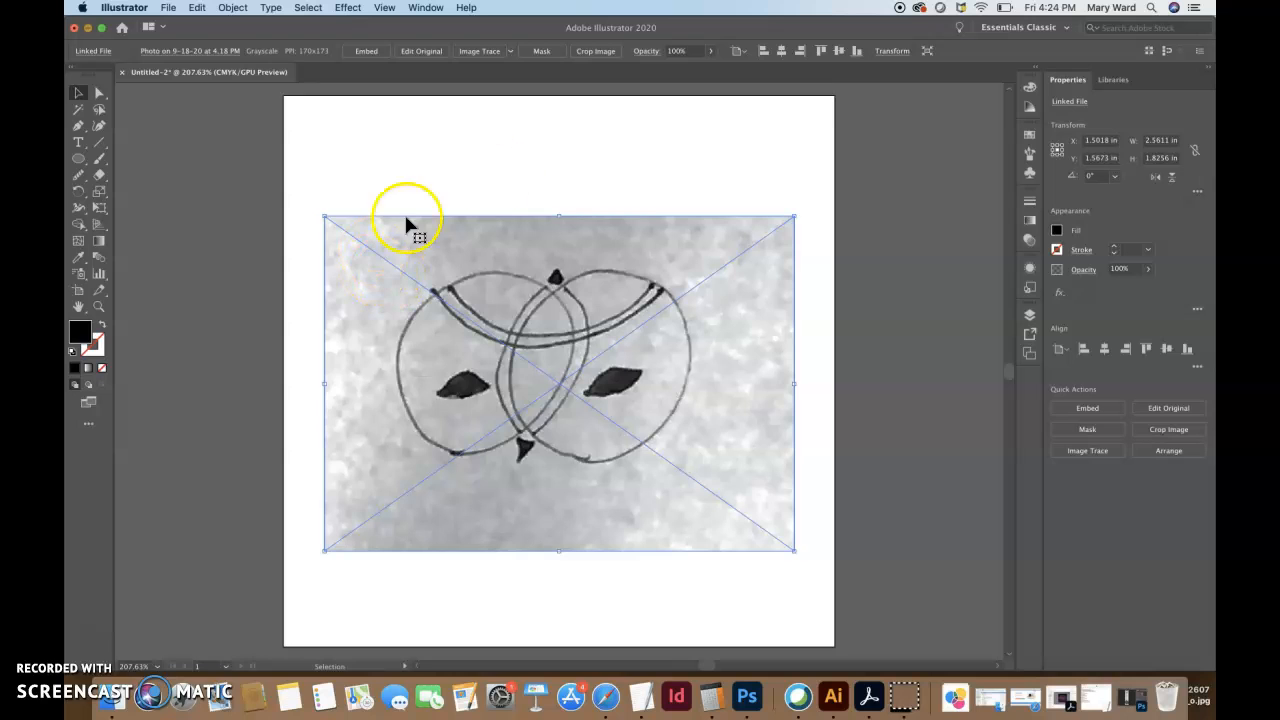
Fade the mask photo to 44% opacity
{"action": "left_click", "coordinate": [1030, 315]}
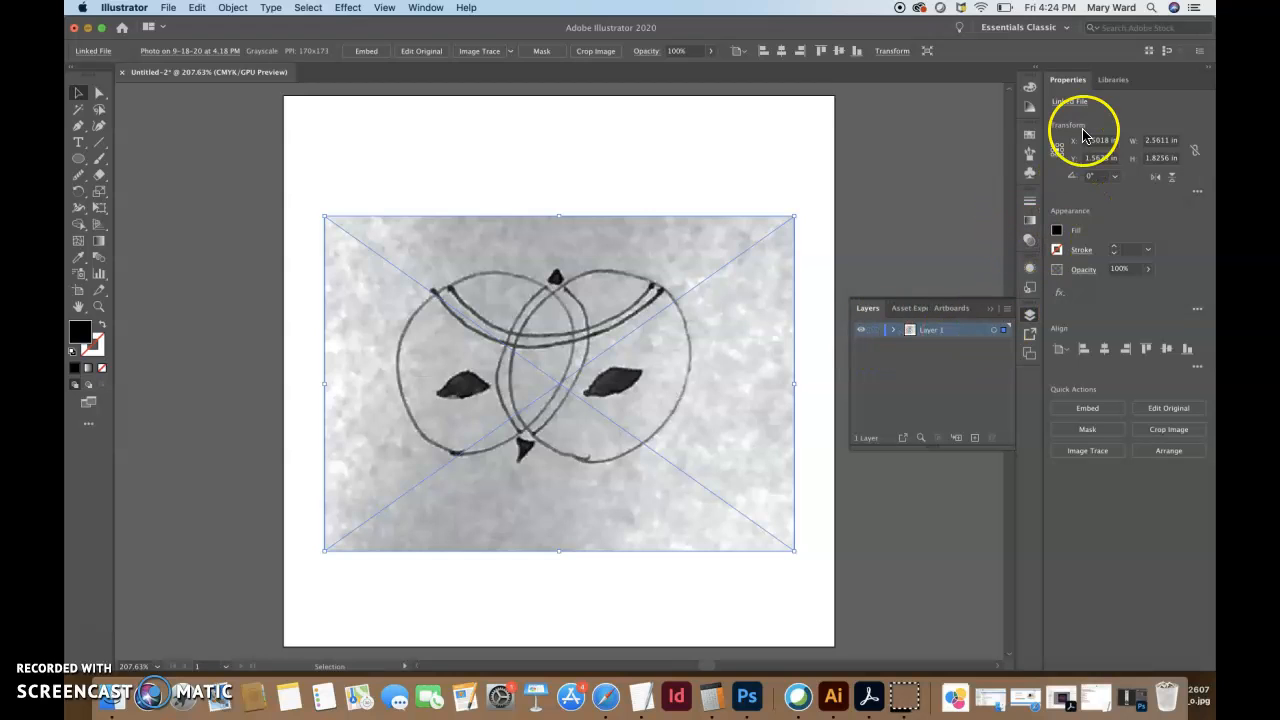
{"action": "left_click", "coordinate": [920, 332]}
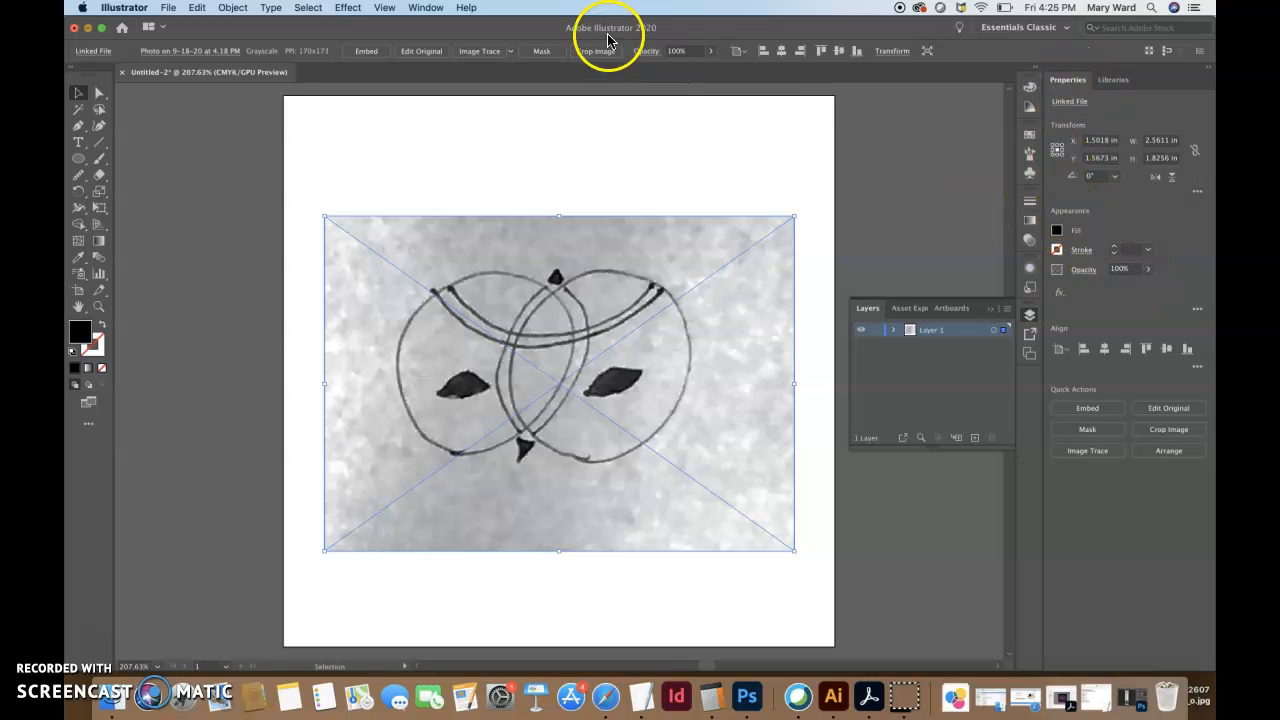
{"action": "left_click", "coordinate": [709, 51]}
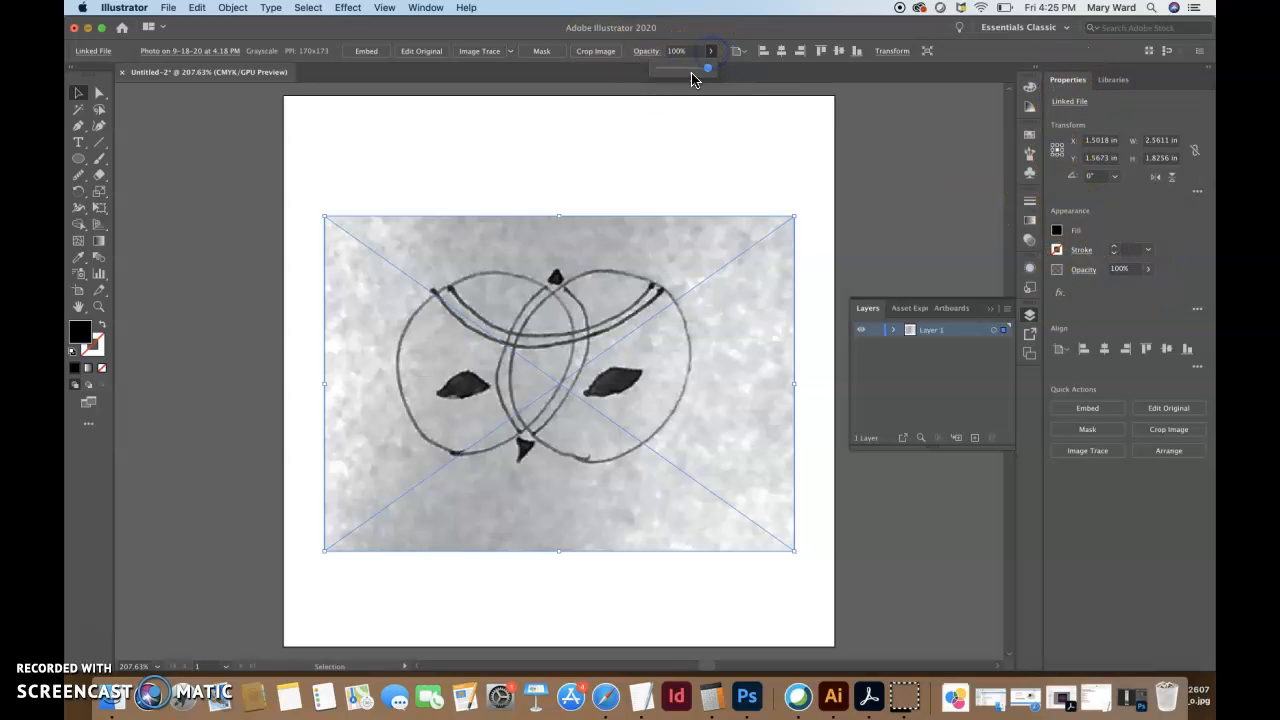
{"action": "left_click", "coordinate": [686, 70]}
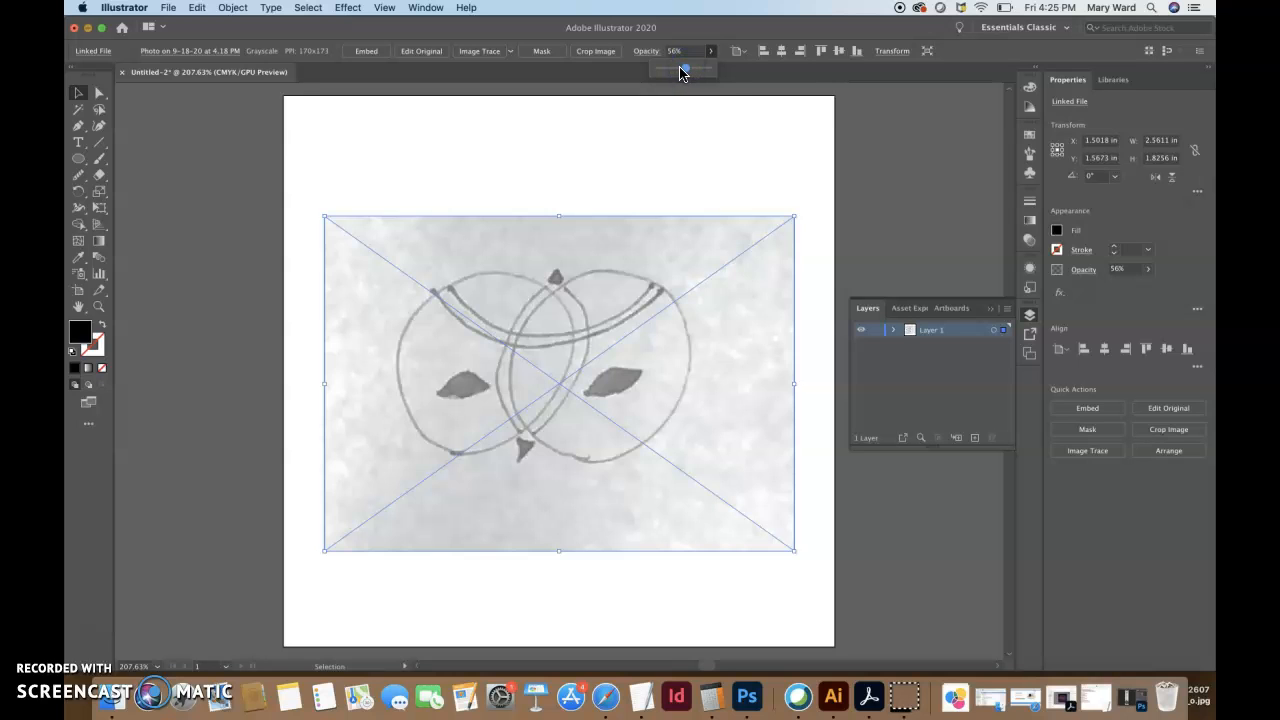
{"action": "left_click", "coordinate": [680, 70]}
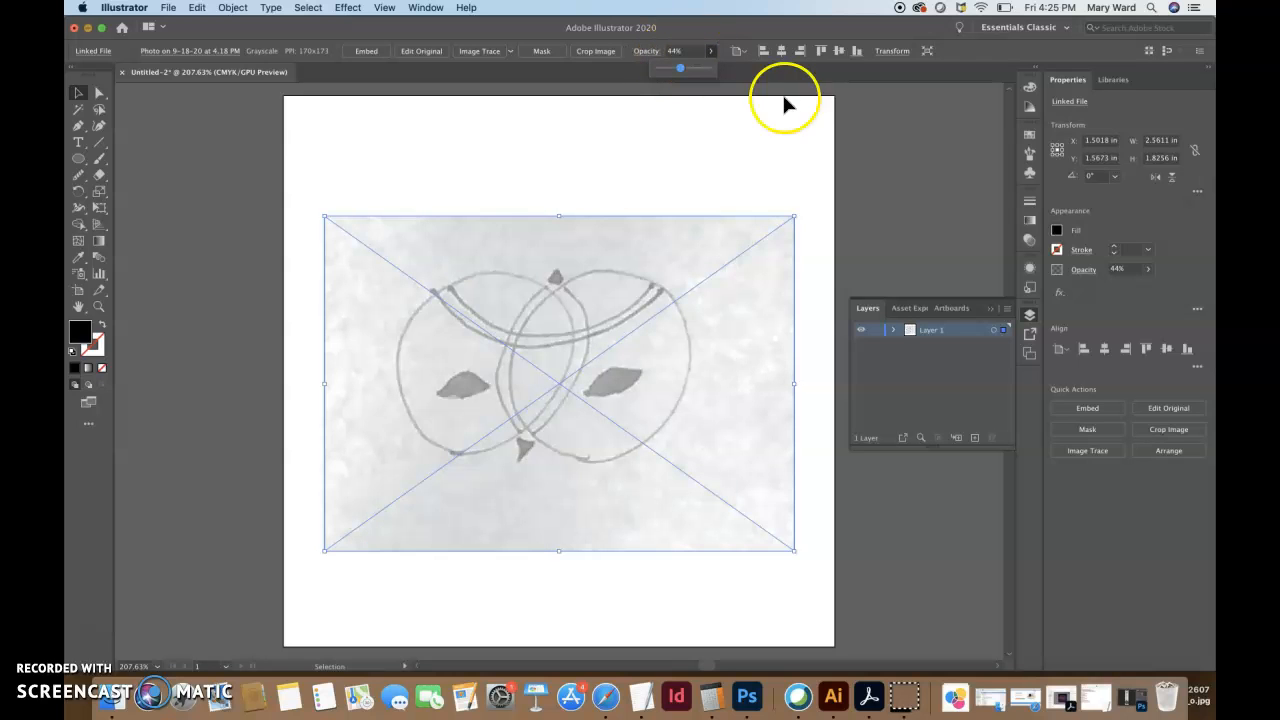
Lock the photo's layer, add a new layer above it and make the new layer active
{"action": "left_click", "coordinate": [875, 331]}
{"action": "left_click", "coordinate": [975, 438]}
{"action": "left_click", "coordinate": [900, 345]}
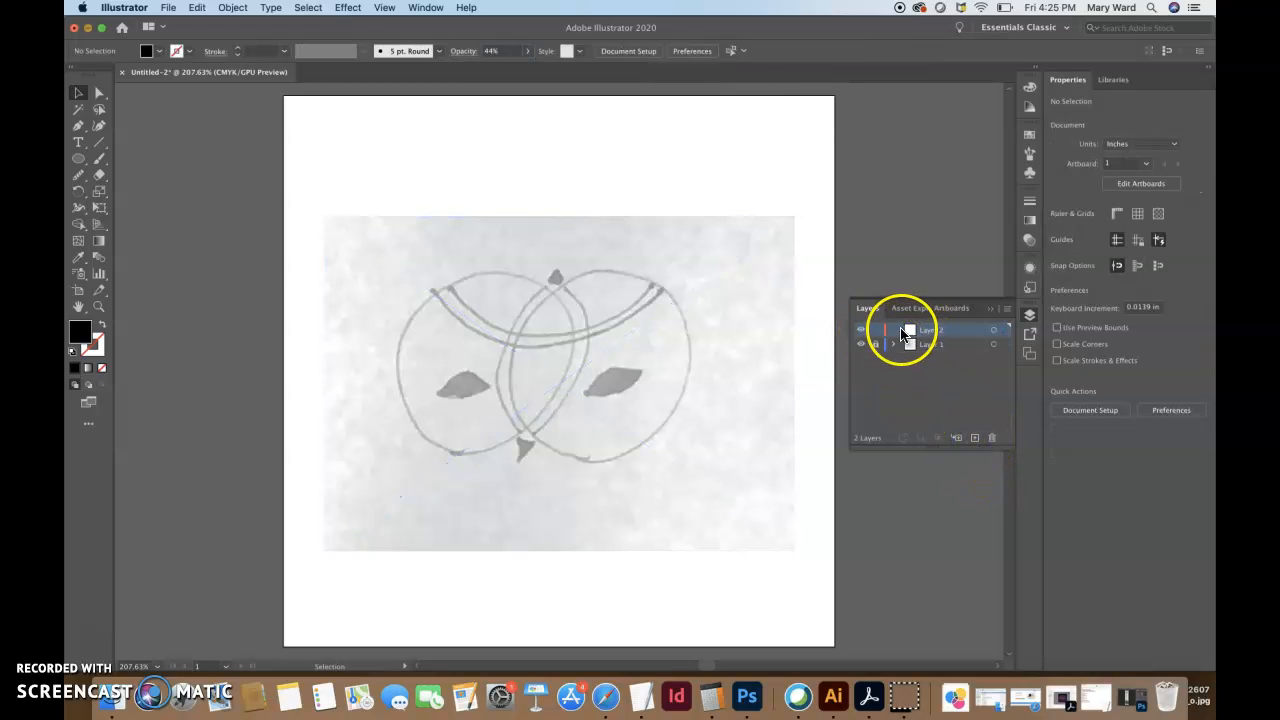
{"action": "left_click", "coordinate": [942, 332]}
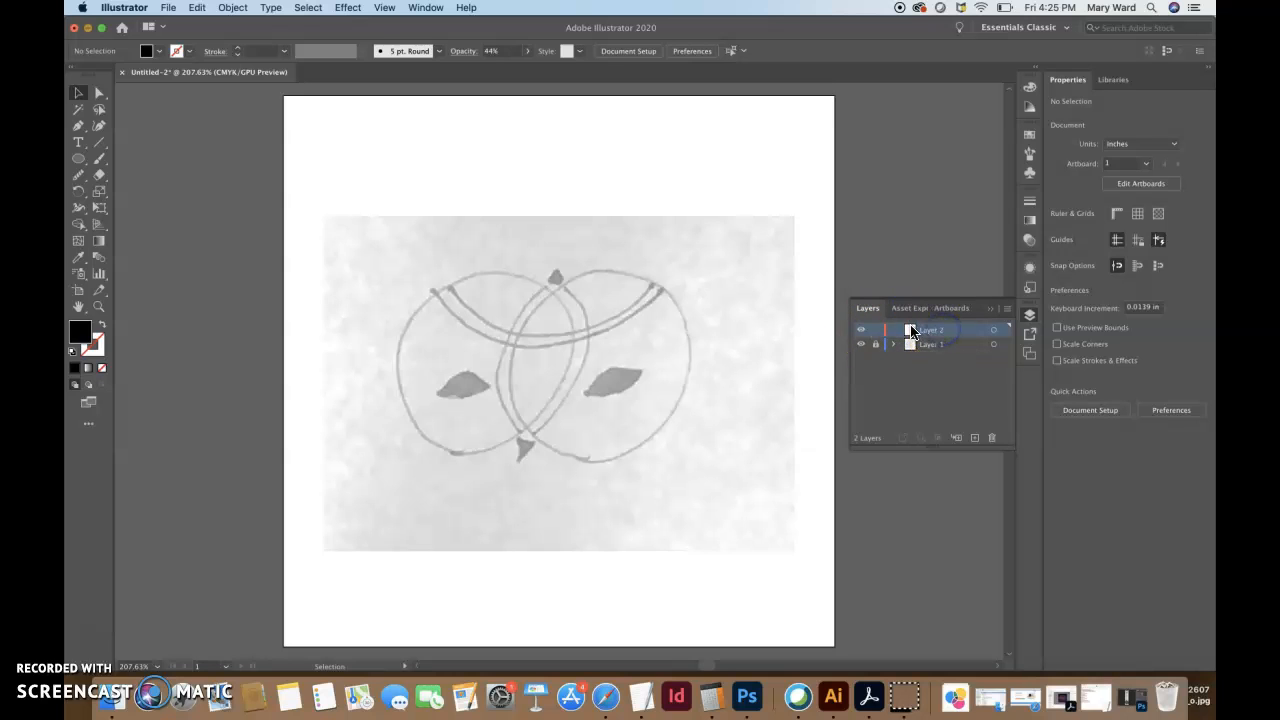
Draw a circle about 0.96 in wide over the left half of the mask sketch with the Ellipse tool
{"action": "left_click", "coordinate": [80, 161]}
{"action": "left_click_drag", "start_coordinate": [80, 161], "coordinate": [121, 194]}
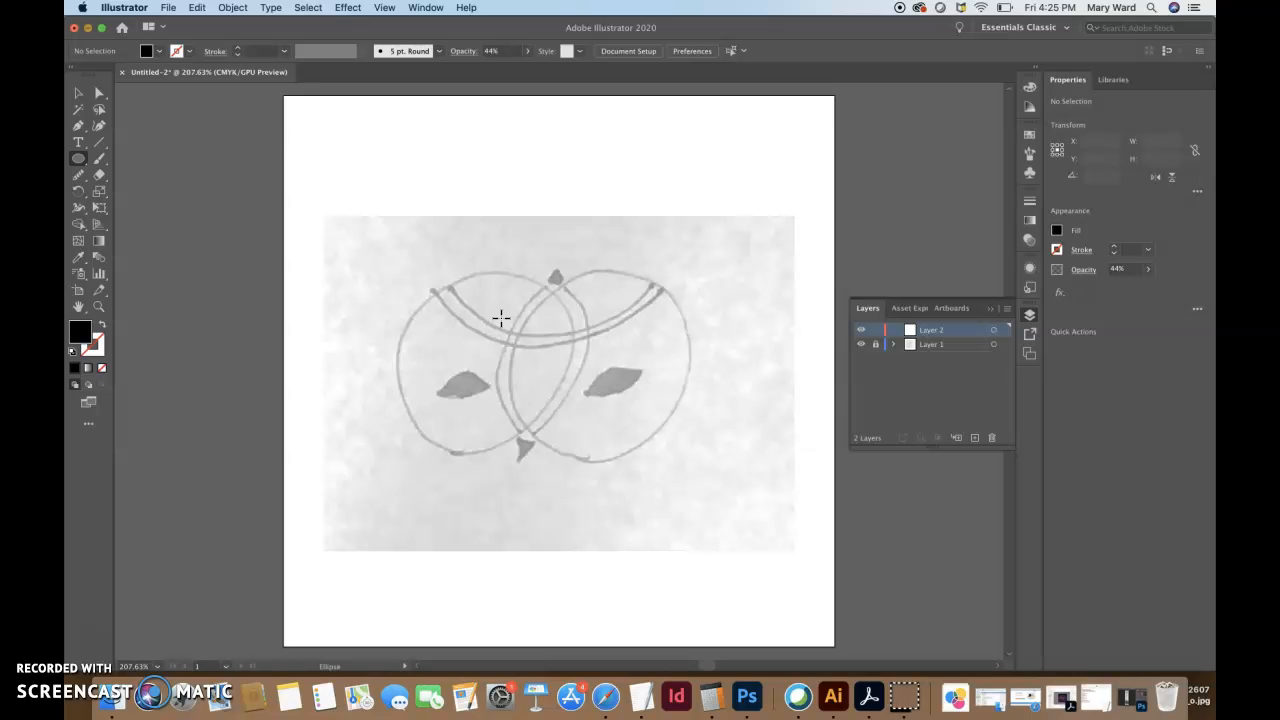
{"action": "left_click_drag", "start_coordinate": [404, 299], "coordinate": [583, 412]}
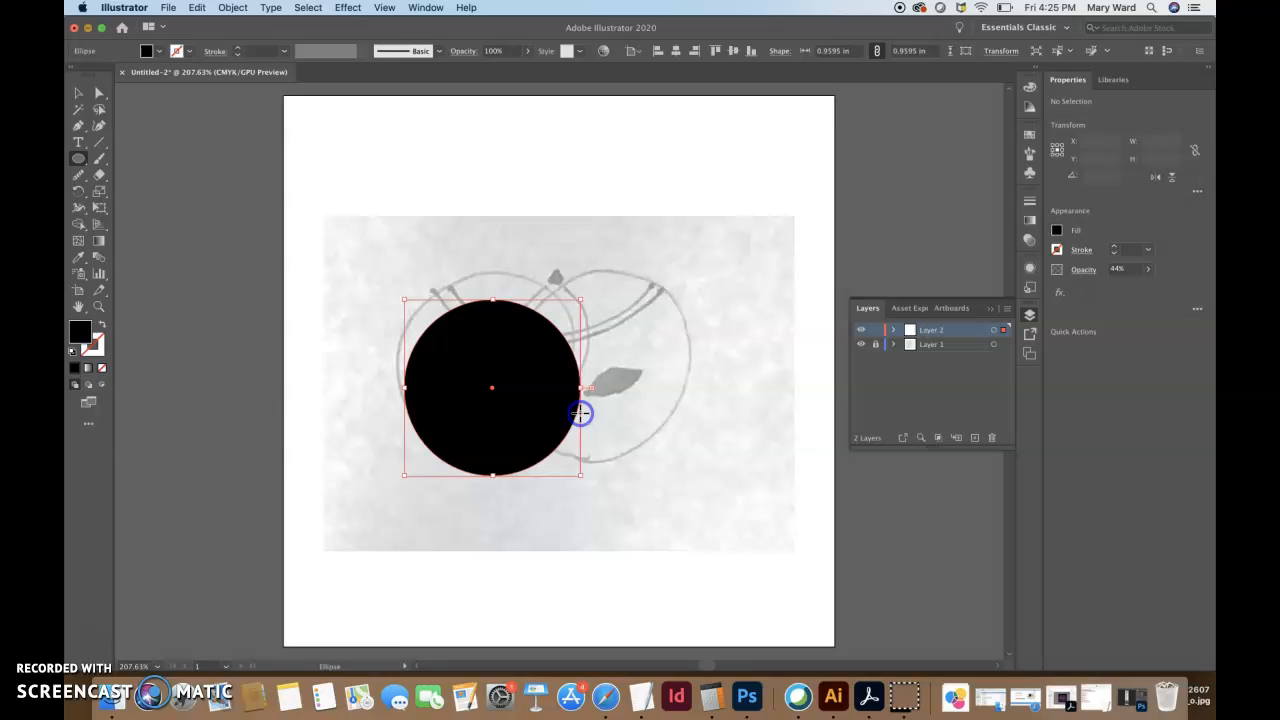
Swap the circle's fill and stroke so only the outline is drawn, and set the stroke weight to 0.5 pt
{"action": "left_click", "coordinate": [99, 345]}
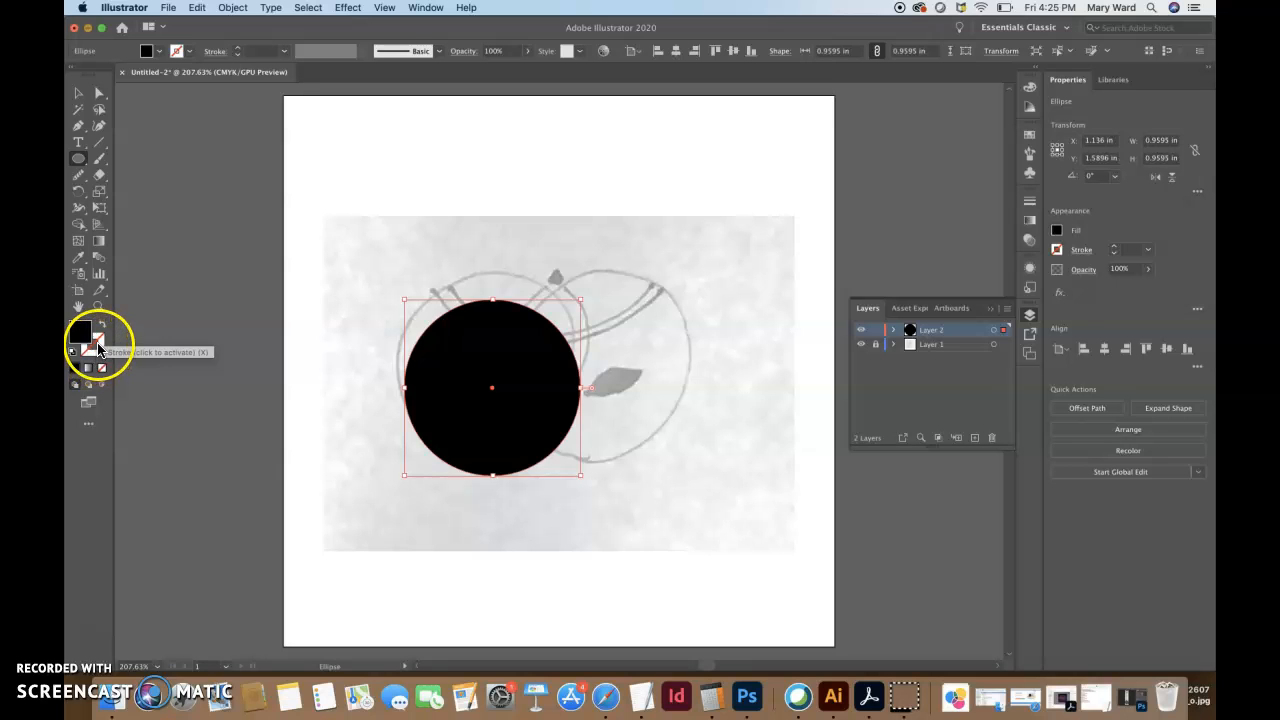
{"action": "left_click", "coordinate": [87, 334]}
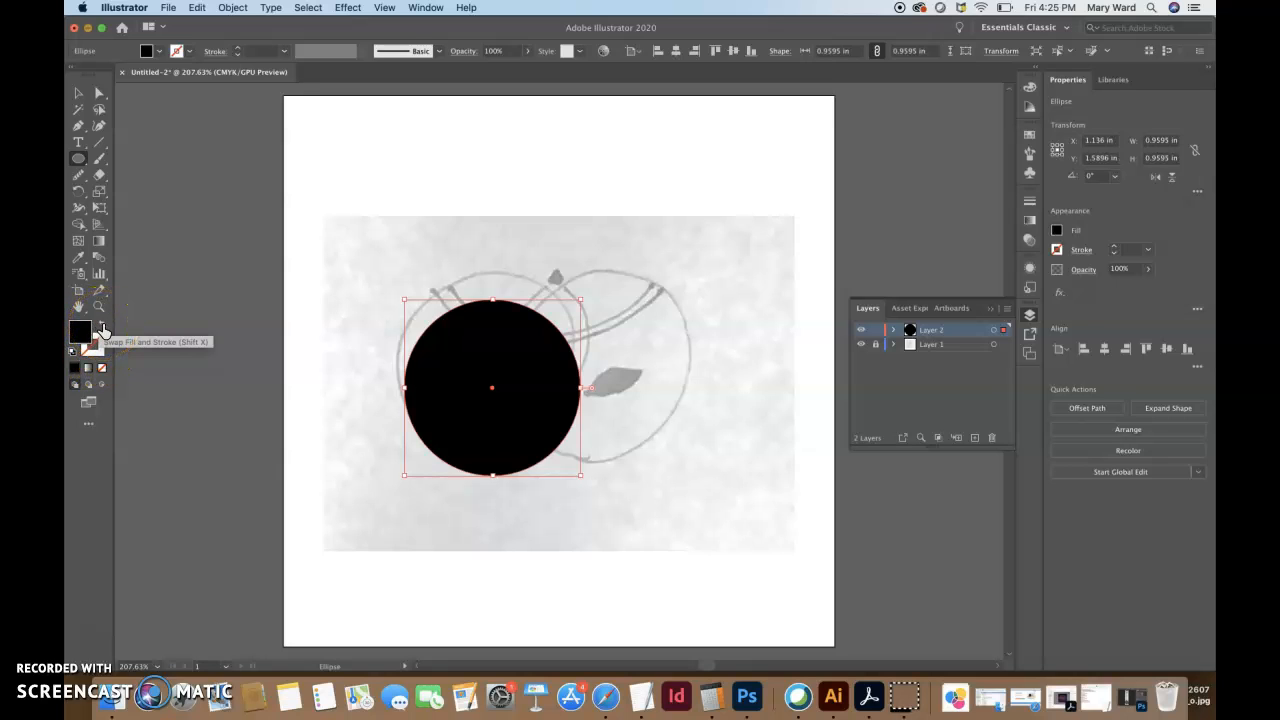
{"action": "left_click", "coordinate": [103, 330]}
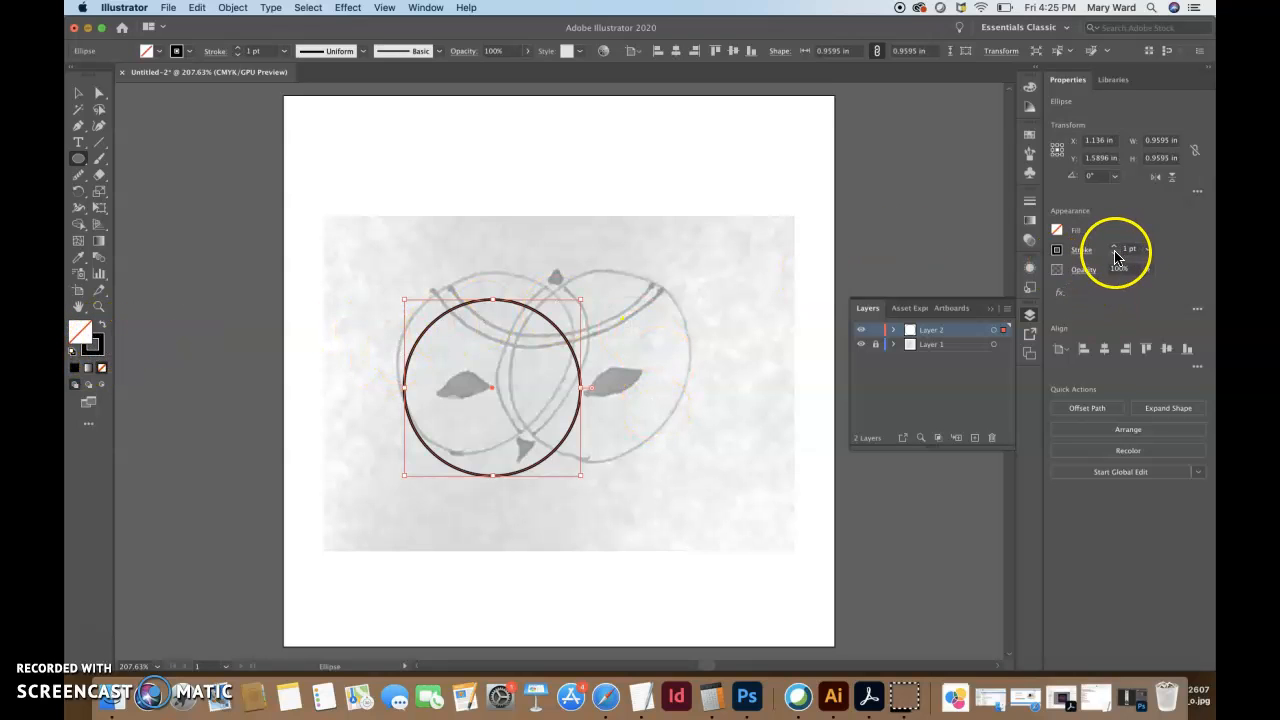
{"action": "left_click", "coordinate": [1147, 250]}
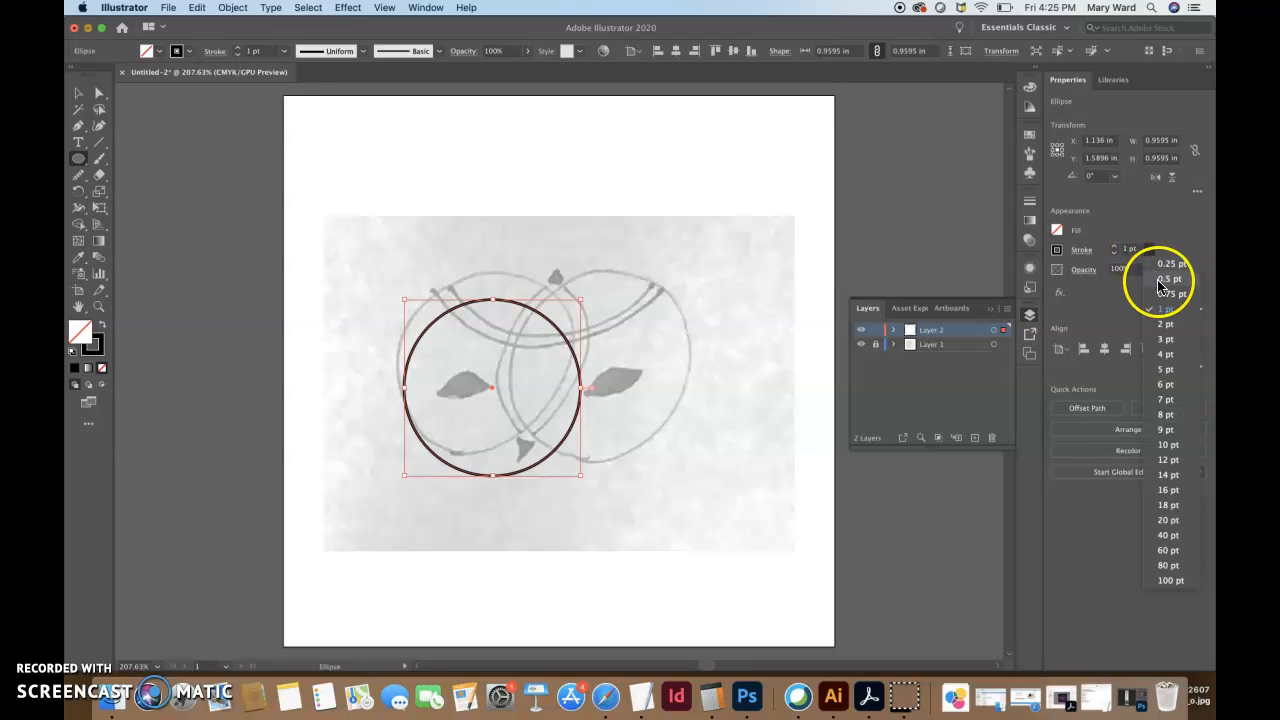
{"action": "left_click", "coordinate": [1165, 278]}
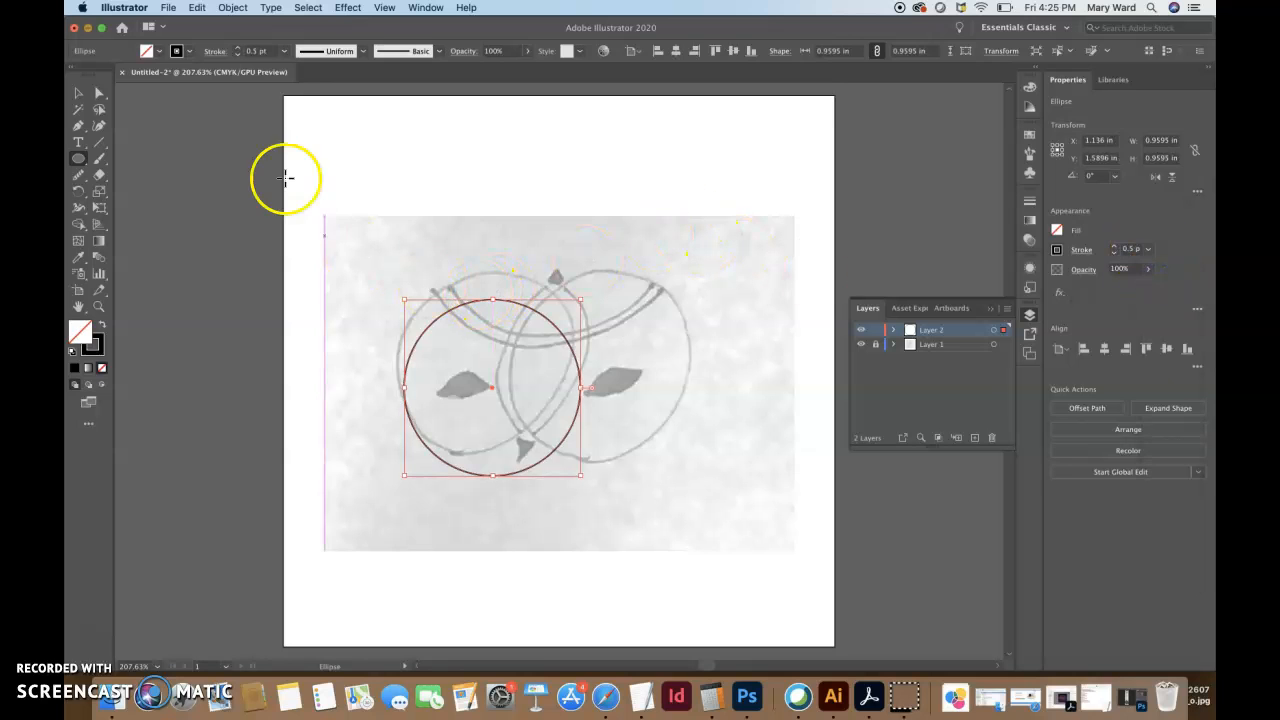
Fit the circle over the sketch's left circle and place a pasted copy over the sketch's right circle
{"action": "left_click", "coordinate": [79, 93]}
{"action": "left_click_drag", "start_coordinate": [447, 318], "coordinate": [443, 291]}
{"action": "key", "text": "a"}
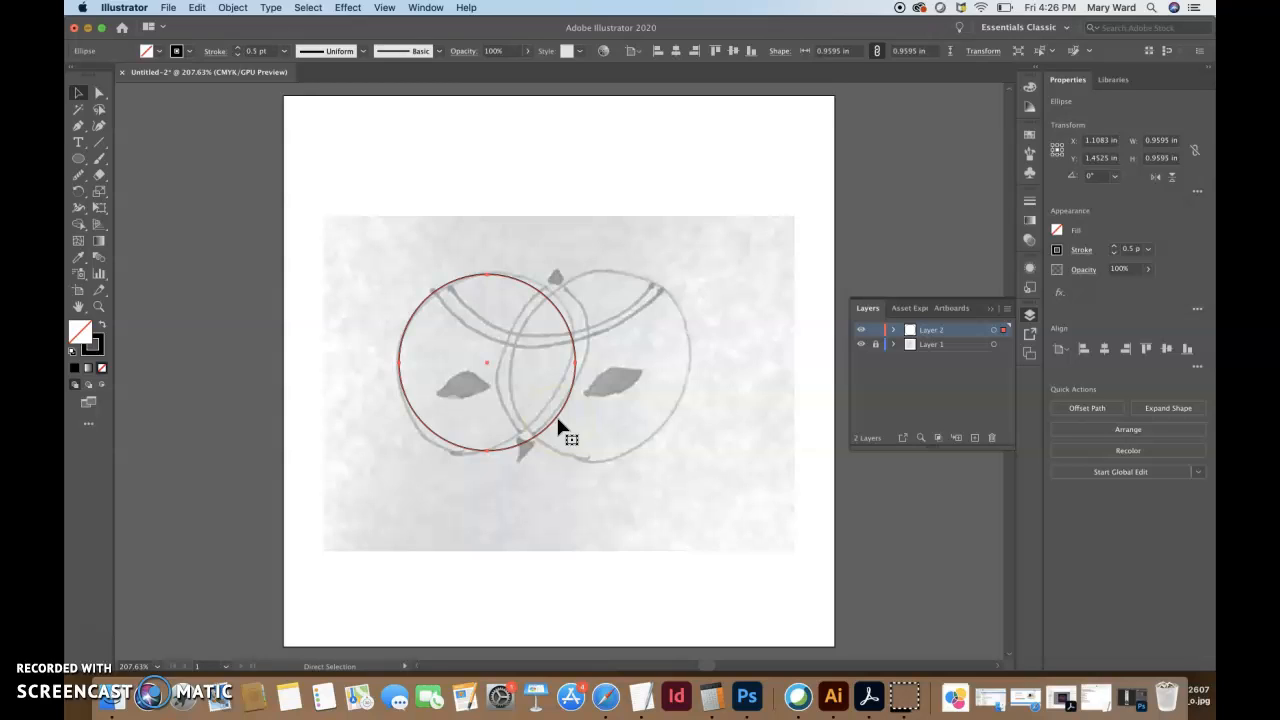
{"action": "key", "text": "super+v"}
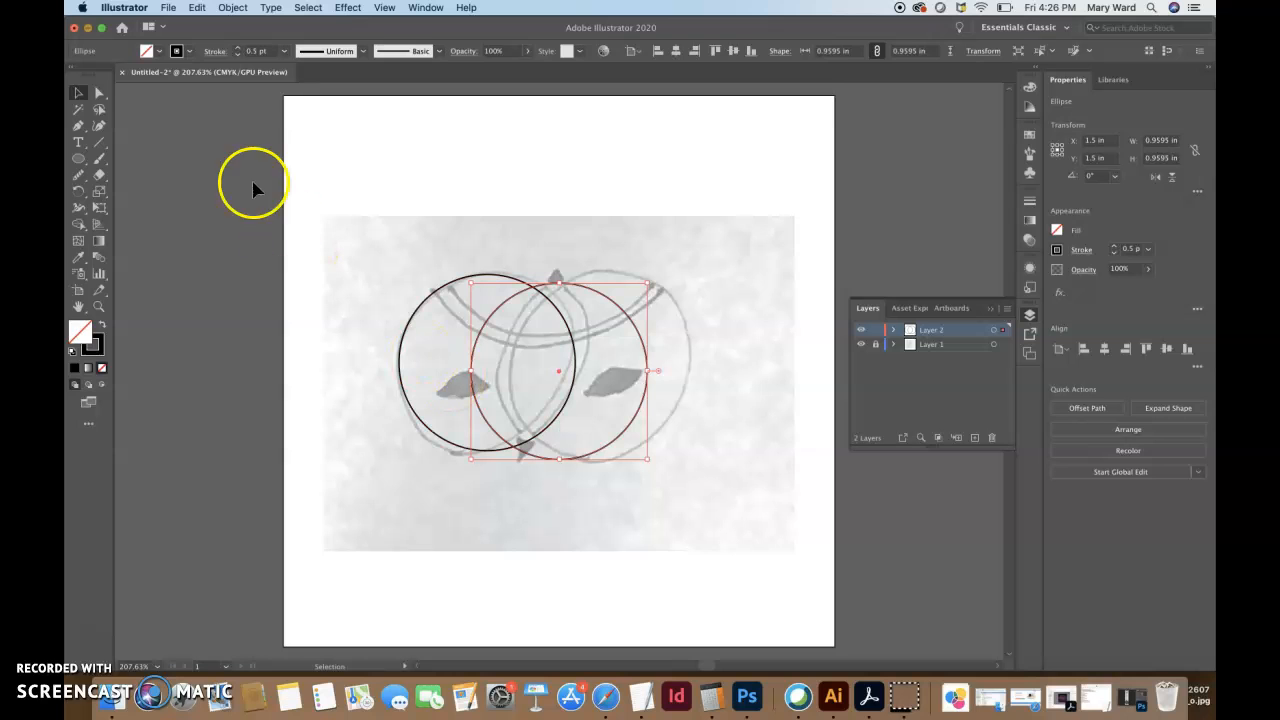
{"action": "left_click", "coordinate": [80, 93]}
{"action": "left_click", "coordinate": [199, 8]}
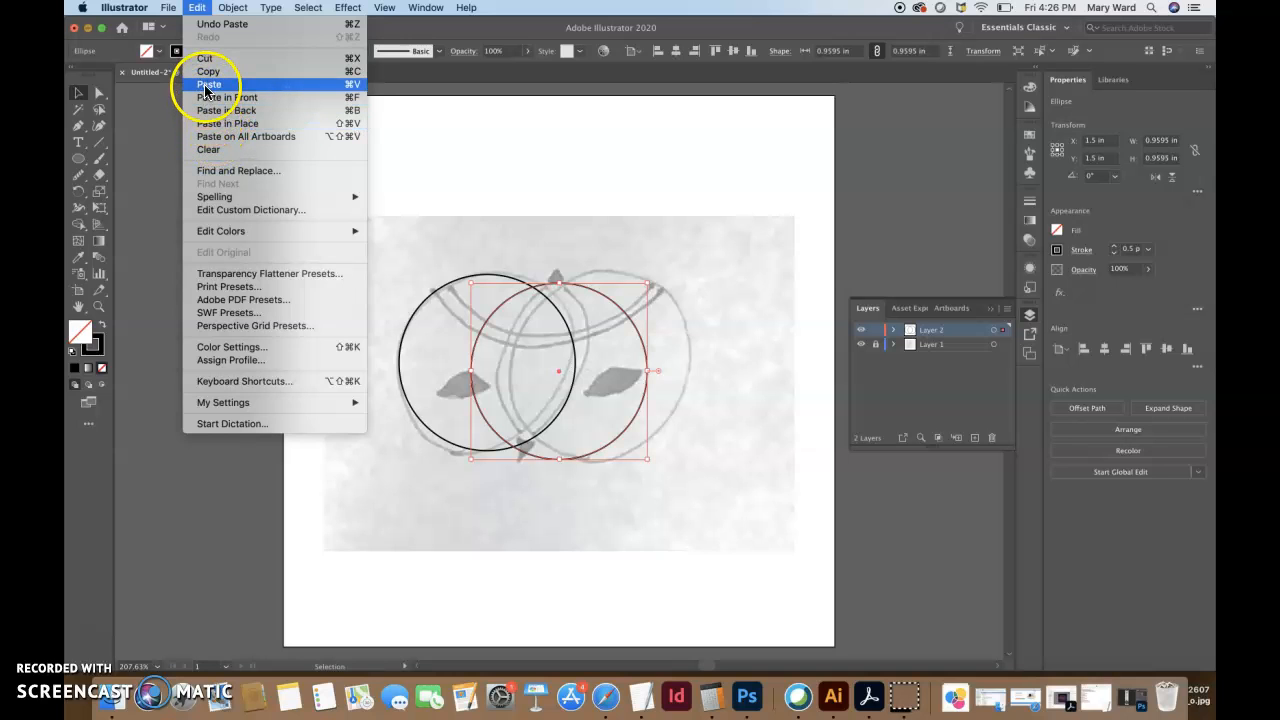
{"action": "left_click", "coordinate": [78, 93]}
{"action": "left_click", "coordinate": [253, 222]}
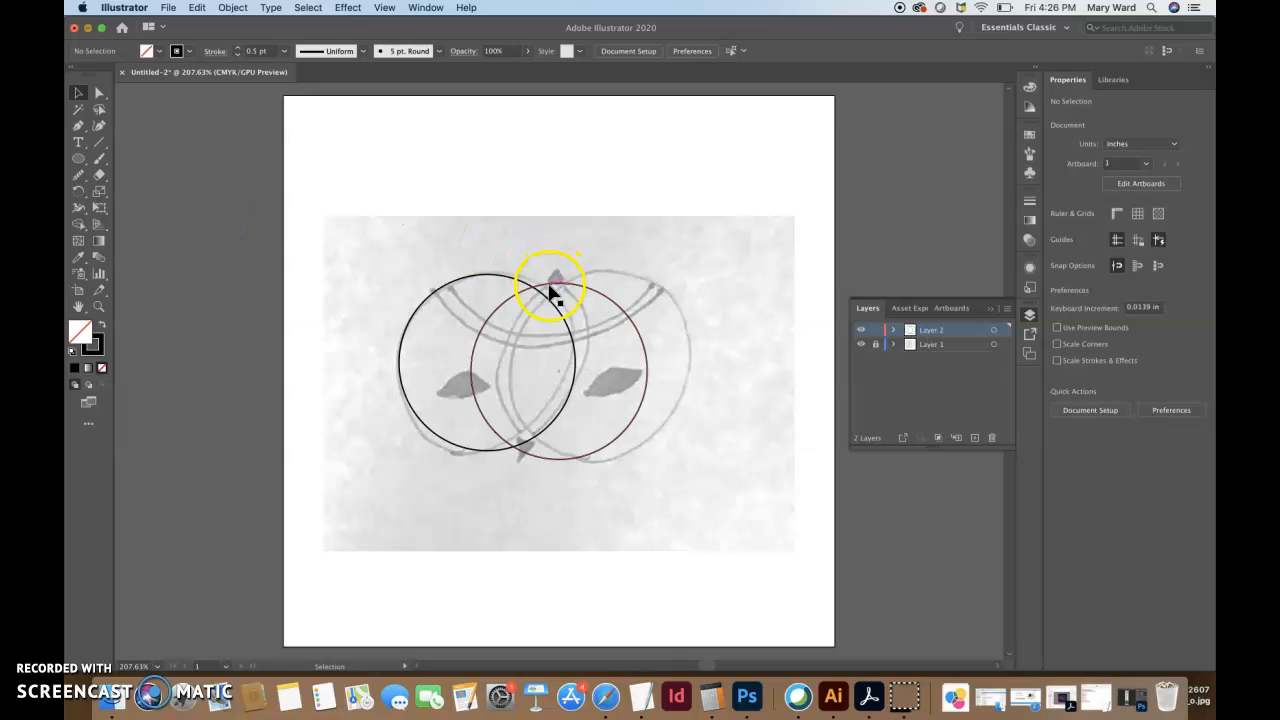
{"action": "left_click_drag", "start_coordinate": [548, 287], "coordinate": [594, 279]}
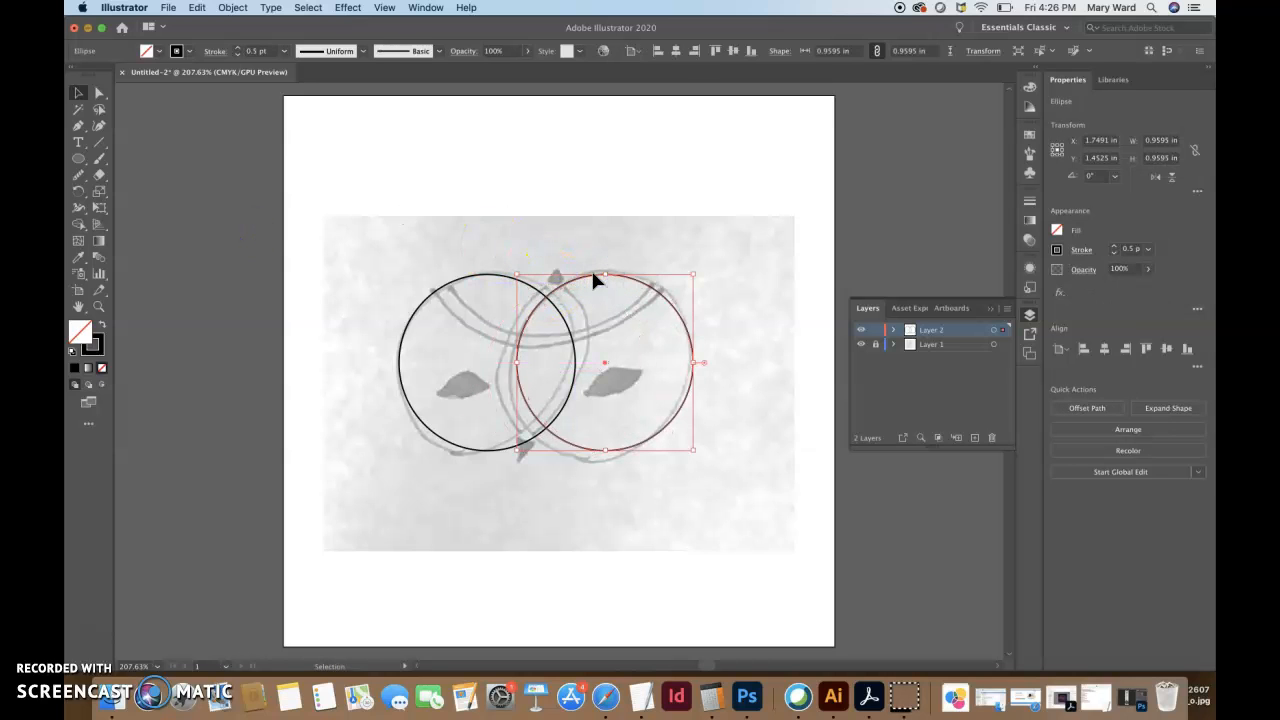
Align the two circles to each other by their vertical centers
{"action": "left_click", "coordinate": [557, 281]}
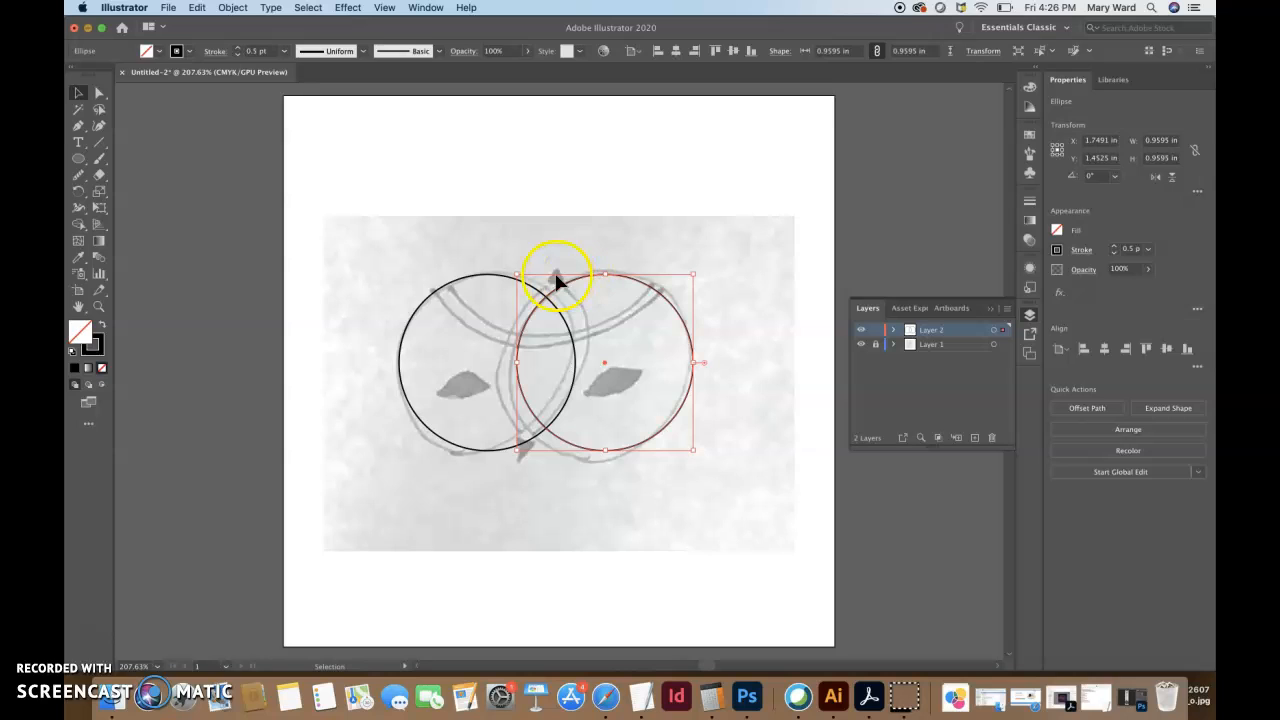
{"action": "left_click", "coordinate": [451, 287], "text": "shift"}
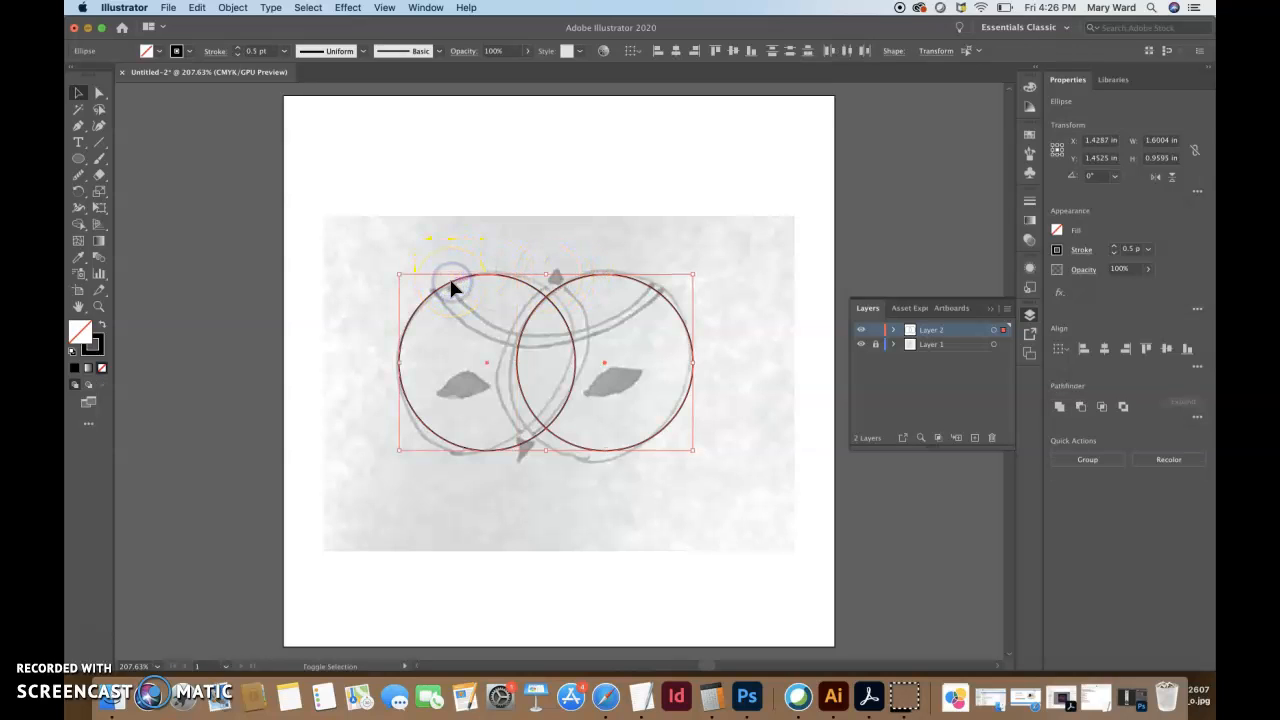
{"action": "left_click", "coordinate": [409, 237]}
{"action": "left_click_drag", "start_coordinate": [380, 237], "coordinate": [752, 447]}
{"action": "left_click", "coordinate": [1197, 367]}
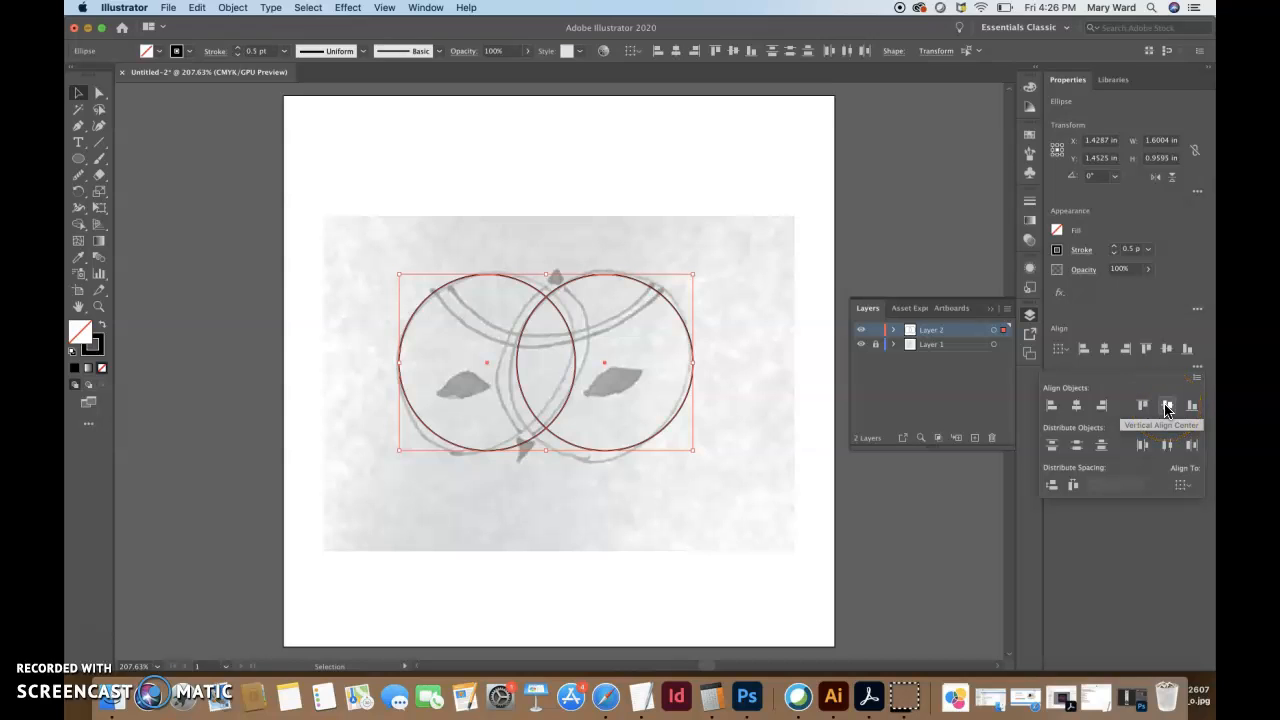
{"action": "left_click", "coordinate": [1166, 407]}
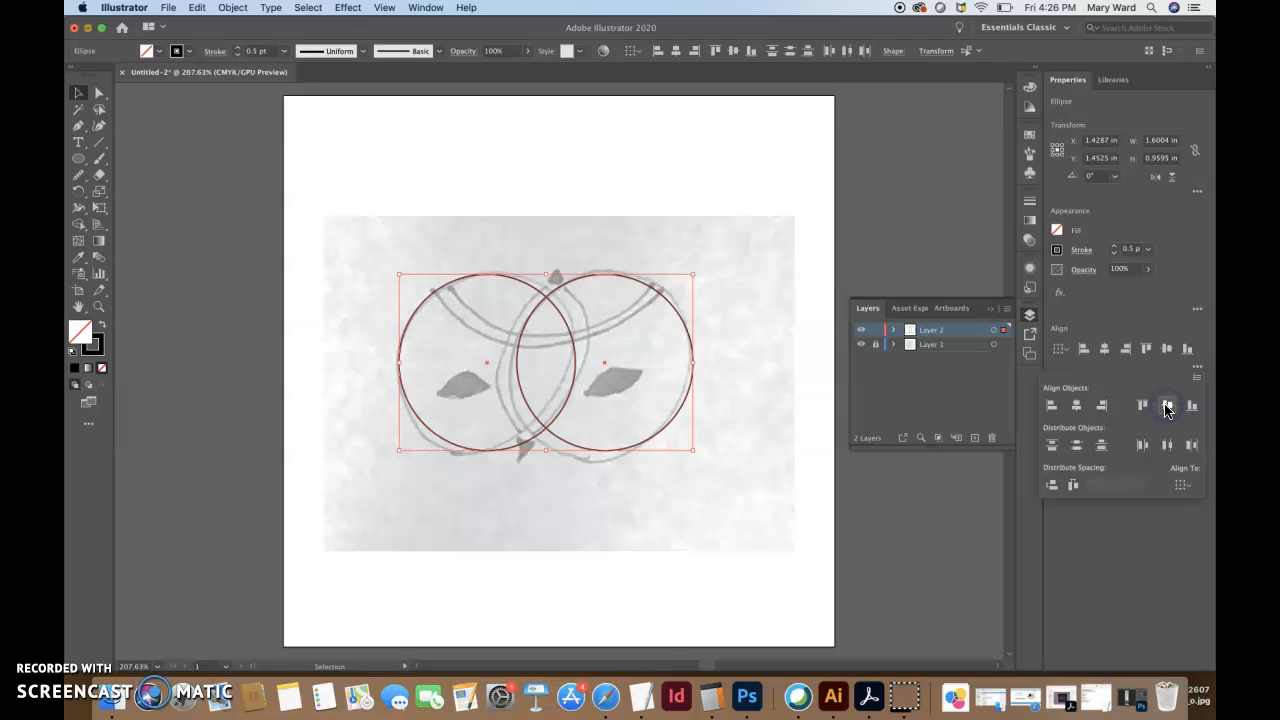
{"action": "left_click", "coordinate": [893, 261]}
{"action": "left_click", "coordinate": [807, 193]}
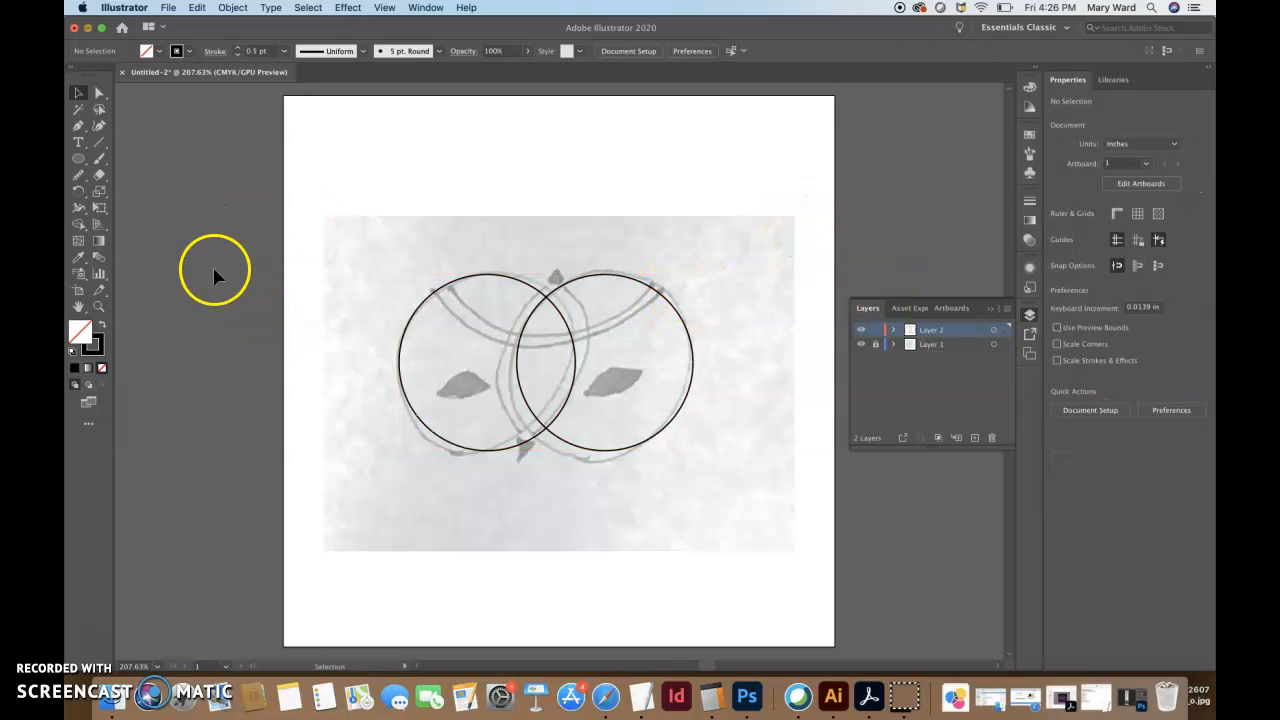
Paste another copy of the left circle and enlarge it to about 1.66 in wide, fitting its lower arc to the sketch's brow curve
{"action": "left_click", "coordinate": [445, 290]}
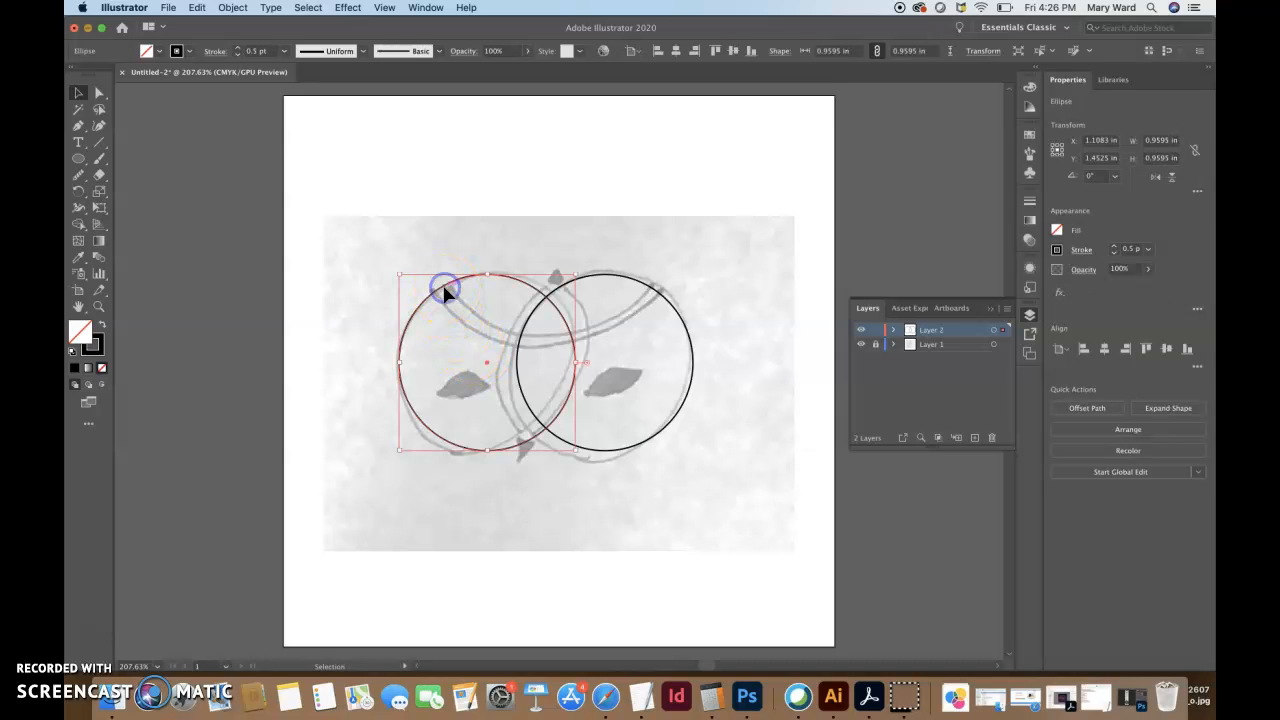
{"action": "key", "text": "a"}
{"action": "key", "text": "super+v"}
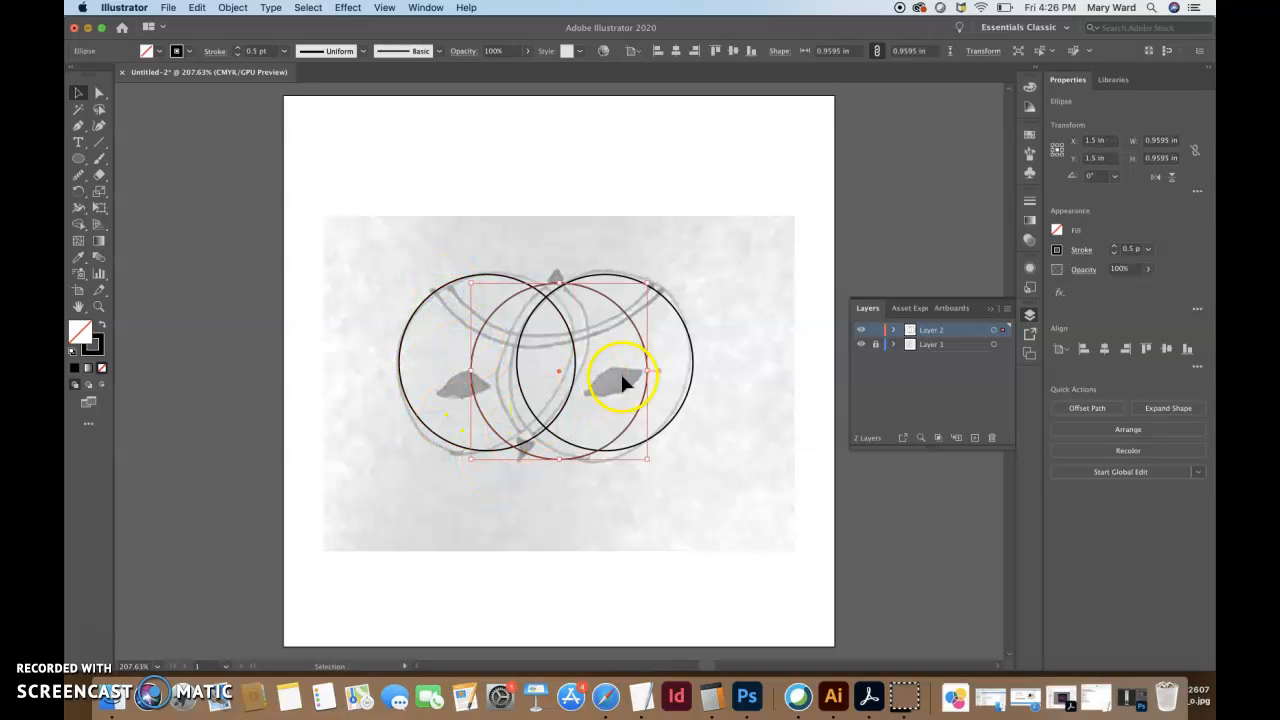
{"action": "left_click_drag", "start_coordinate": [651, 285], "coordinate": [776, 152]}
{"action": "left_click_drag", "start_coordinate": [737, 206], "coordinate": [668, 105]}
Group the two smaller overlapping circles
{"action": "left_click_drag", "start_coordinate": [750, 432], "coordinate": [341, 236]}
{"action": "left_click", "coordinate": [751, 423]}
{"action": "left_click_drag", "start_coordinate": [755, 437], "coordinate": [387, 393]}
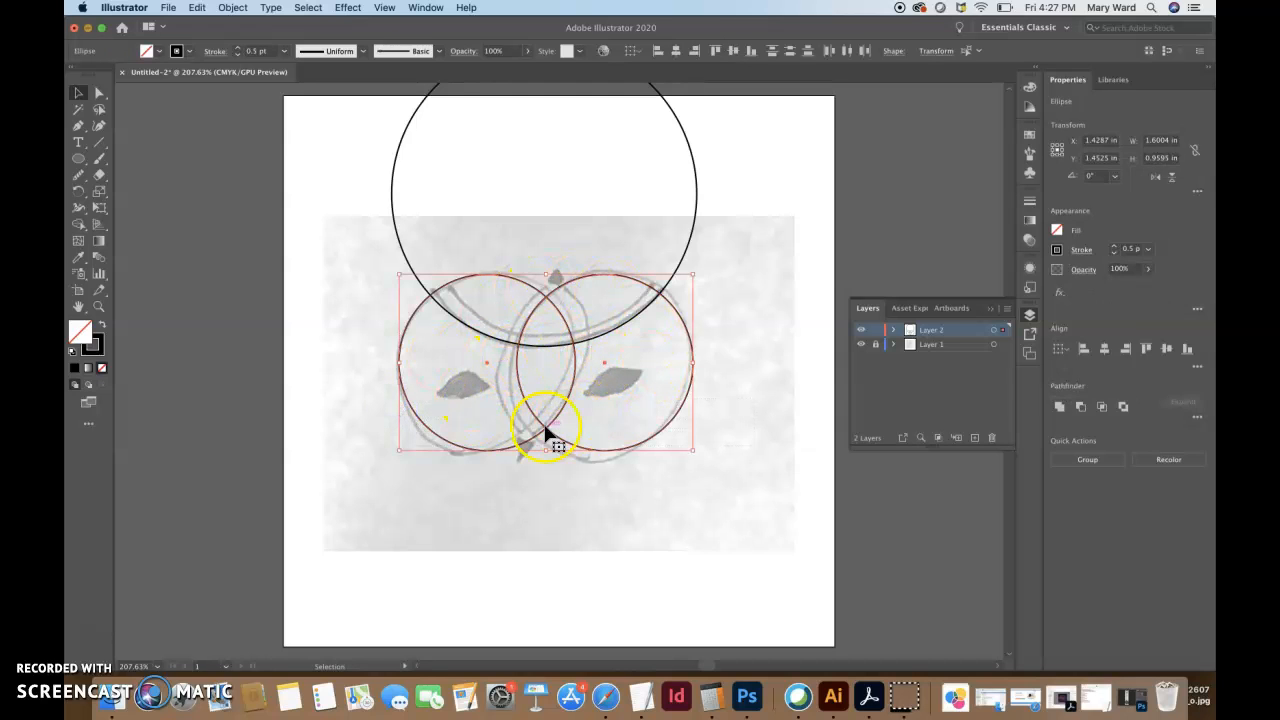
{"action": "key", "text": "super+g"}
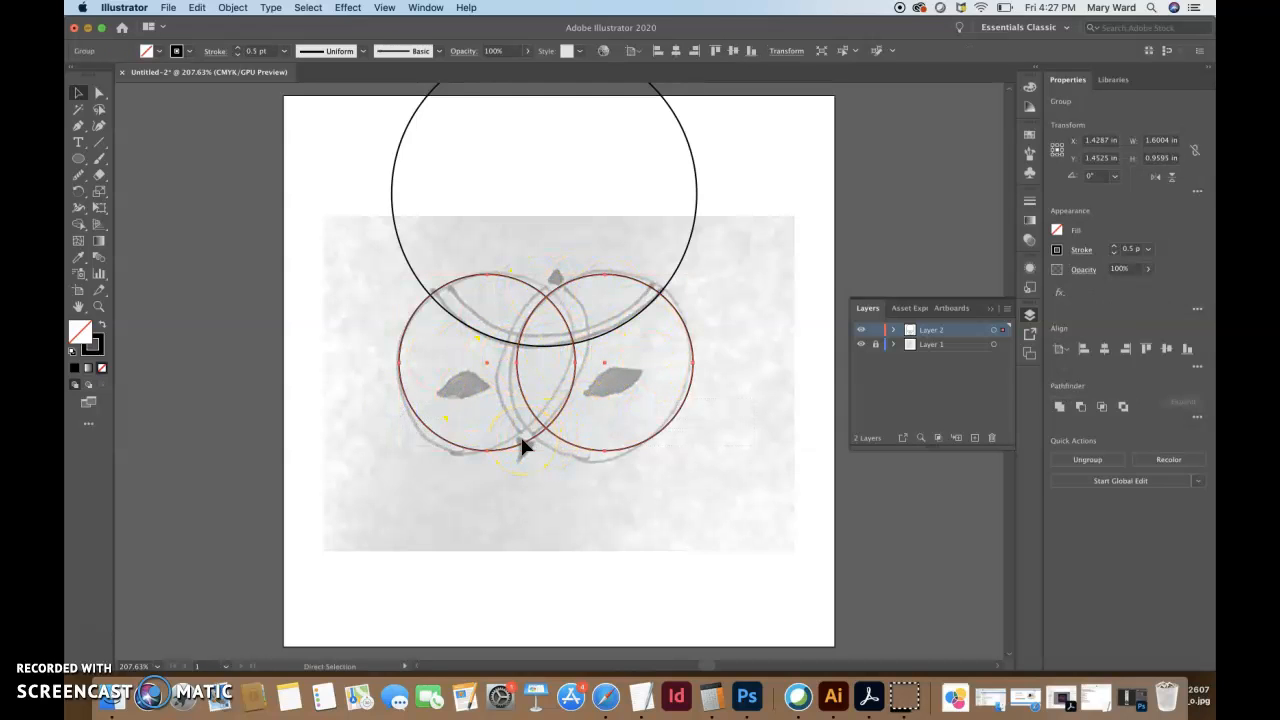
{"action": "left_click", "coordinate": [232, 7]}
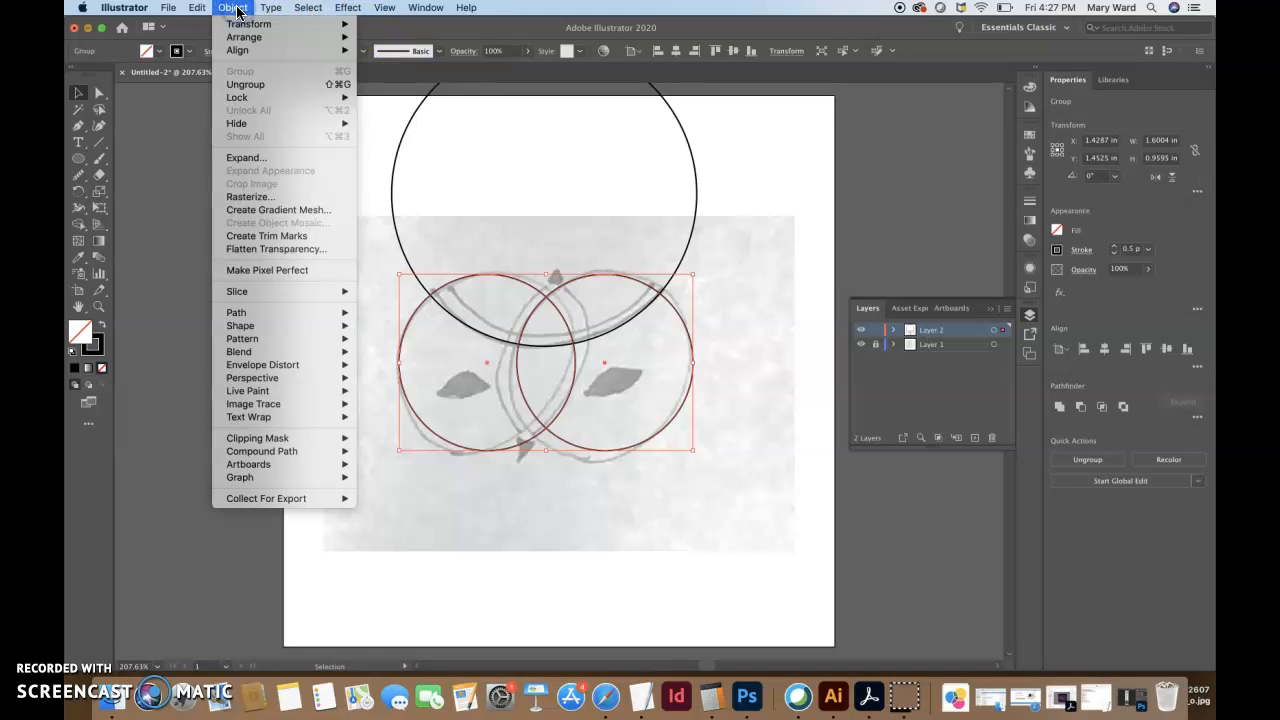
{"action": "left_click", "coordinate": [179, 147]}
Center the large circle and the grouped circles horizontally on each other
{"action": "left_click", "coordinate": [686, 252], "text": "shift"}
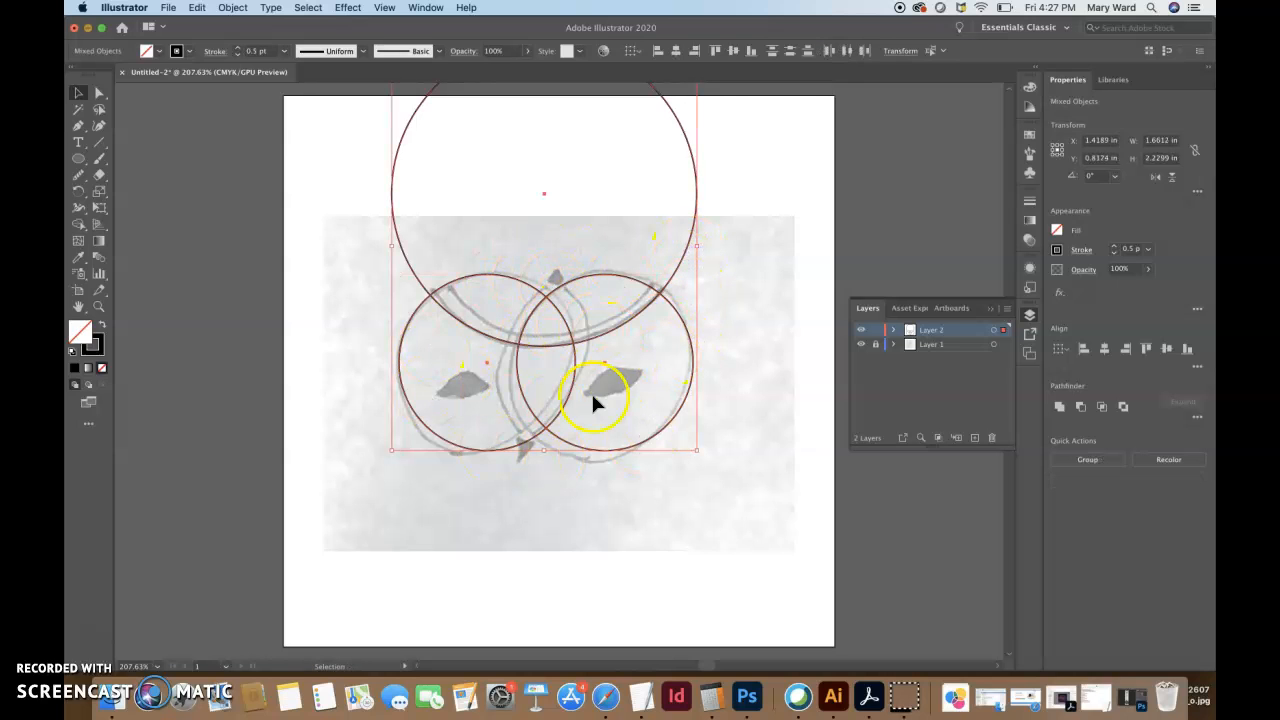
{"action": "left_click", "coordinate": [677, 51]}
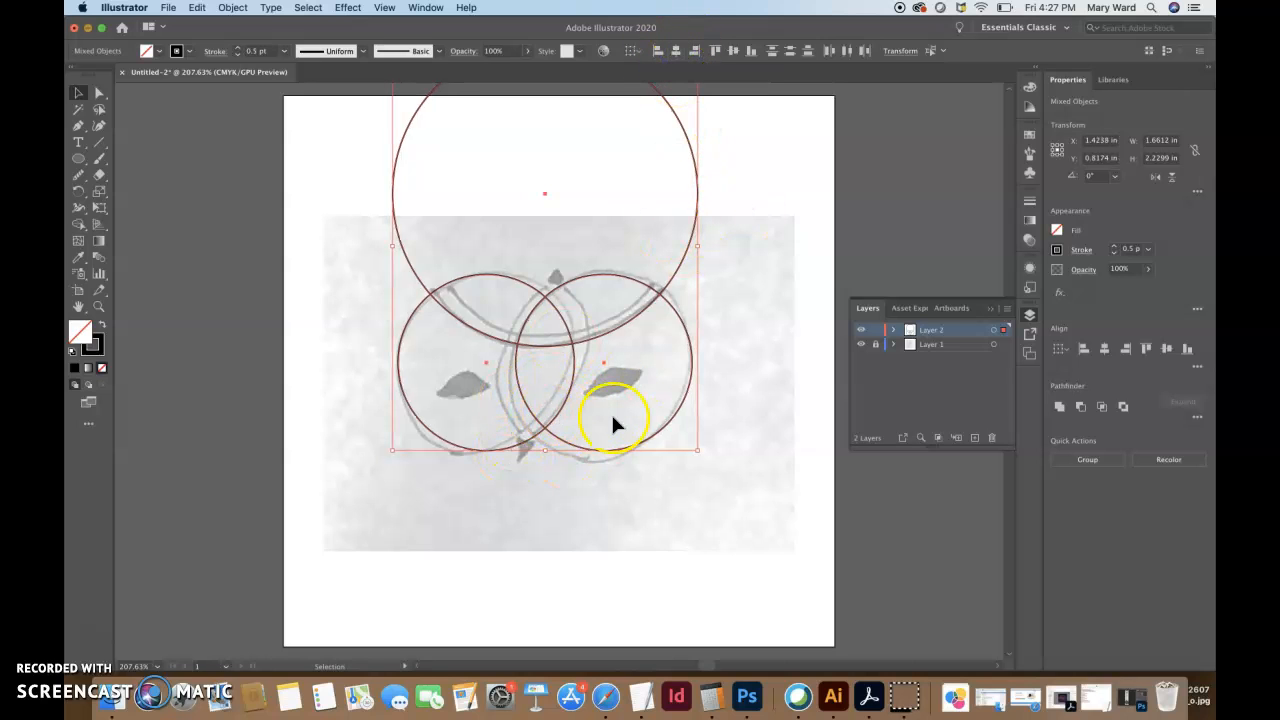
{"action": "left_click", "coordinate": [643, 495]}
{"action": "left_click", "coordinate": [600, 451]}
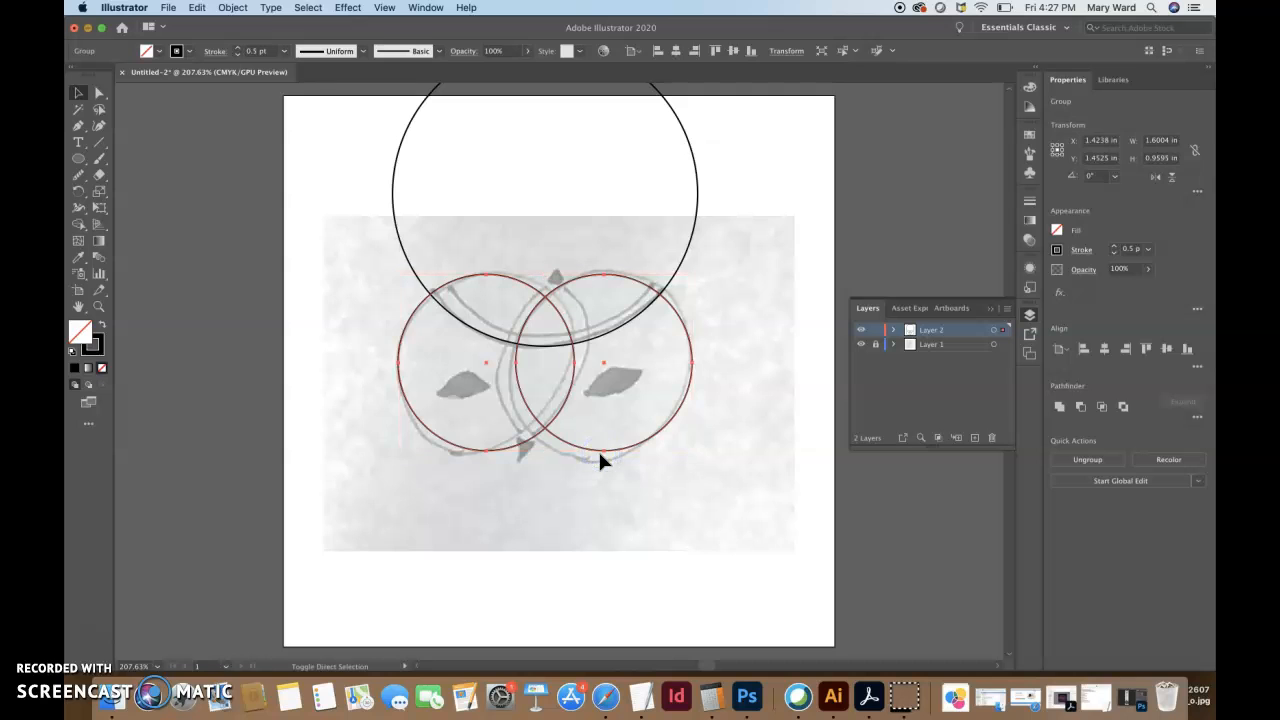
Ungroup the two smaller circles and try to center all three circles horizontally on one another
{"action": "left_click", "coordinate": [232, 7]}
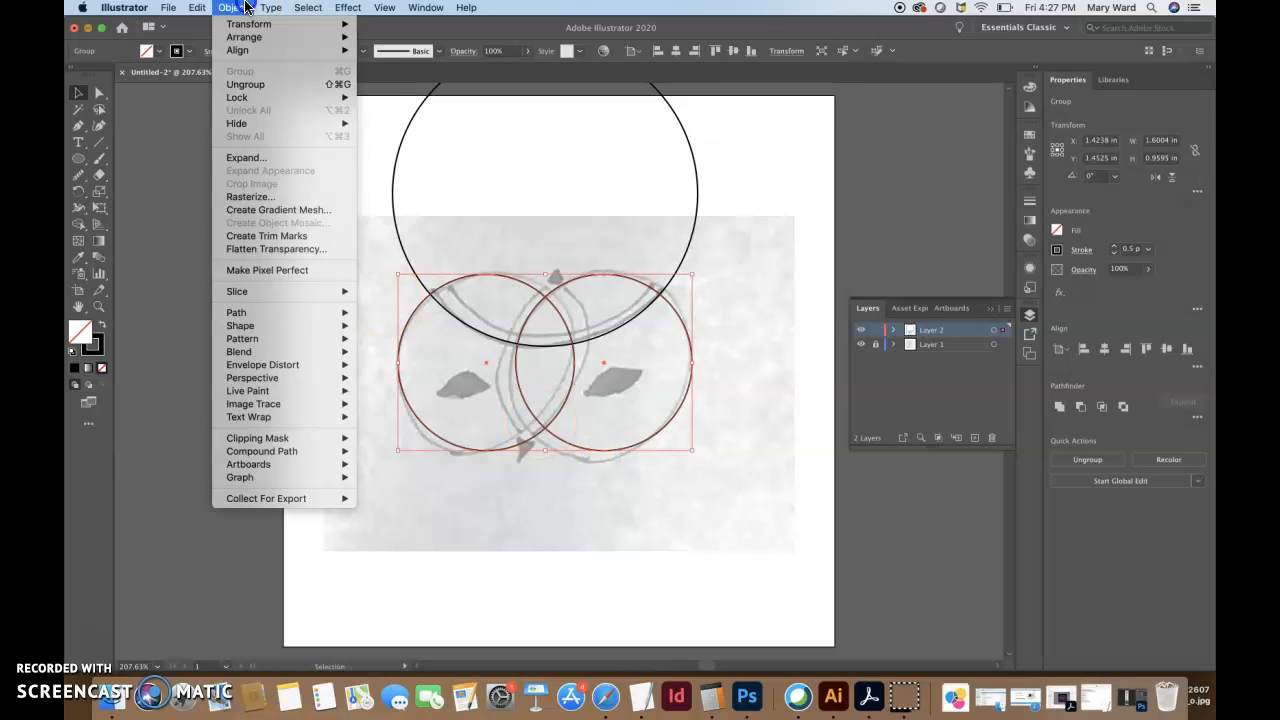
{"action": "left_click", "coordinate": [257, 88]}
{"action": "left_click", "coordinate": [275, 328]}
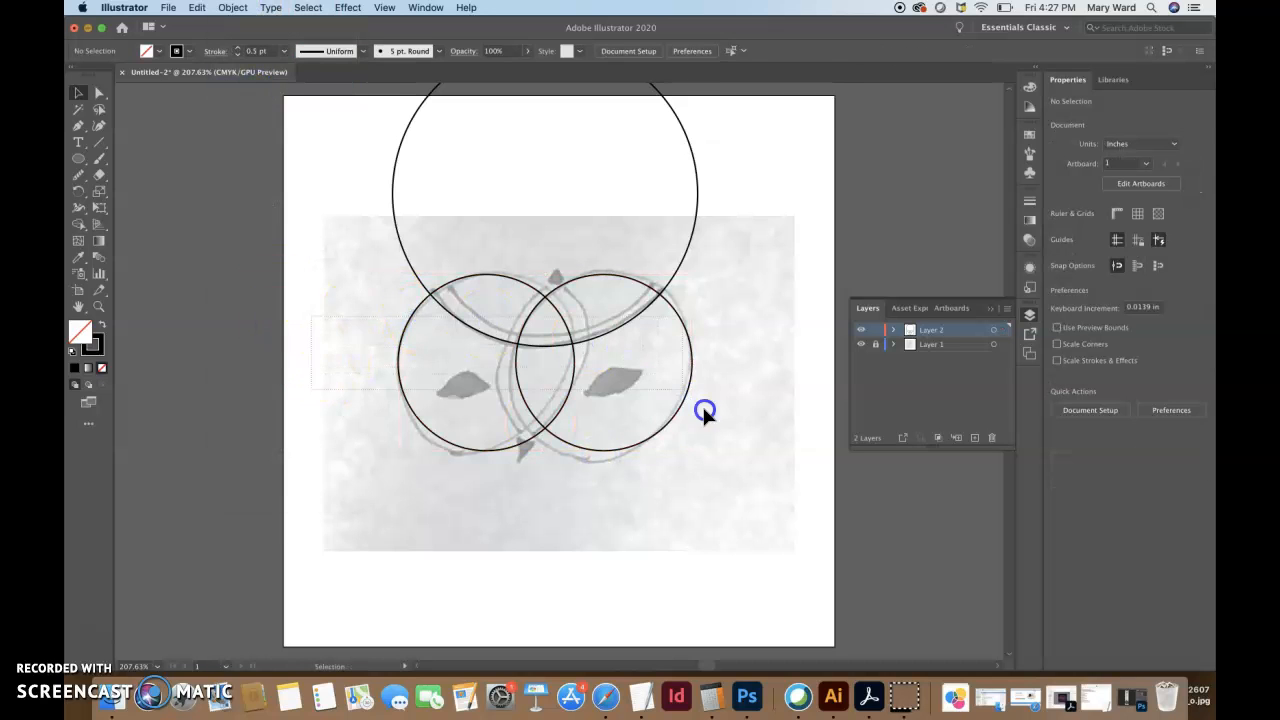
{"action": "left_click_drag", "start_coordinate": [704, 411], "coordinate": [709, 411]}
{"action": "left_click_drag", "start_coordinate": [335, 172], "coordinate": [798, 457]}
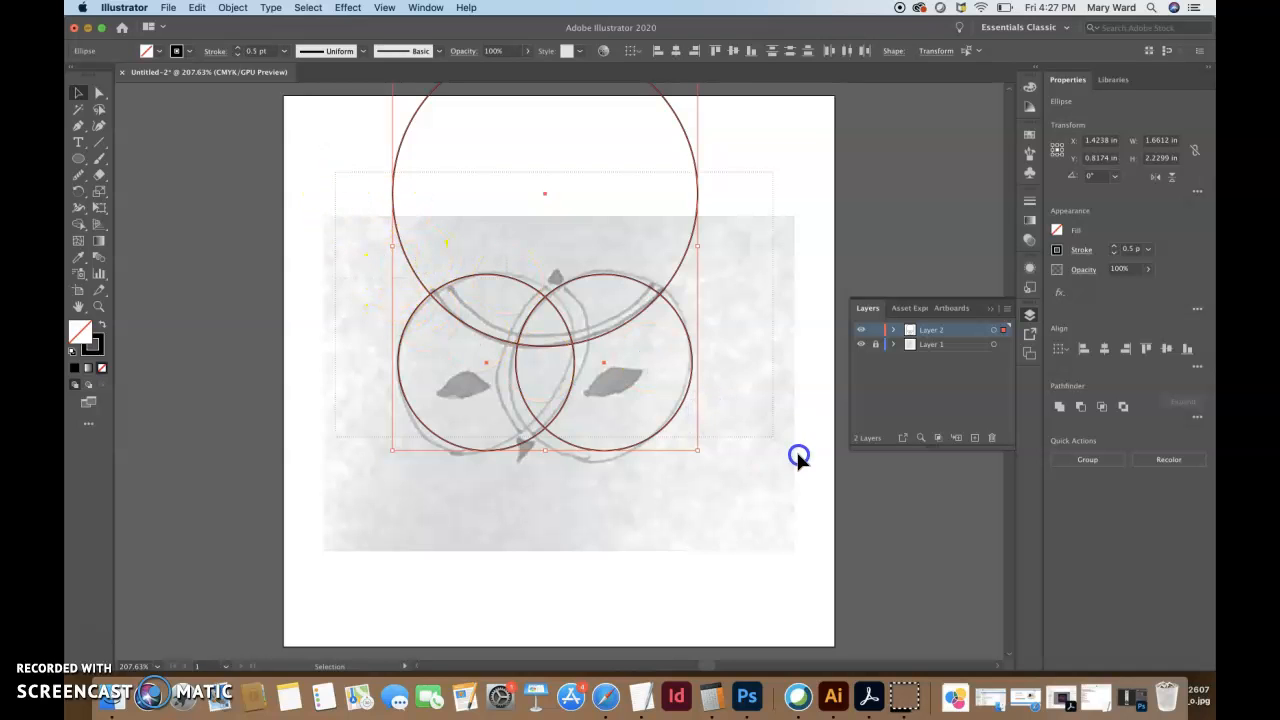
{"action": "left_click", "coordinate": [676, 51]}
{"action": "left_click", "coordinate": [702, 478]}
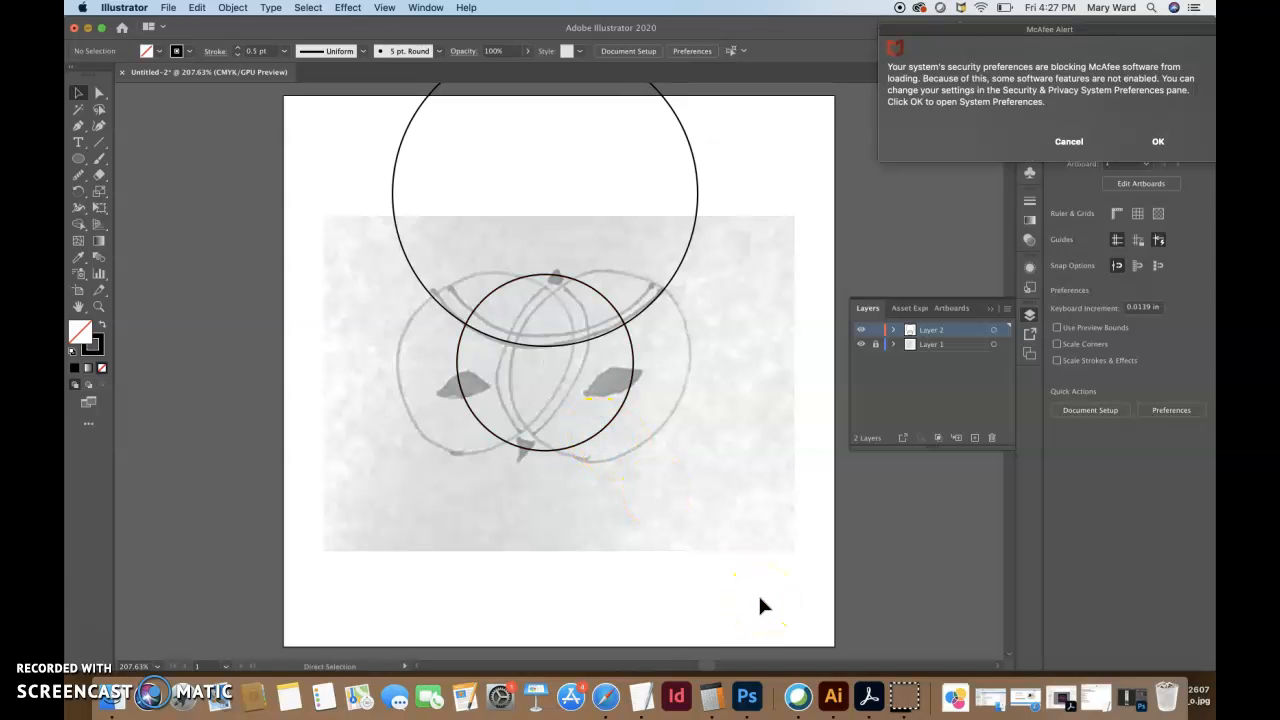
{"action": "key", "text": "super+z"}
{"action": "left_click", "coordinate": [1068, 141]}
{"action": "key", "text": "F7"}
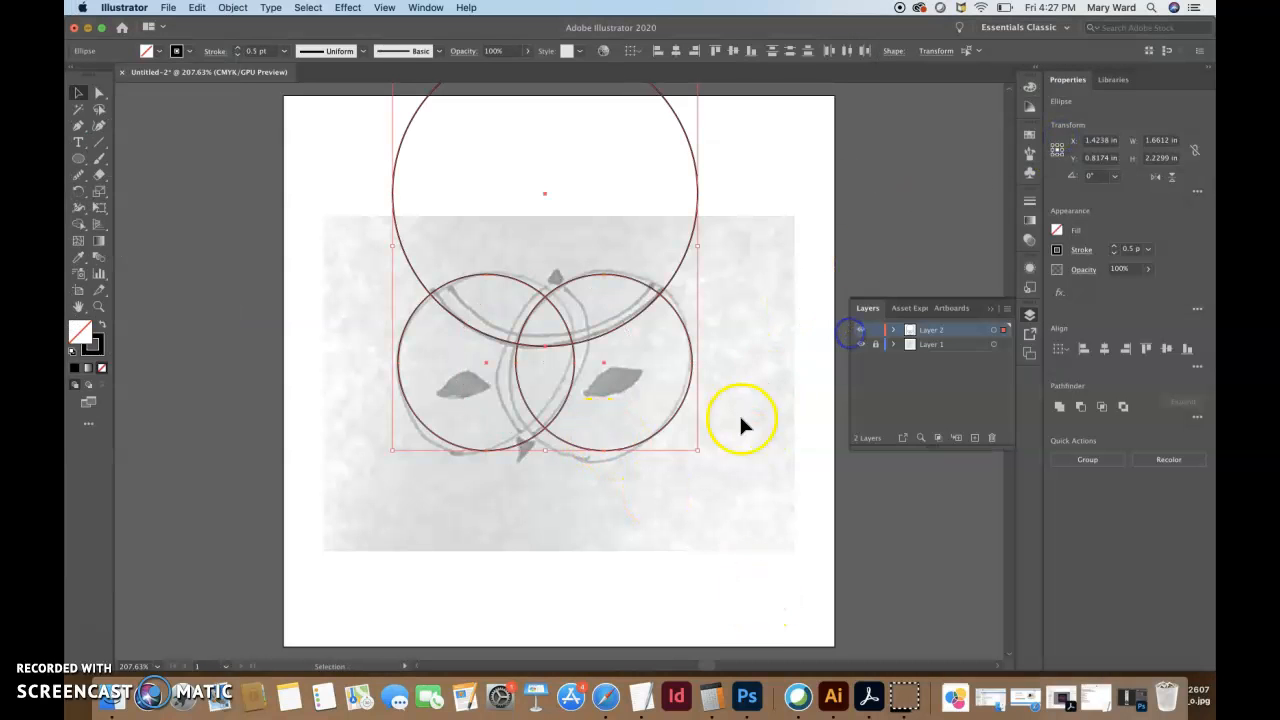
Group the two smaller circles again and center the group and the large circle horizontally on each other
{"action": "left_click", "coordinate": [742, 425]}
{"action": "left_click", "coordinate": [409, 404]}
{"action": "key", "text": "a"}
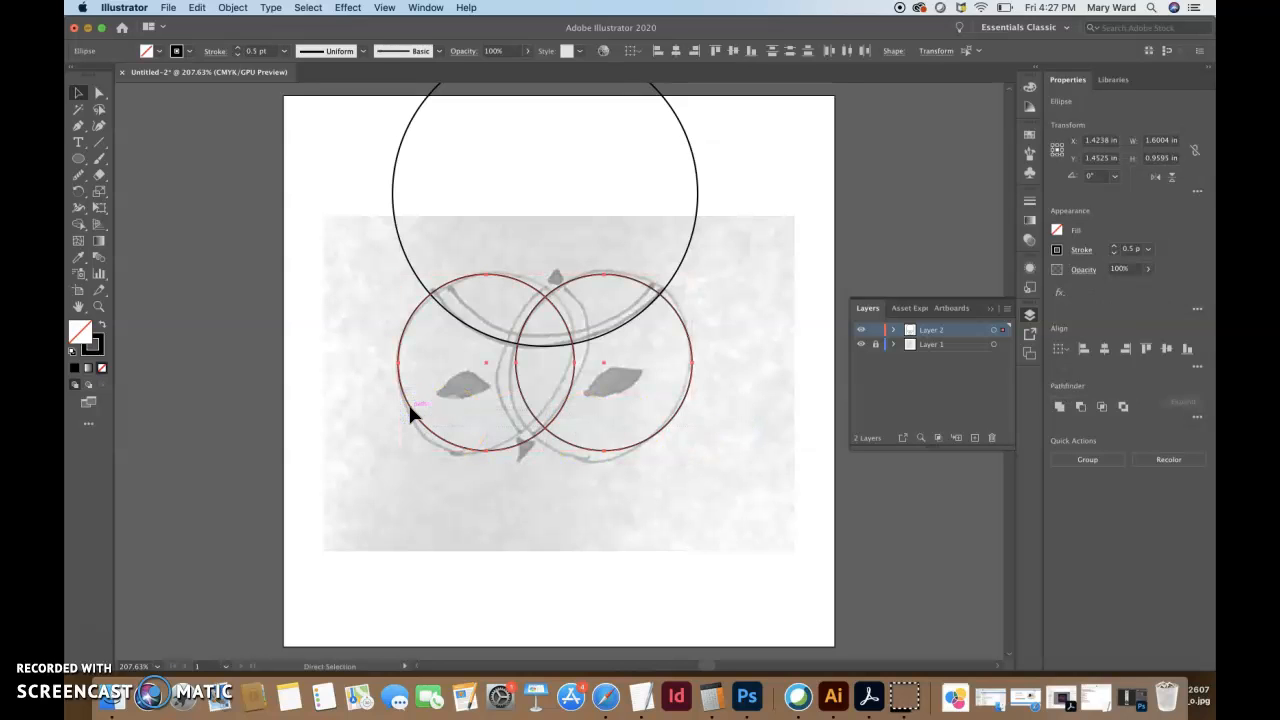
{"action": "key", "text": "v"}
{"action": "left_click_drag", "start_coordinate": [343, 257], "coordinate": [732, 400]}
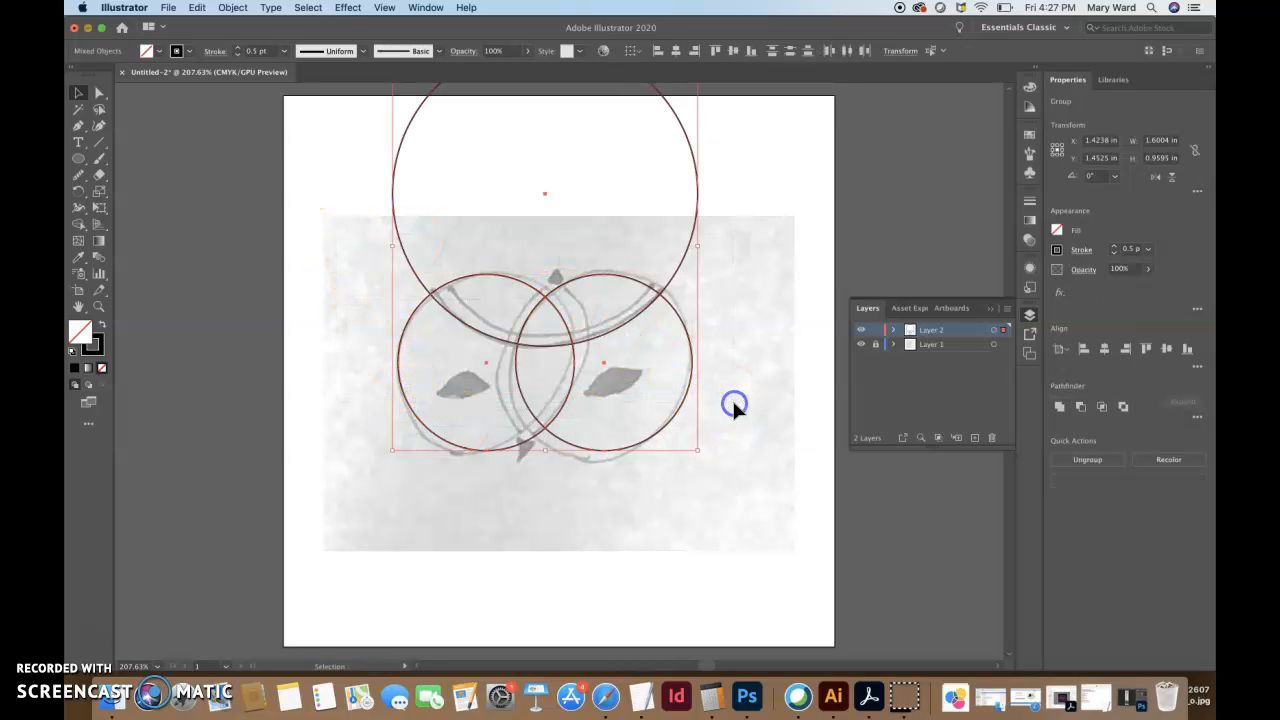
{"action": "left_click", "coordinate": [676, 53]}
{"action": "left_click", "coordinate": [715, 226]}
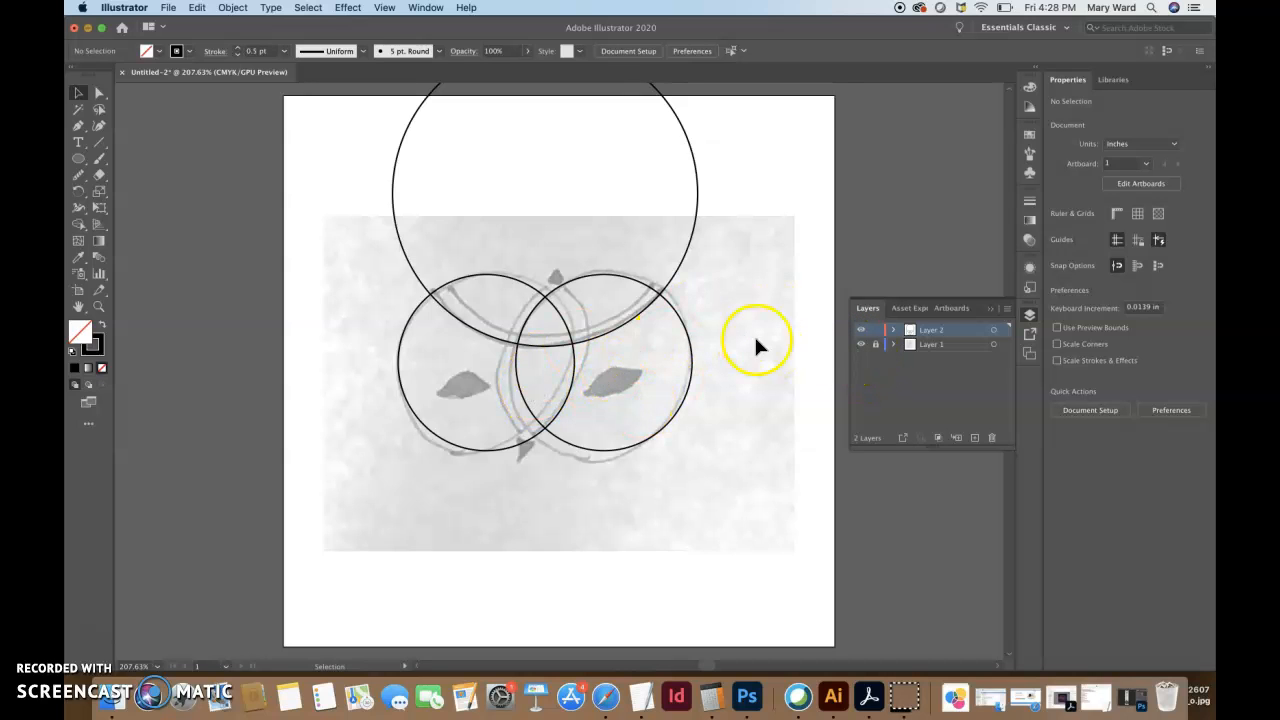
Hide the sketch layer and move all three circles fully onto the artboard, centered at about X 1.56 in, Y 1.42 in
{"action": "left_click", "coordinate": [861, 344]}
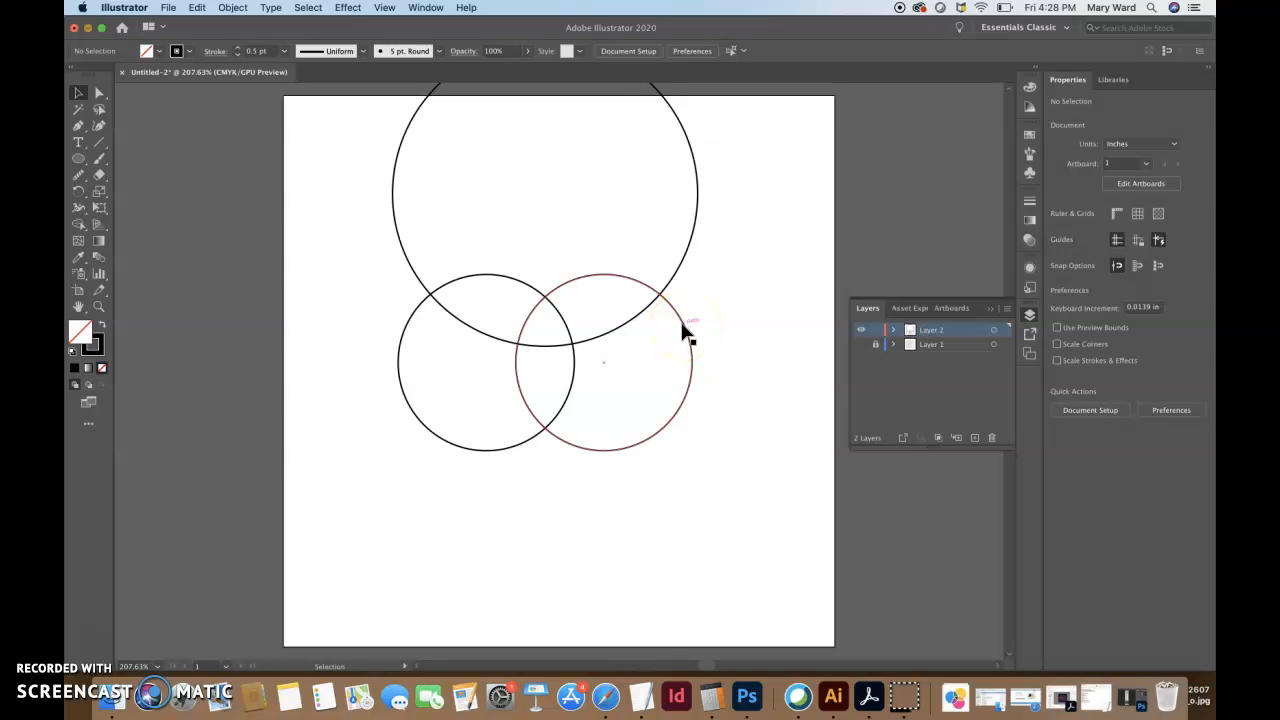
{"action": "mouse_move", "coordinate": [745, 344]}
{"action": "left_mouse_down"}
{"action": "mouse_move", "coordinate": [497, 322]}
{"action": "mouse_move", "coordinate": [726, 334]}
{"action": "left_mouse_up"}
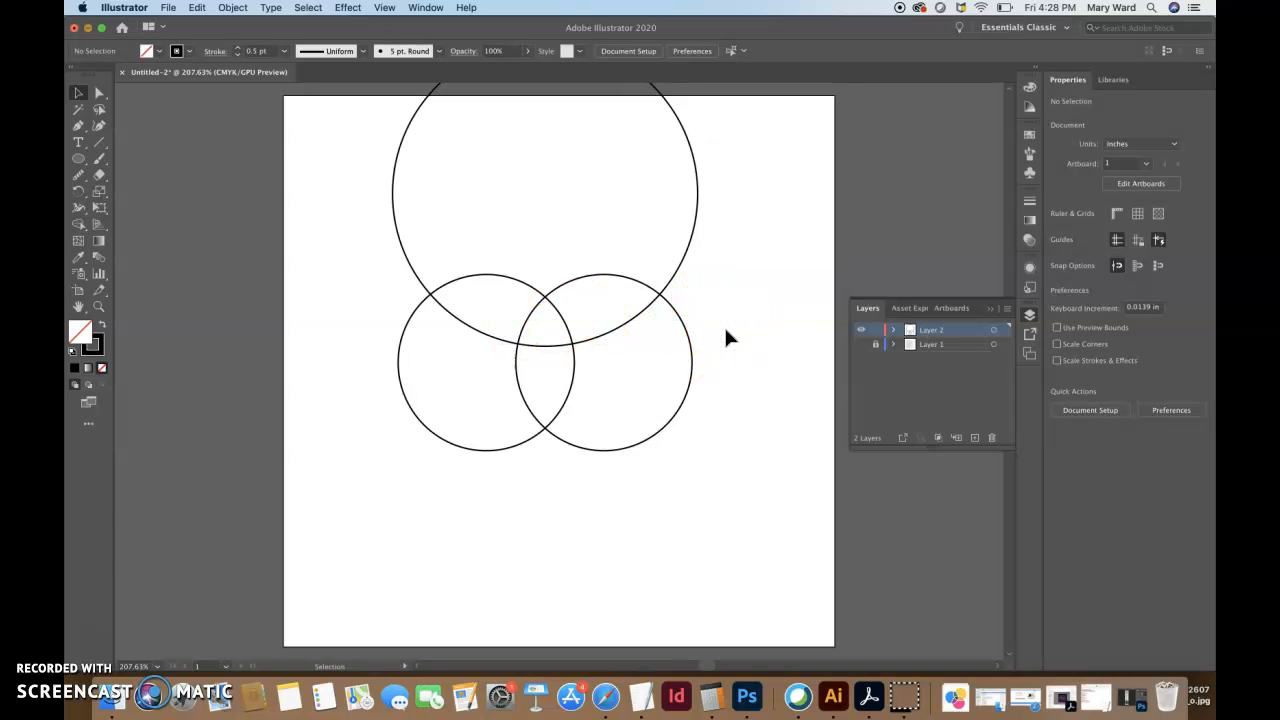
{"action": "left_click_drag", "start_coordinate": [91, 643], "coordinate": [548, 236]}
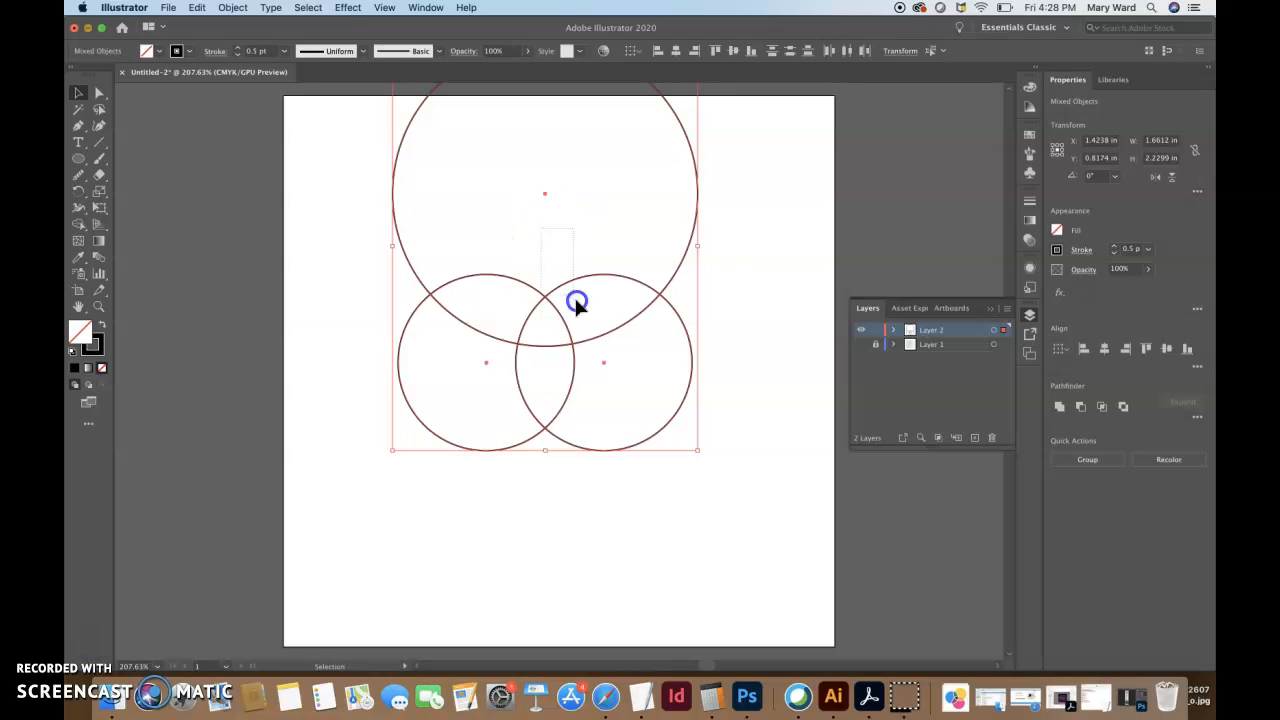
{"action": "left_click_drag", "start_coordinate": [670, 453], "coordinate": [711, 520]}
{"action": "left_click_drag", "start_coordinate": [343, 234], "coordinate": [761, 504]}
{"action": "left_click_drag", "start_coordinate": [643, 426], "coordinate": [680, 491]}
{"action": "left_click_drag", "start_coordinate": [689, 238], "coordinate": [716, 349]}
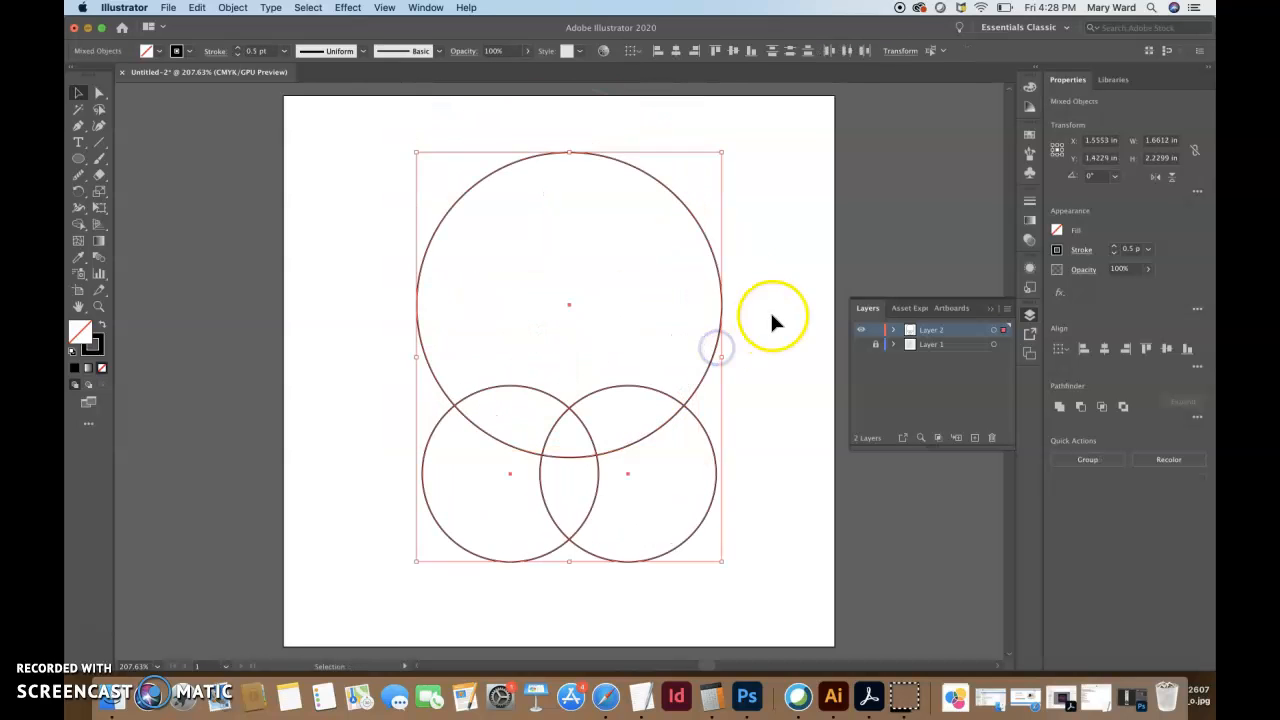
{"action": "left_click", "coordinate": [781, 311]}
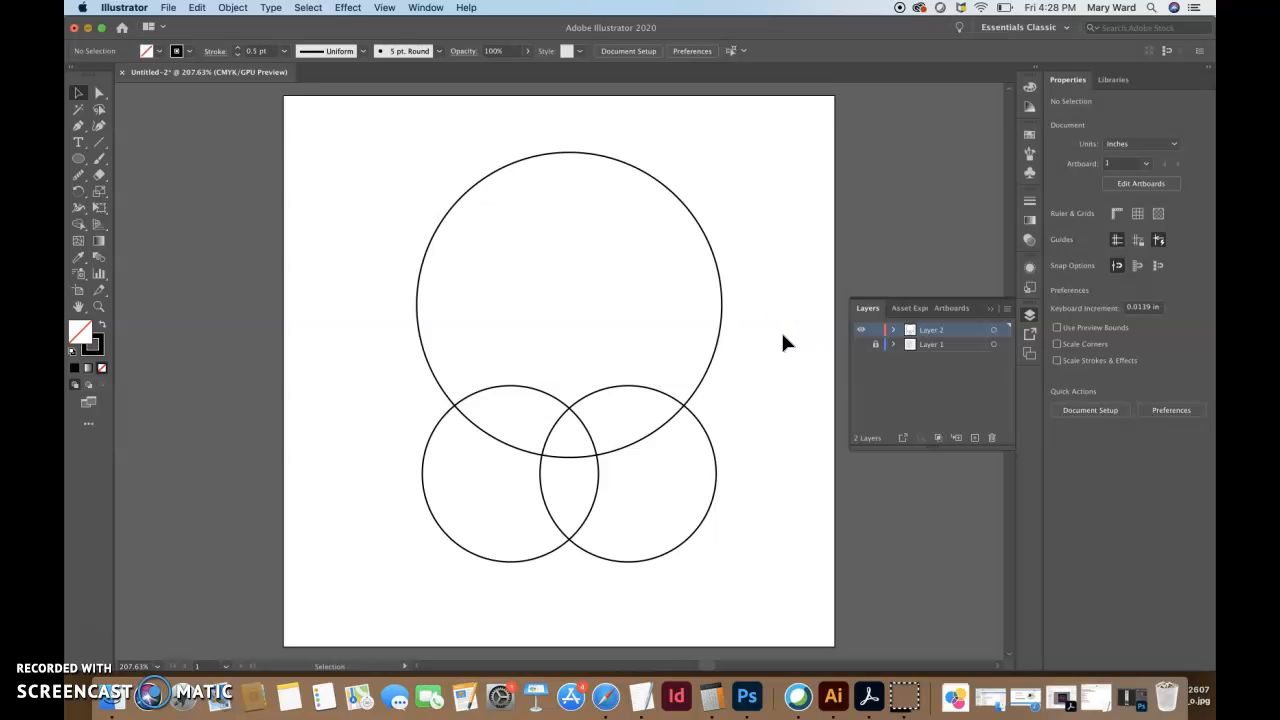
Remove the part of the large circle outside the two smaller circles with the Shape Builder tool, keeping only its lower arc
{"action": "left_click_drag", "start_coordinate": [783, 343], "coordinate": [370, 561]}
{"action": "left_click_drag", "start_coordinate": [578, 301], "coordinate": [578, 301]}
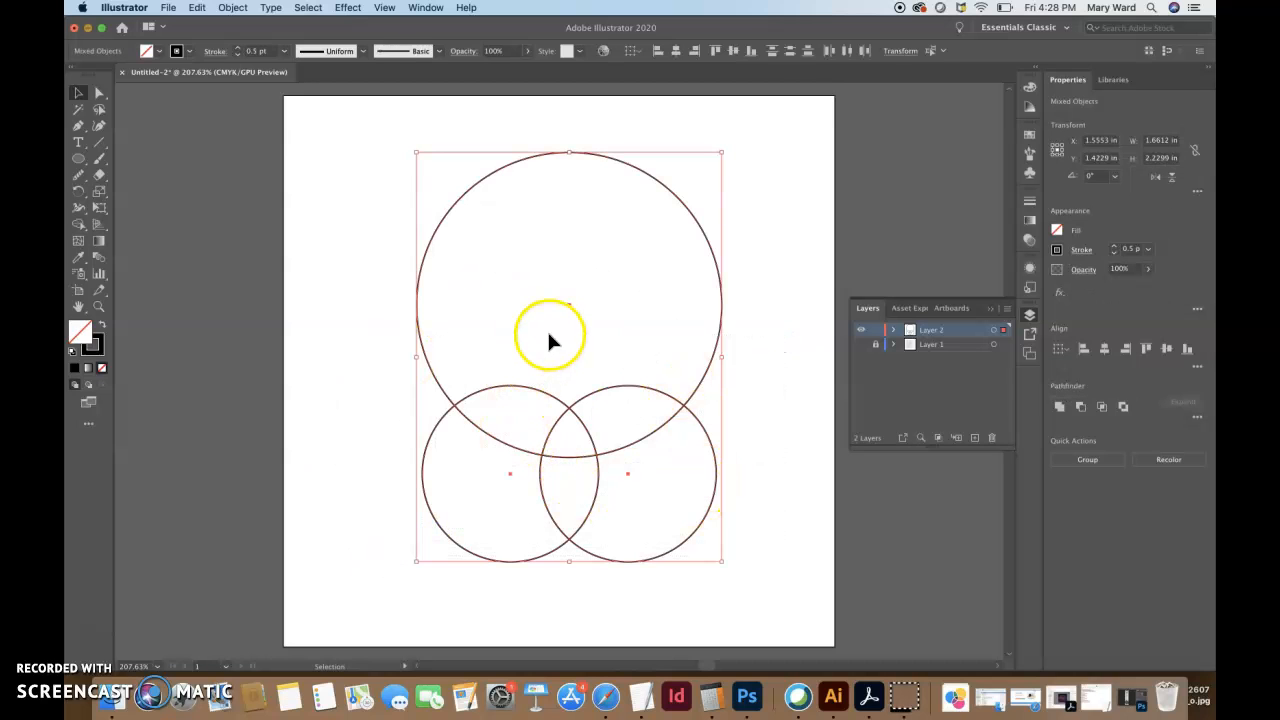
{"action": "left_click", "coordinate": [78, 224]}
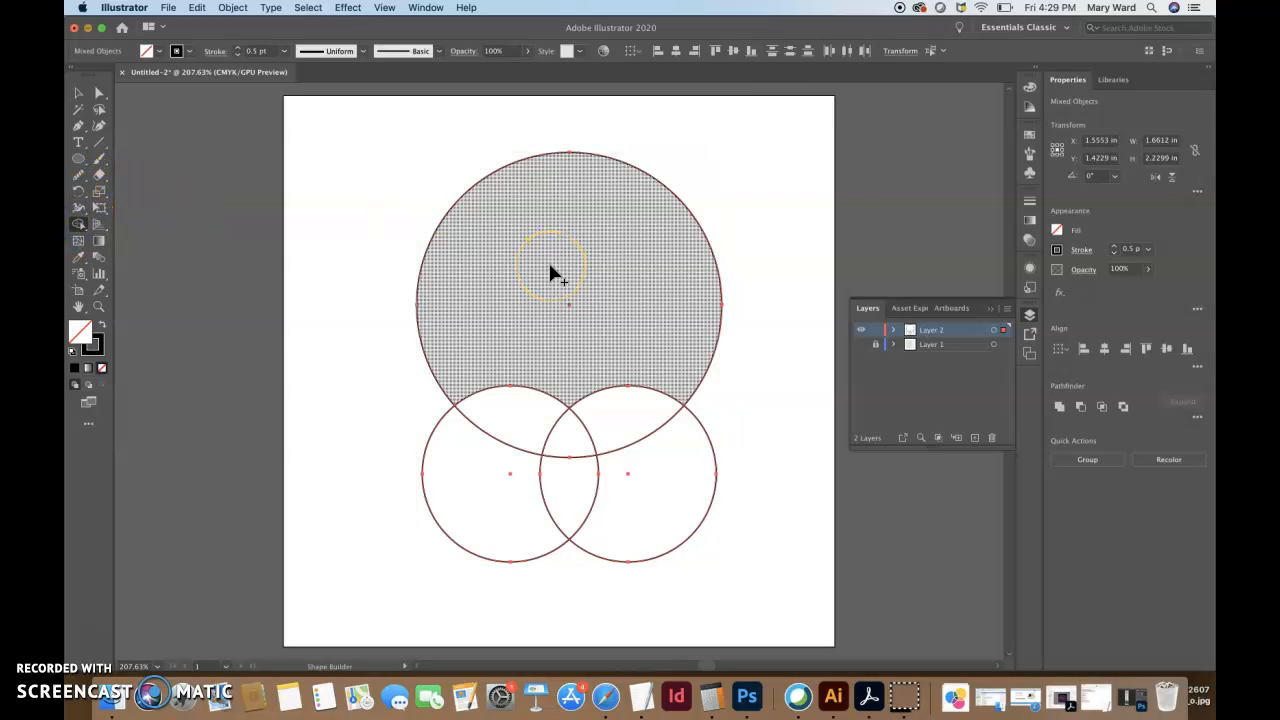
{"action": "left_click", "coordinate": [593, 262]}
{"action": "left_click", "coordinate": [573, 267], "text": "alt"}
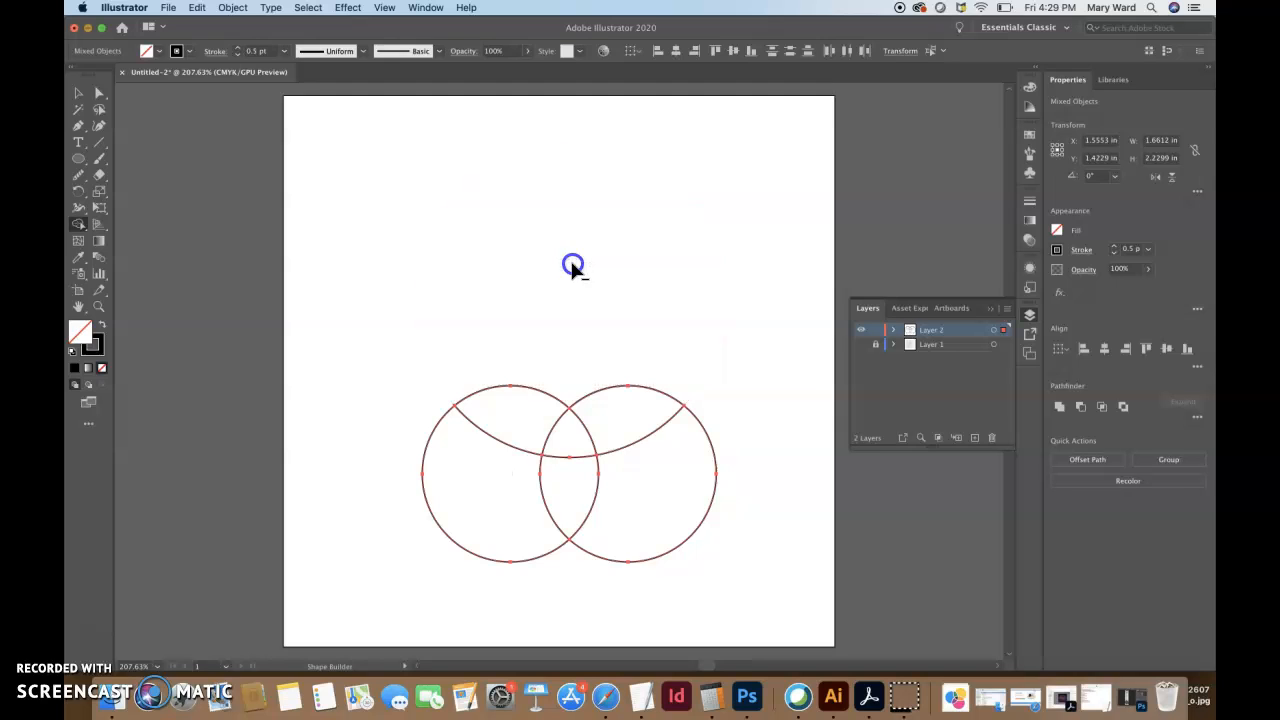
{"action": "left_click", "coordinate": [637, 323]}
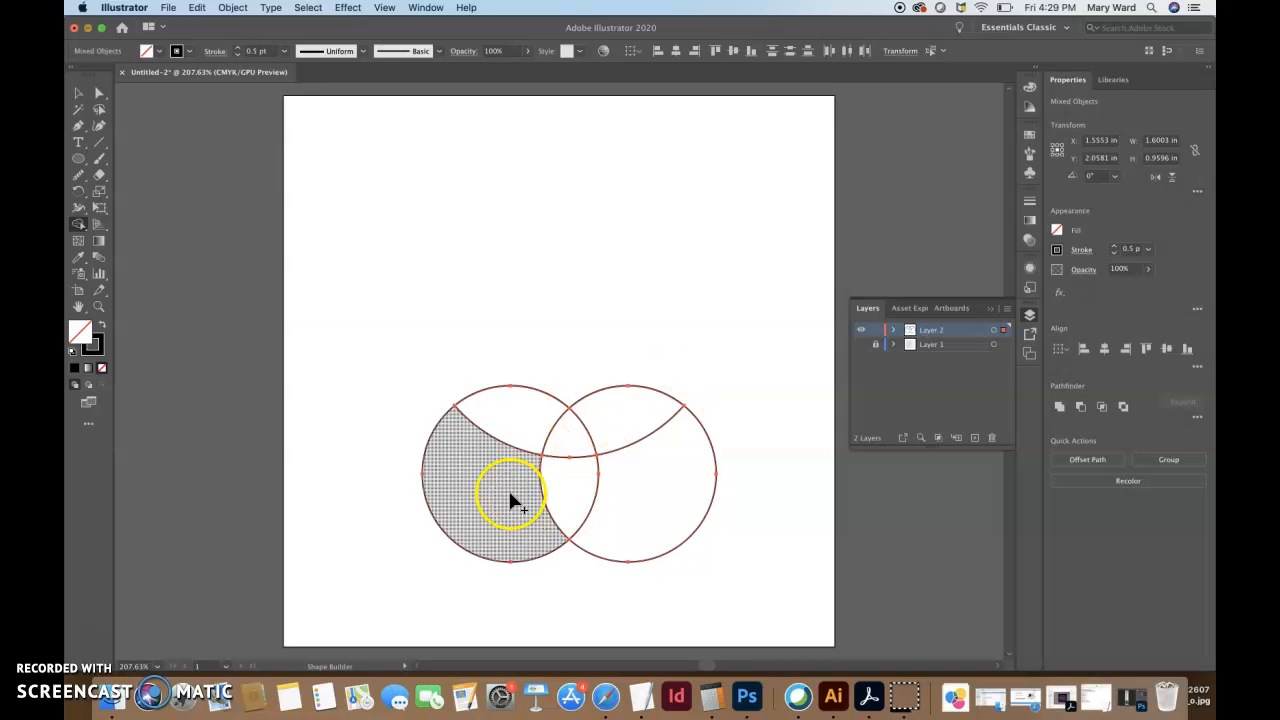
Turn the remaining regions of the two overlapping circles into separate shapes with the Shape Builder tool
{"action": "left_click", "coordinate": [523, 420]}
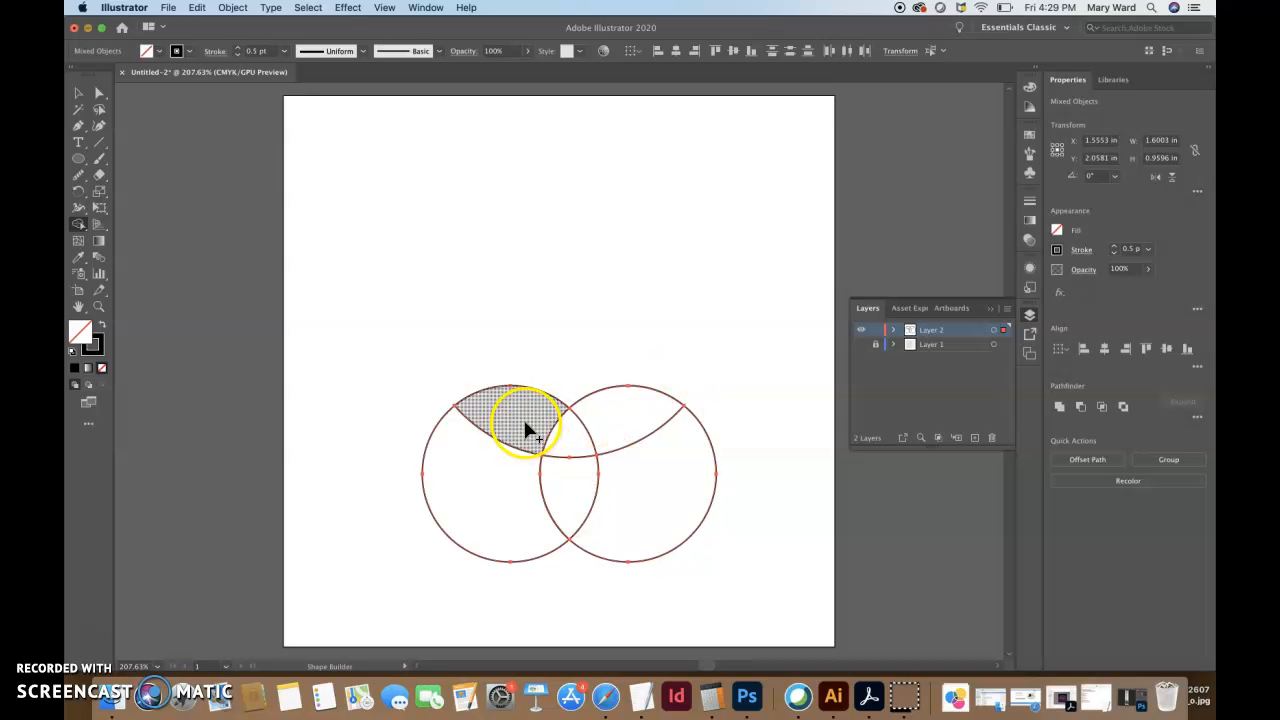
{"action": "left_click", "coordinate": [566, 435]}
{"action": "left_click", "coordinate": [572, 487]}
{"action": "left_click", "coordinate": [617, 429]}
{"action": "left_click", "coordinate": [645, 480]}
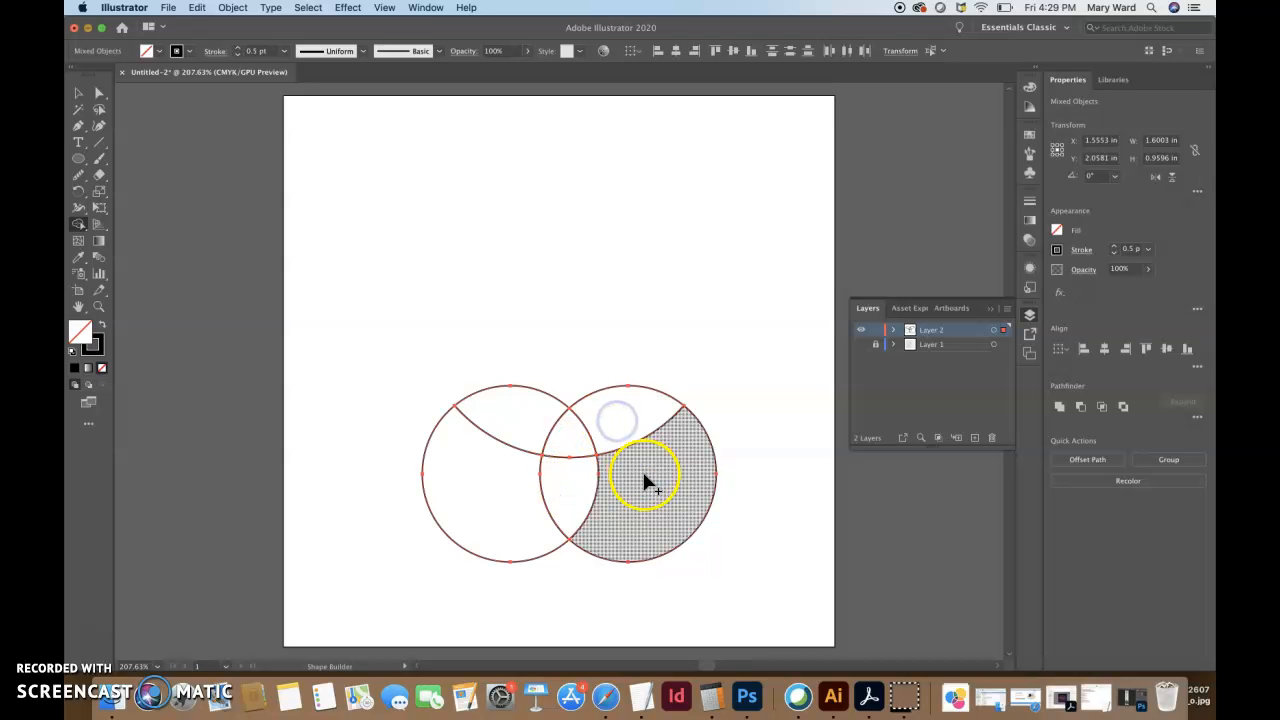
{"action": "left_click", "coordinate": [78, 92]}
{"action": "left_click", "coordinate": [328, 277]}
{"action": "left_click", "coordinate": [526, 424]}
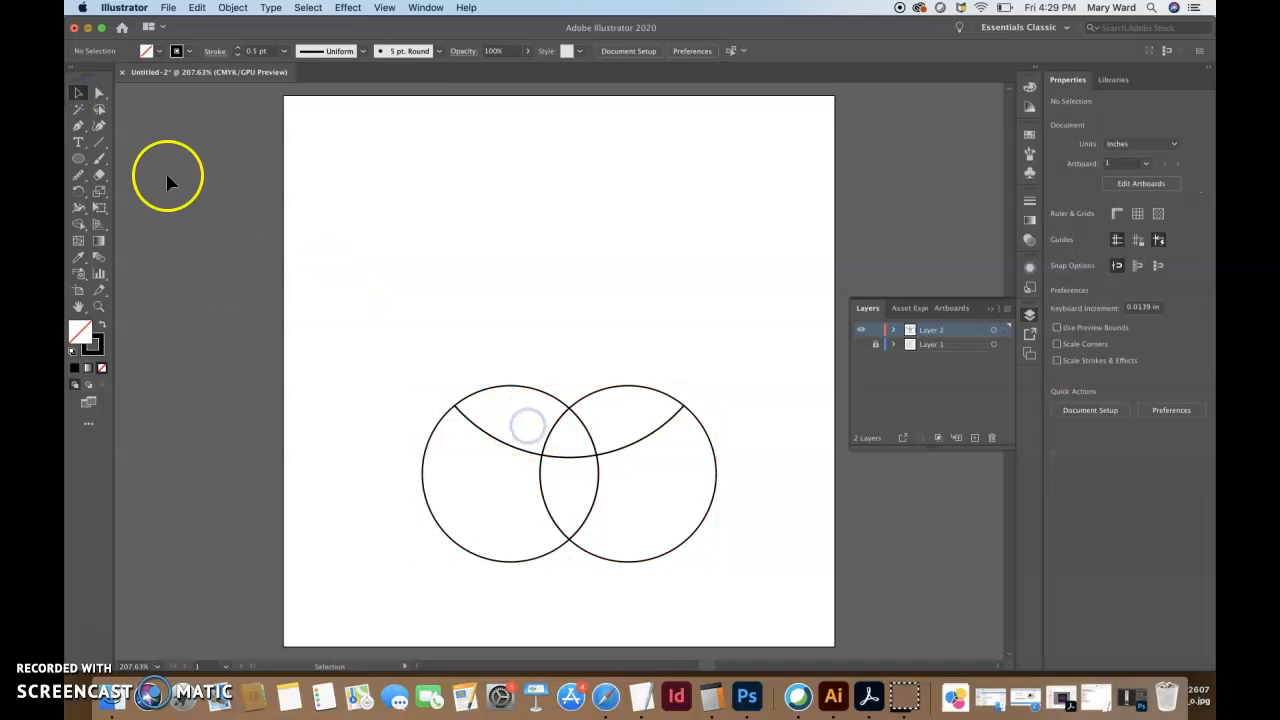
Examine the outlines and anchor points of the divided mask pieces with the Direct Selection tool
{"action": "left_click", "coordinate": [97, 95]}
{"action": "left_click", "coordinate": [506, 411]}
{"action": "left_click", "coordinate": [546, 430]}
{"action": "left_click", "coordinate": [517, 346]}
{"action": "left_click", "coordinate": [500, 389]}
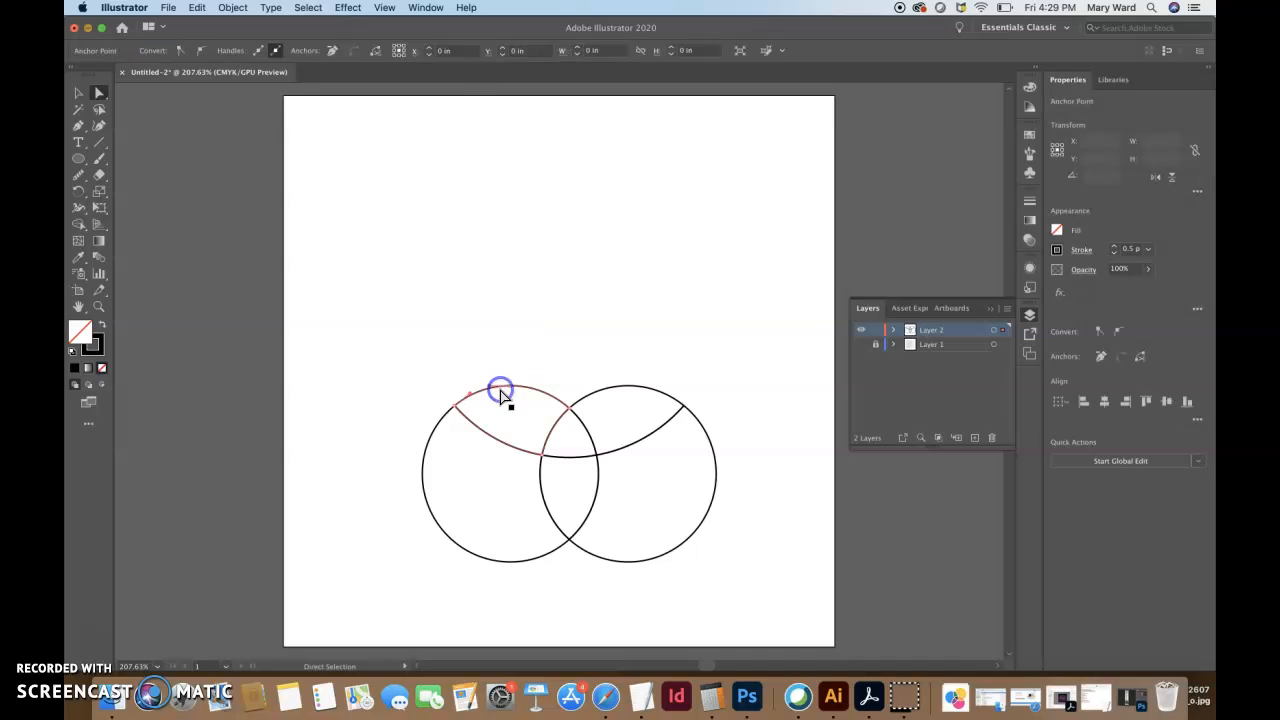
{"action": "left_click", "coordinate": [437, 429]}
{"action": "left_click", "coordinate": [597, 472]}
{"action": "left_click", "coordinate": [583, 459]}
{"action": "left_click", "coordinate": [580, 475]}
{"action": "left_click", "coordinate": [577, 523]}
{"action": "left_click", "coordinate": [566, 534]}
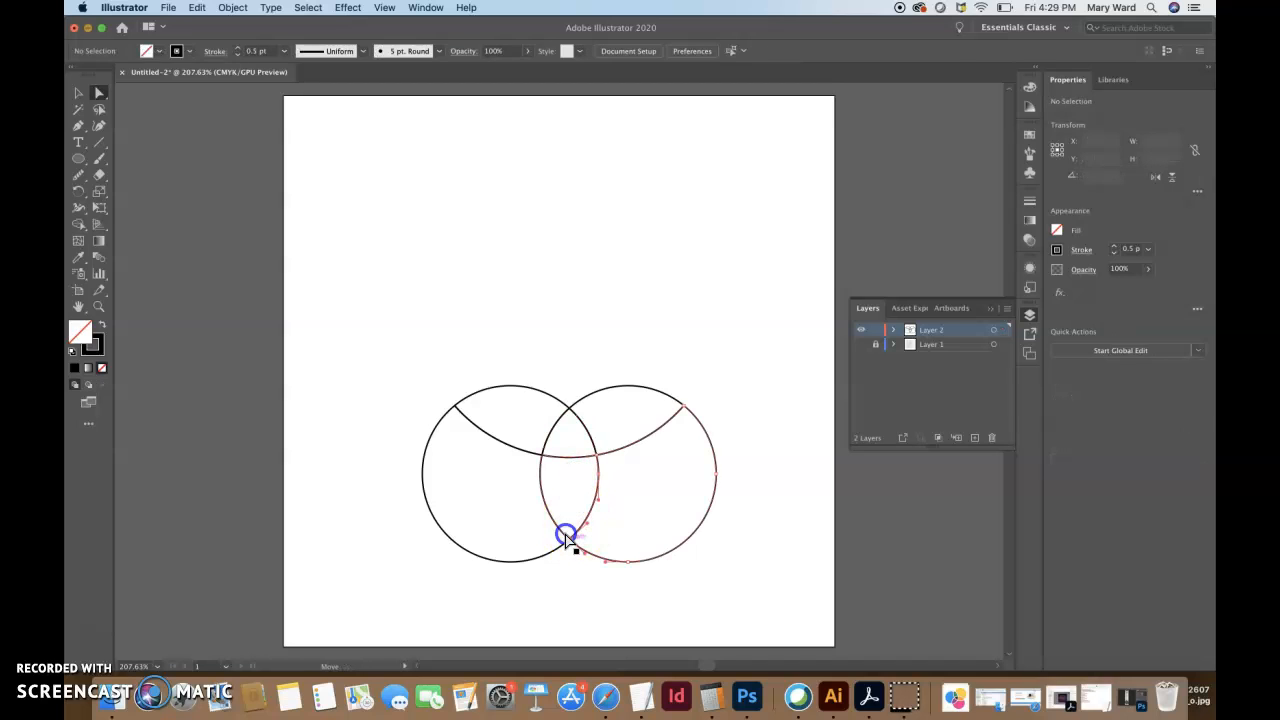
{"action": "left_click", "coordinate": [551, 520]}
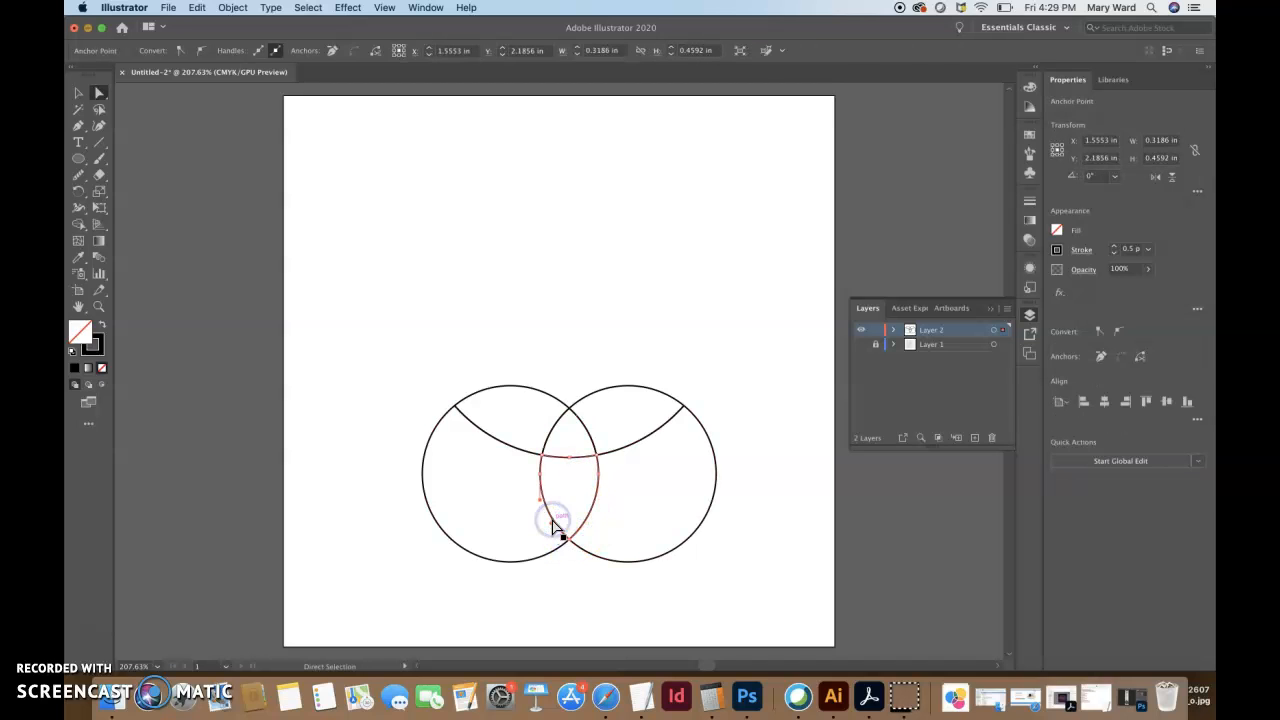
{"action": "left_click", "coordinate": [609, 418]}
{"action": "left_click", "coordinate": [592, 394]}
{"action": "left_click", "coordinate": [641, 349]}
{"action": "left_click", "coordinate": [660, 352]}
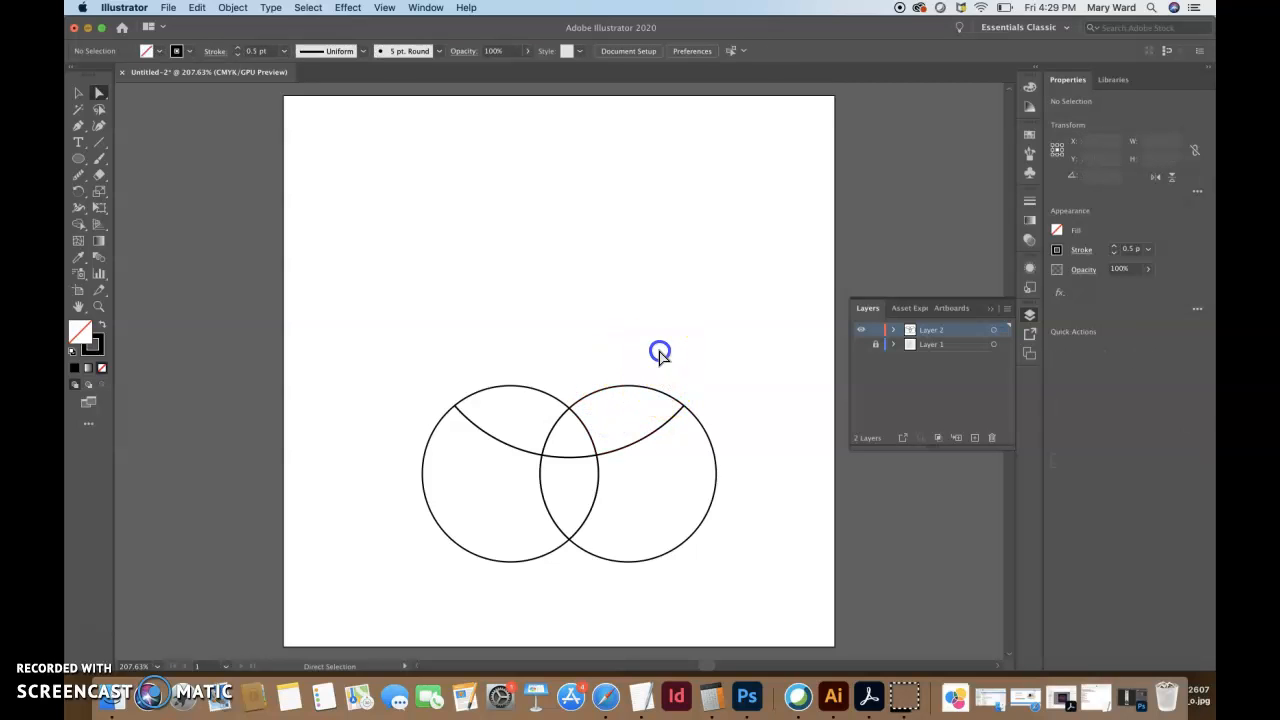
{"action": "left_click", "coordinate": [77, 95]}
{"action": "left_click", "coordinate": [374, 283]}
{"action": "left_click", "coordinate": [351, 327]}
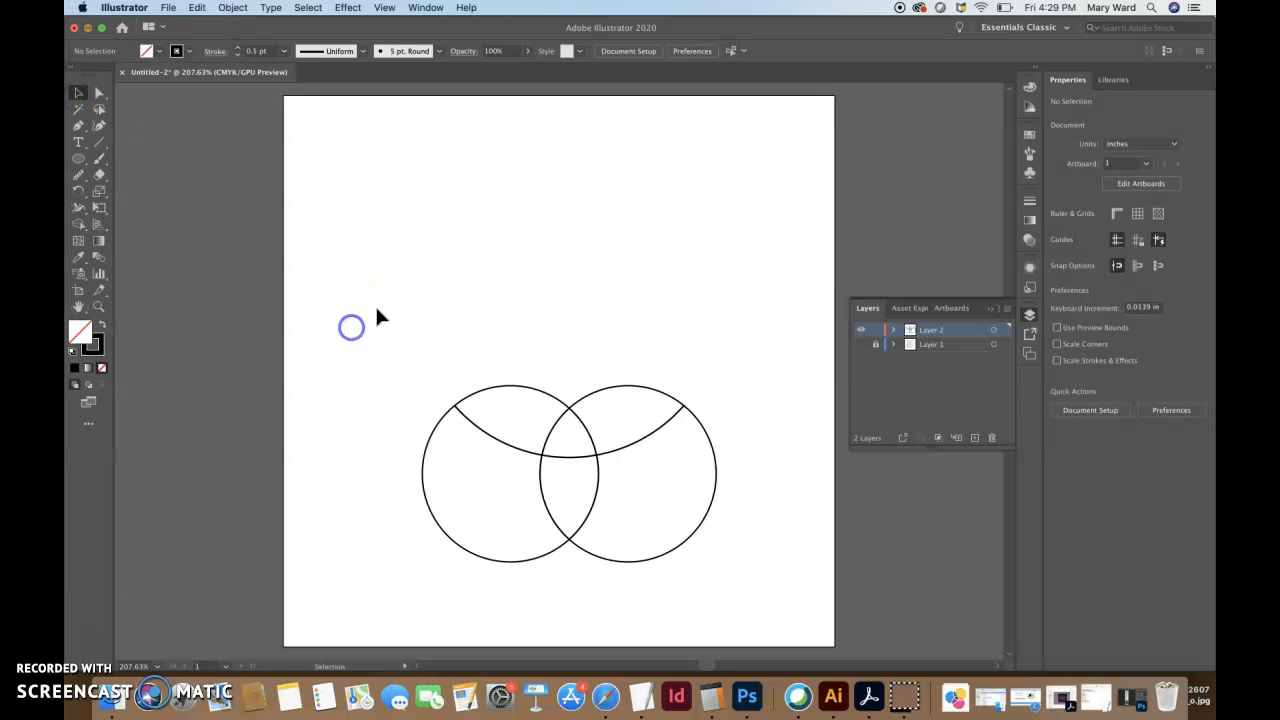
Show the sketch layer and move all the mask pieces up onto the sketched circles
{"action": "left_click", "coordinate": [861, 344]}
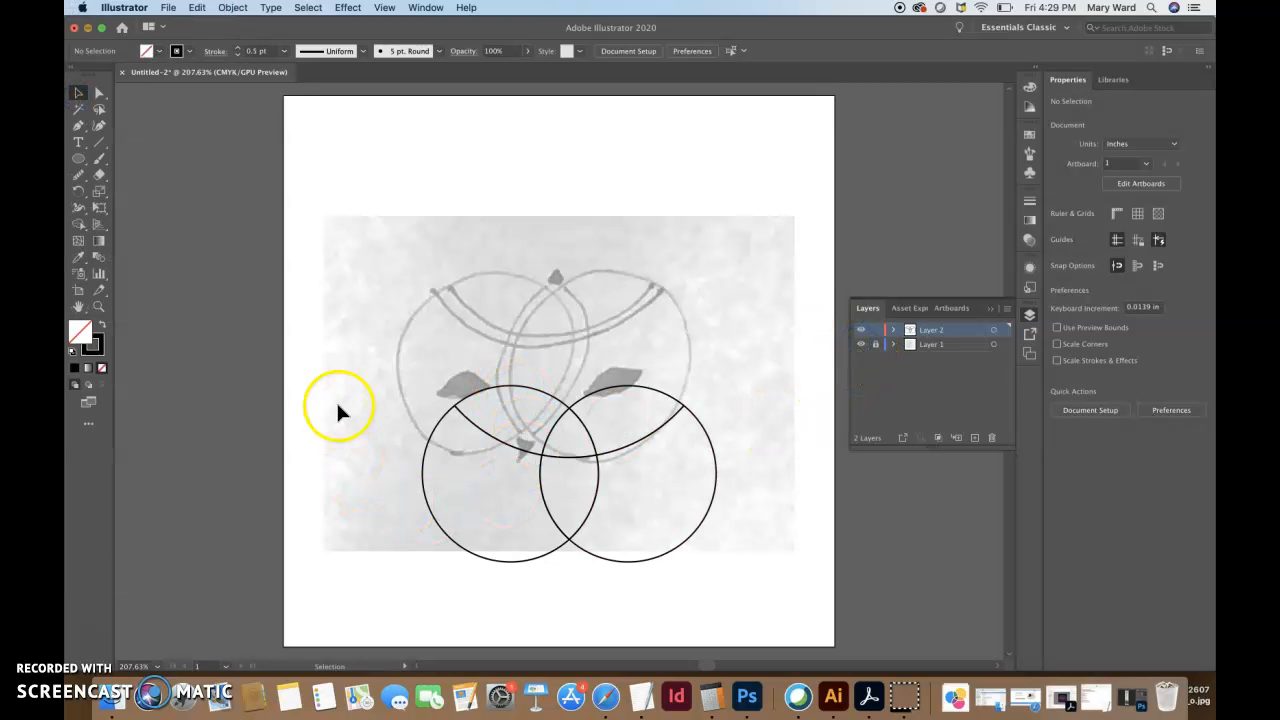
{"action": "left_click_drag", "start_coordinate": [364, 386], "coordinate": [756, 563]}
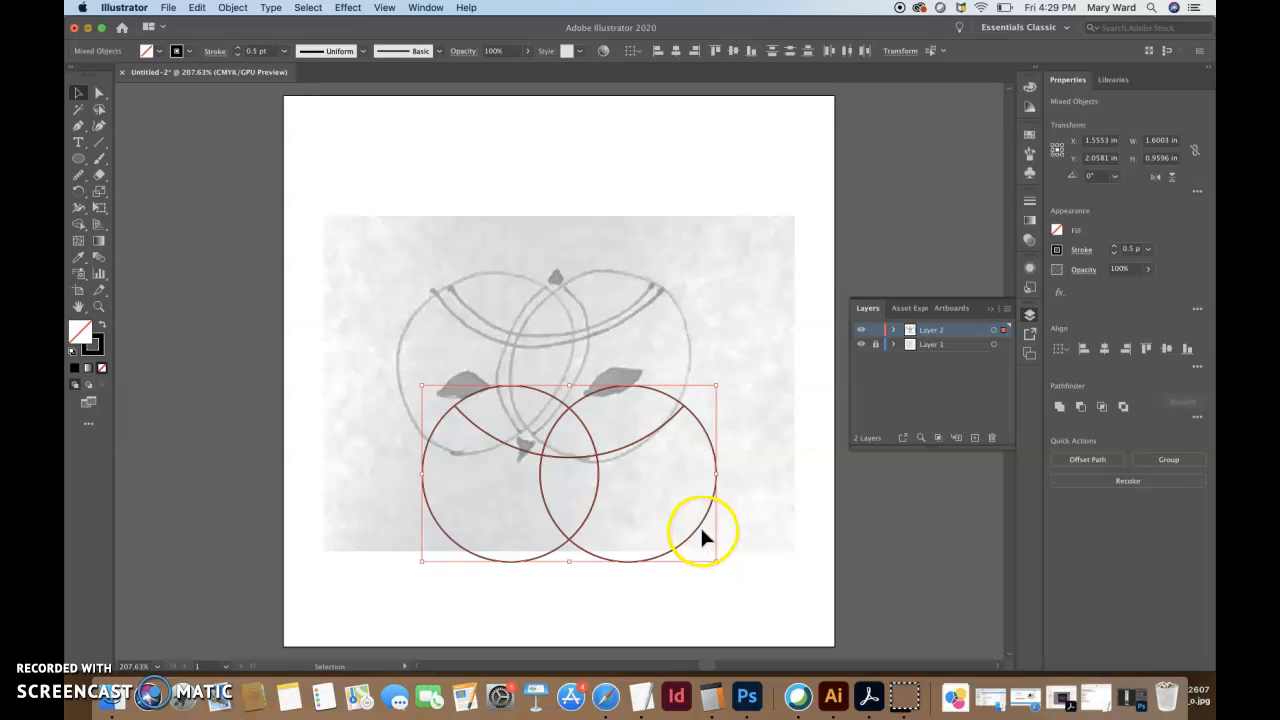
{"action": "left_click_drag", "start_coordinate": [700, 530], "coordinate": [675, 410]}
{"action": "left_click", "coordinate": [767, 463]}
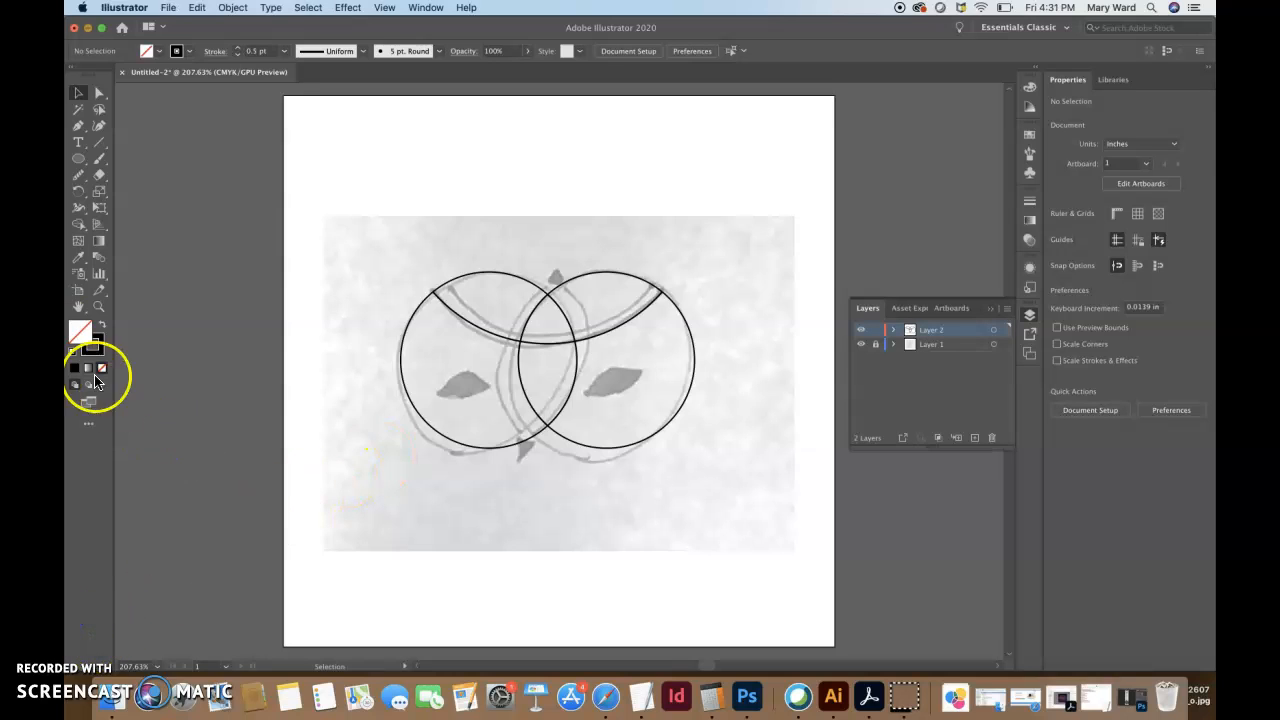
Draw a triangle about 0.88 in wide and 0.77 in high with the Polygon tool, beside the artboard's upper left corner
{"action": "left_click_drag", "start_coordinate": [79, 167], "coordinate": [272, 216]}
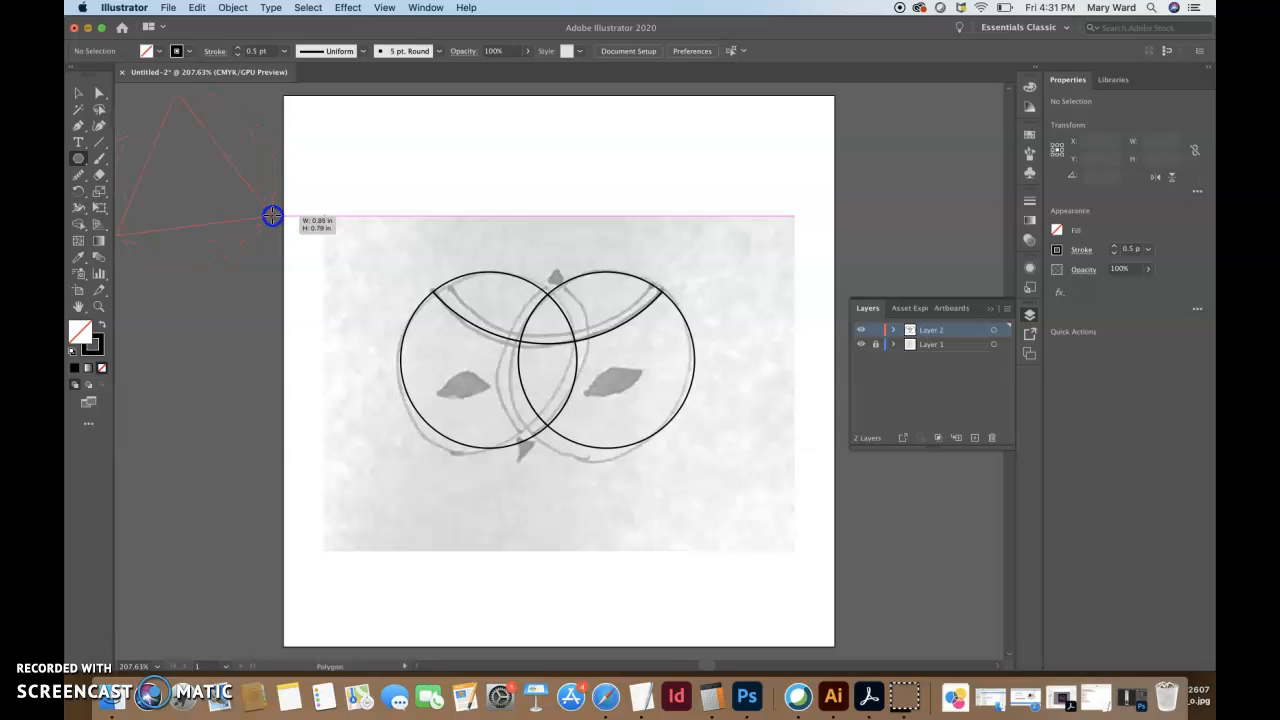
{"action": "left_click_drag", "start_coordinate": [272, 216], "coordinate": [266, 229]}
{"action": "left_click", "coordinate": [80, 97]}
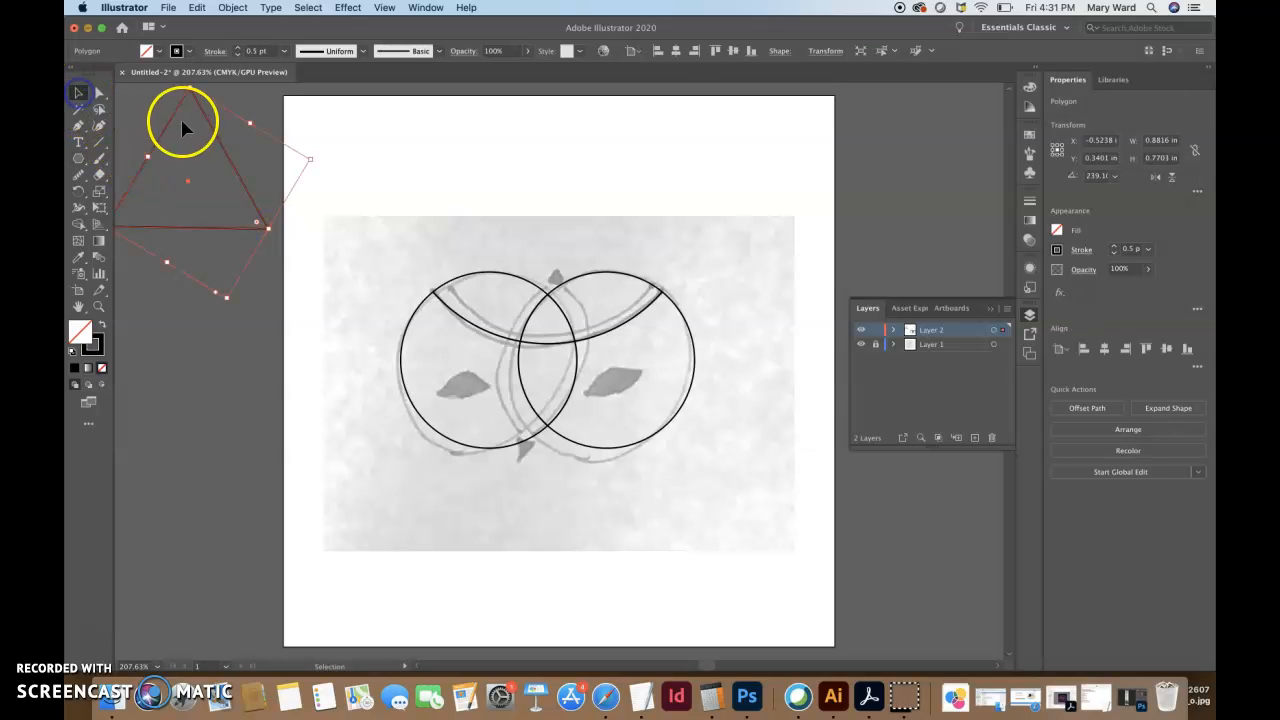
Move the triangle onto the overlapping circles with its apex over the sketch's upper point, centered at about X 1.43 in, Y 1.26 in
{"action": "left_click_drag", "start_coordinate": [174, 122], "coordinate": [547, 265]}
{"action": "left_click", "coordinate": [562, 132]}
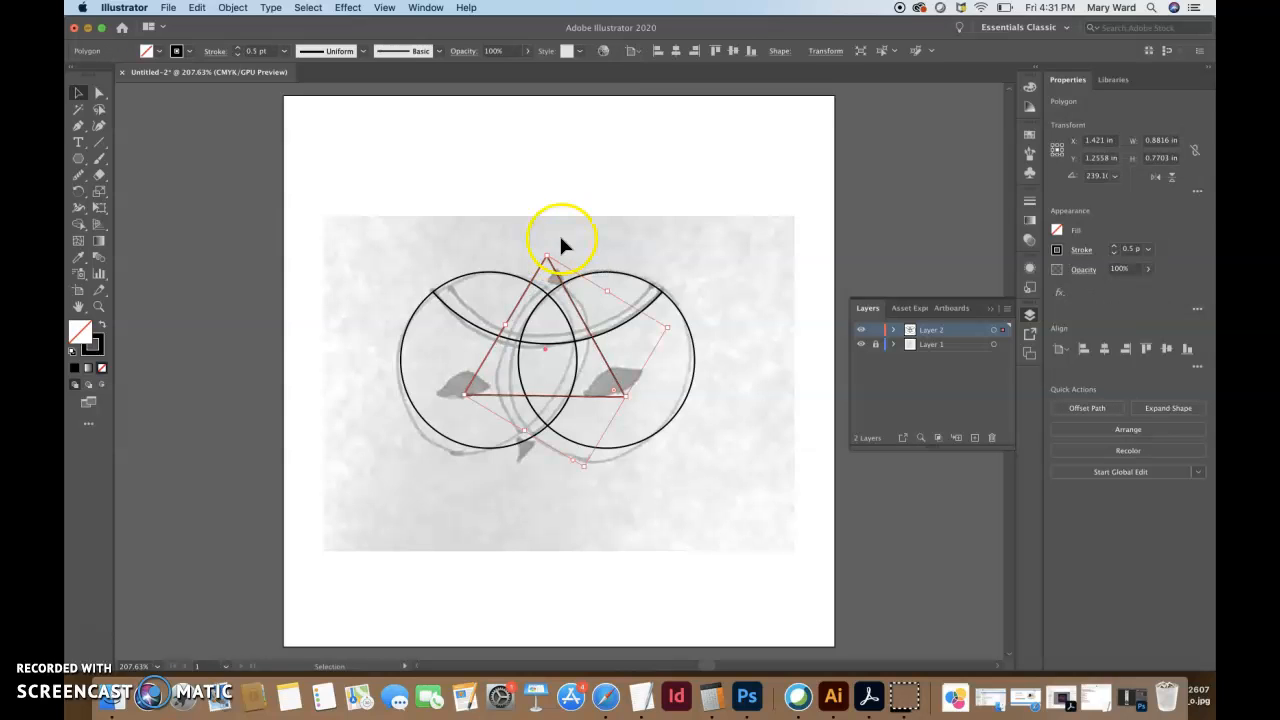
{"action": "left_click", "coordinate": [571, 184]}
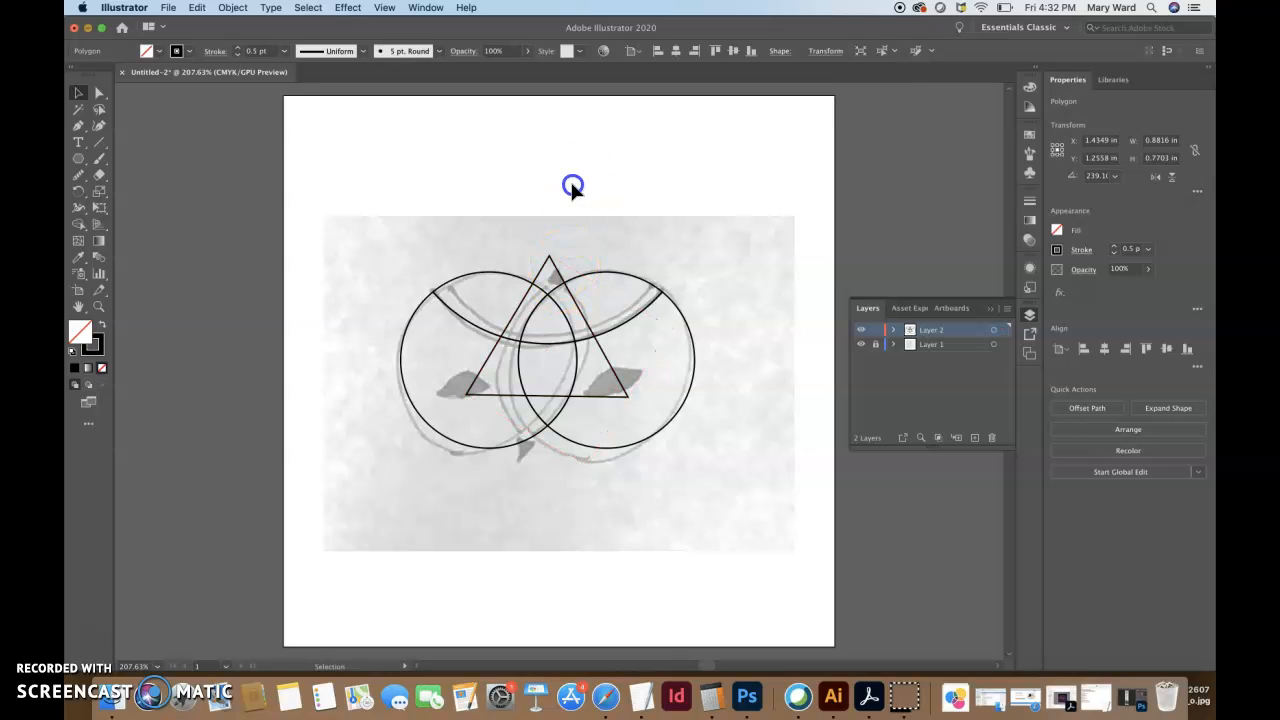
{"action": "left_click", "coordinate": [558, 270]}
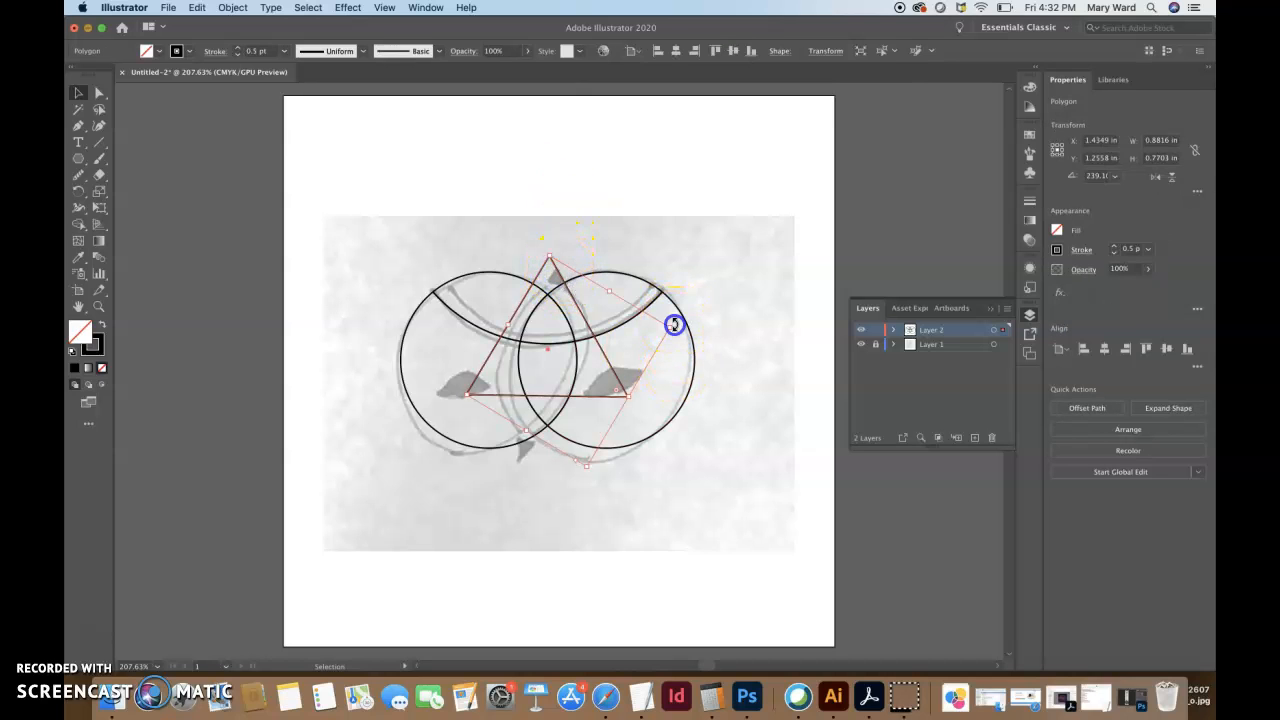
Rotate the triangle to 240° to level its base, and adjust its position to about X 1.44 in, Y 1.25 in
{"action": "left_click_drag", "start_coordinate": [674, 324], "coordinate": [672, 331]}
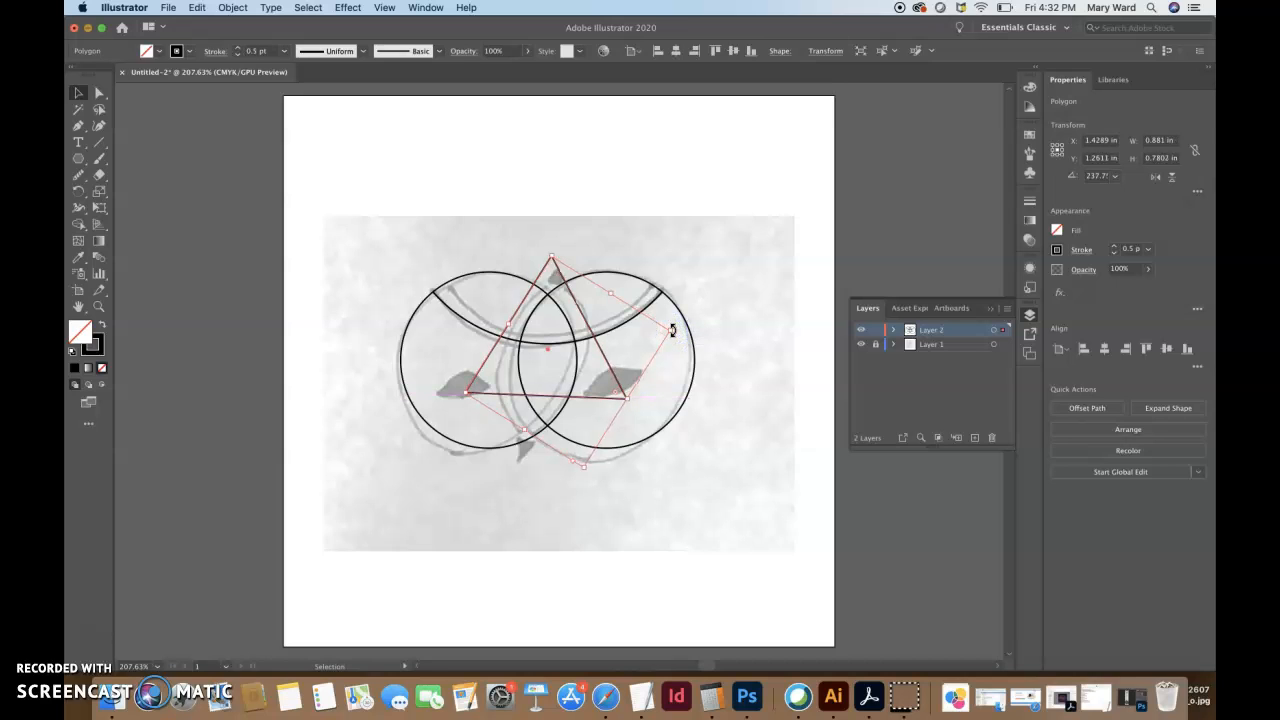
{"action": "left_click_drag", "start_coordinate": [672, 330], "coordinate": [676, 330]}
{"action": "left_click_drag", "start_coordinate": [550, 248], "coordinate": [550, 250]}
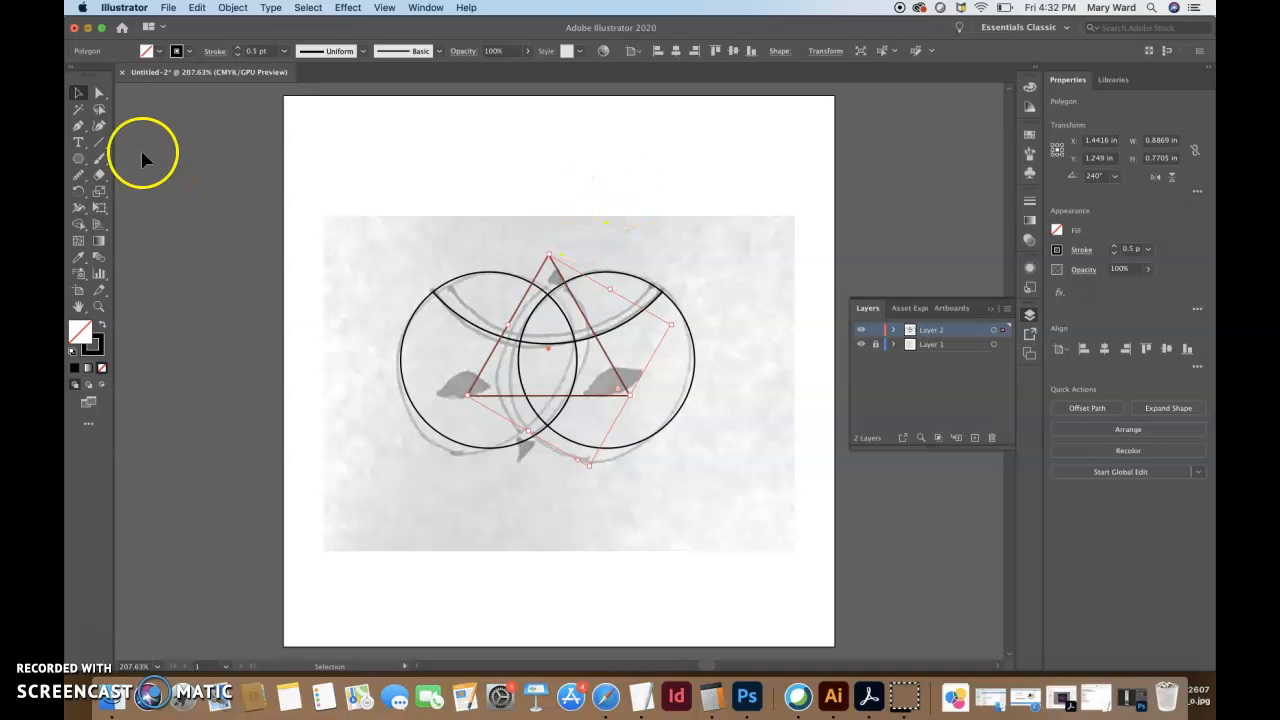
Draw a rectangle about 0.84 in wide and 0.16 in high beneath the triangle and lower the triangle's base onto its upper edge
{"action": "left_click", "coordinate": [165, 162]}
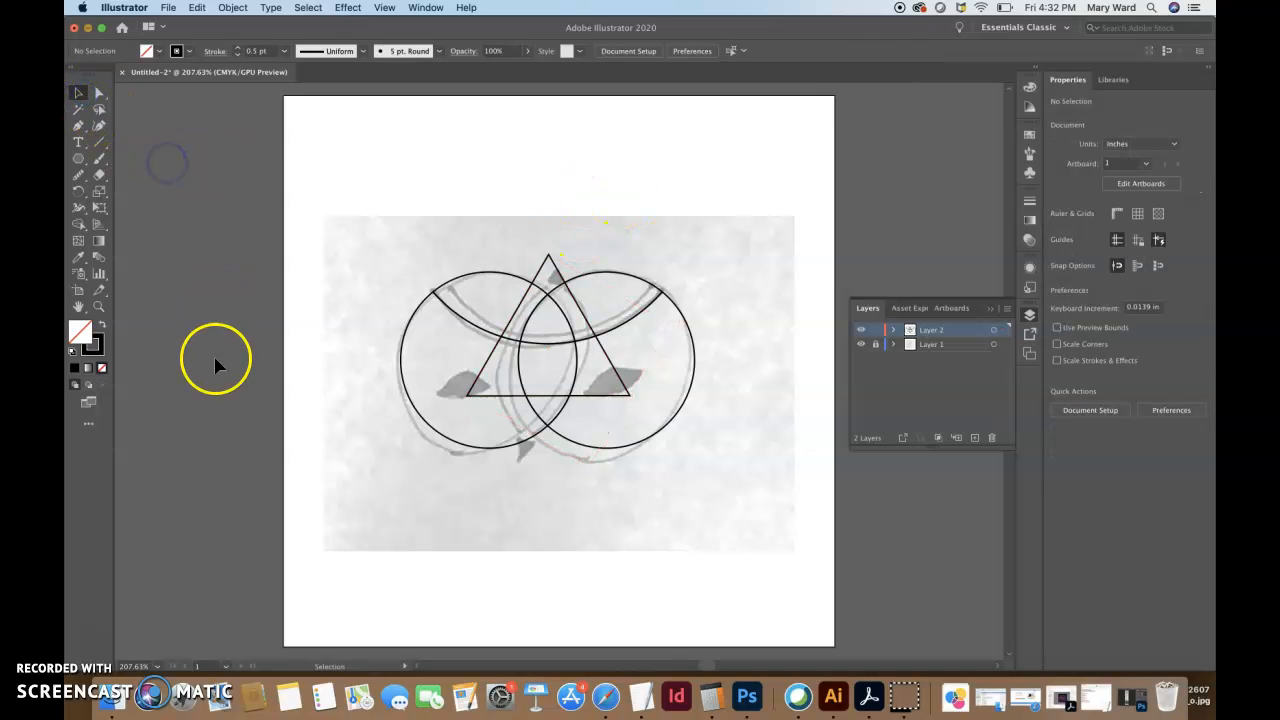
{"action": "left_click", "coordinate": [545, 265]}
{"action": "left_click", "coordinate": [442, 172]}
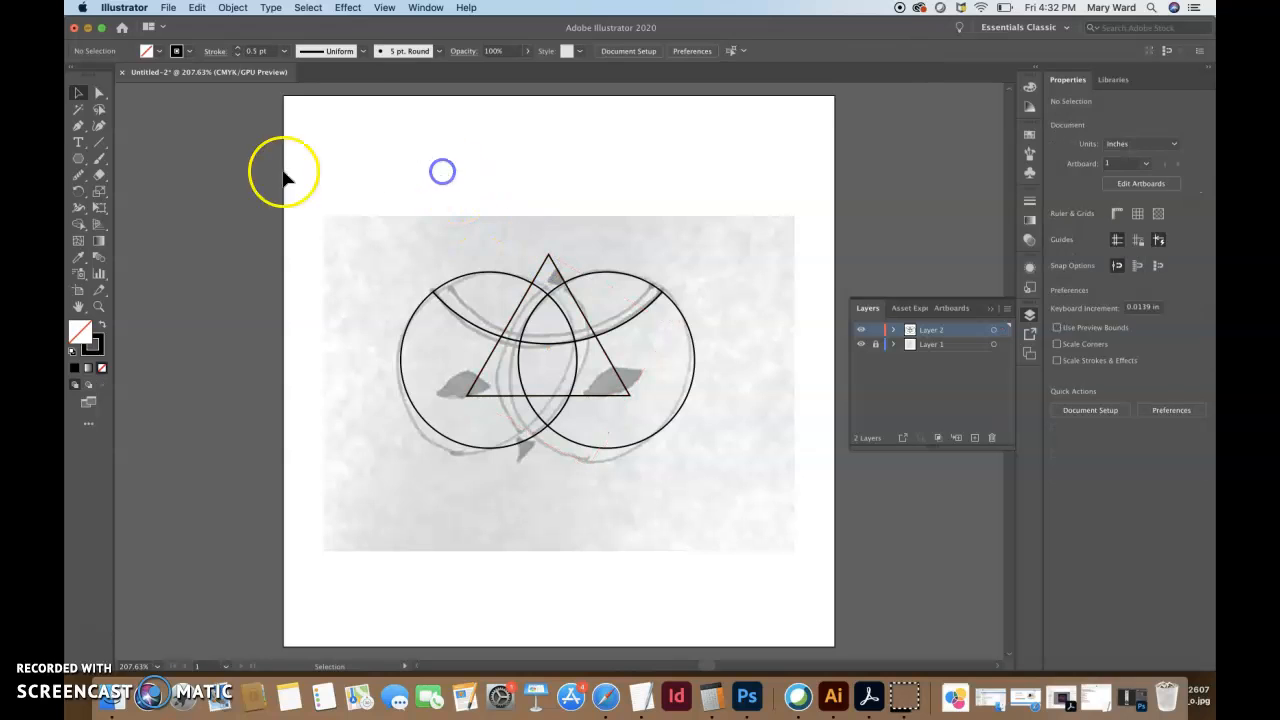
{"action": "left_click_drag", "start_coordinate": [78, 158], "coordinate": [128, 163]}
{"action": "left_click_drag", "start_coordinate": [480, 403], "coordinate": [637, 431]}
{"action": "left_click", "coordinate": [77, 94]}
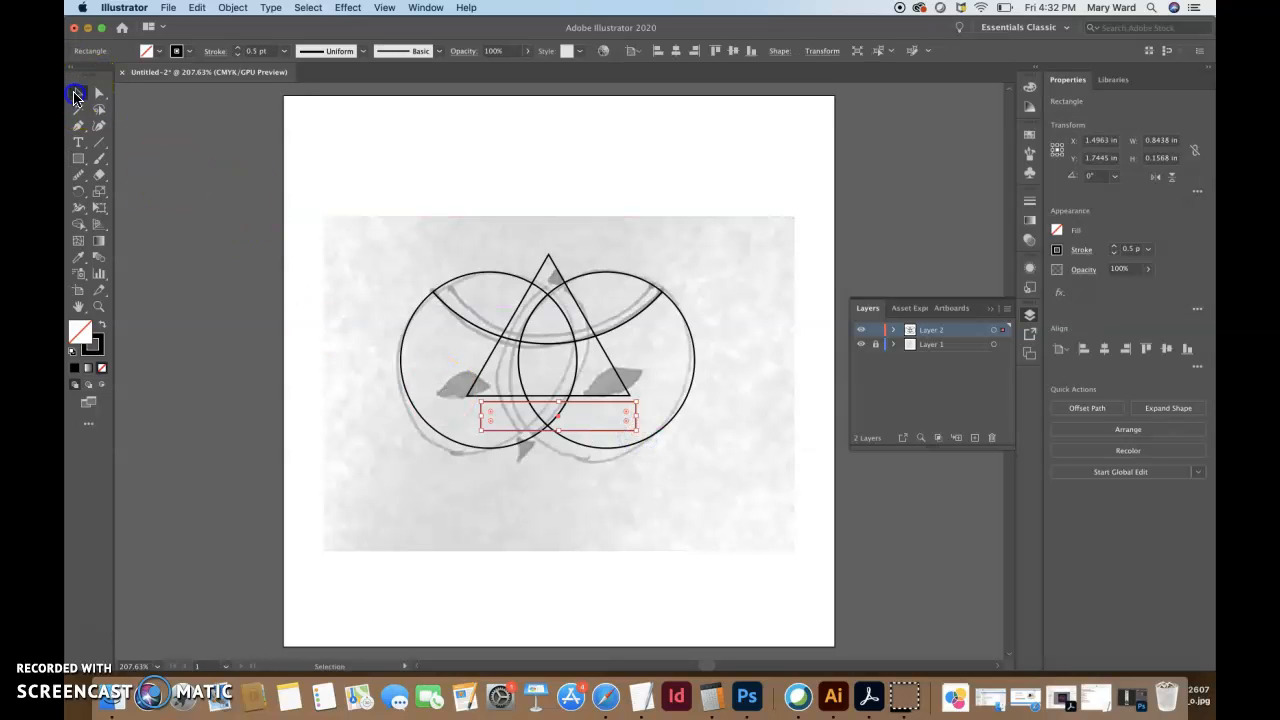
{"action": "left_click", "coordinate": [530, 422]}
{"action": "left_click_drag", "start_coordinate": [515, 402], "coordinate": [516, 406]}
{"action": "left_click", "coordinate": [623, 431]}
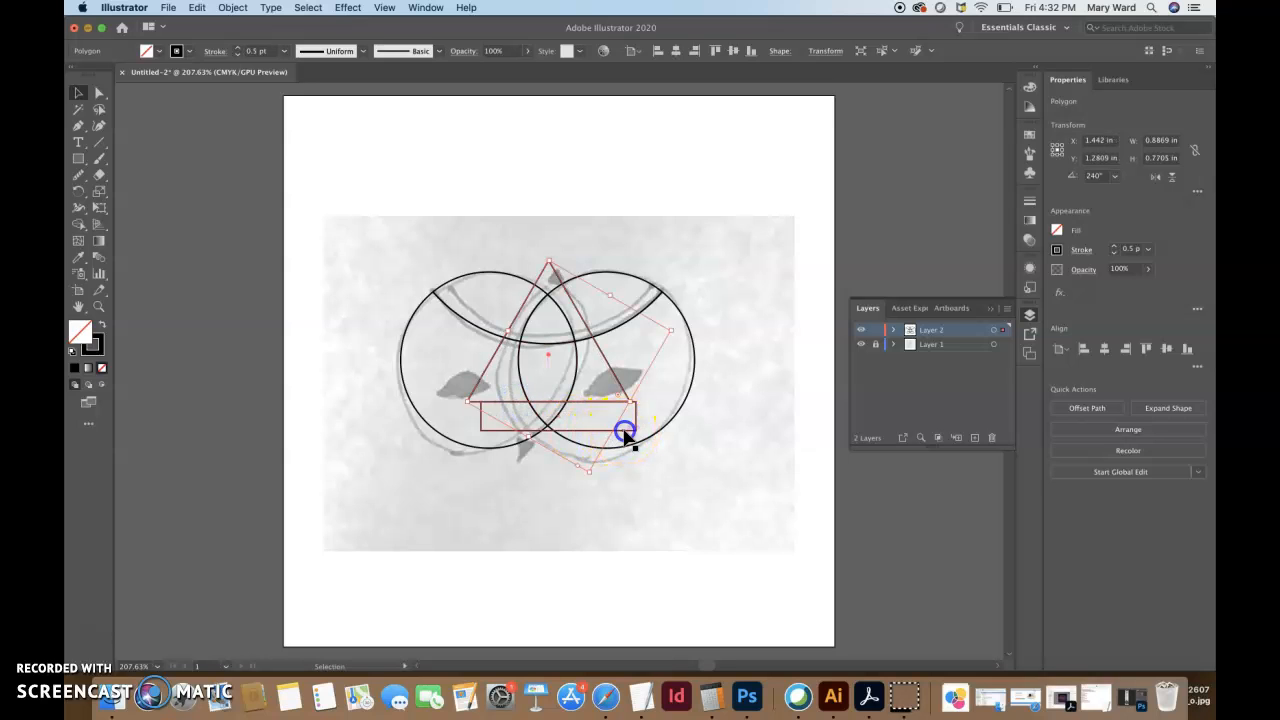
{"action": "left_click", "coordinate": [643, 593]}
Move the triangle to about X 1.44 in, Y 1.26 in, centered over the circles' overlap, and hide the sketch layer
{"action": "left_click_drag", "start_coordinate": [557, 280], "coordinate": [557, 278]}
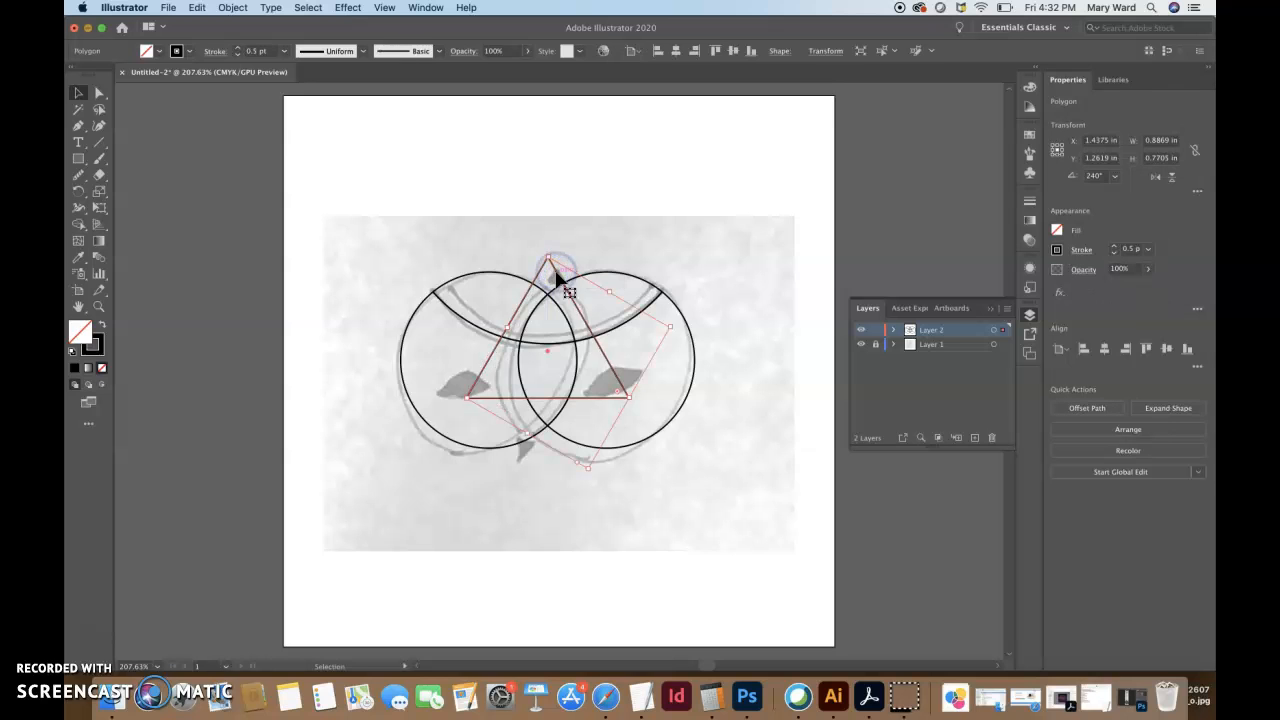
{"action": "left_click", "coordinate": [565, 198]}
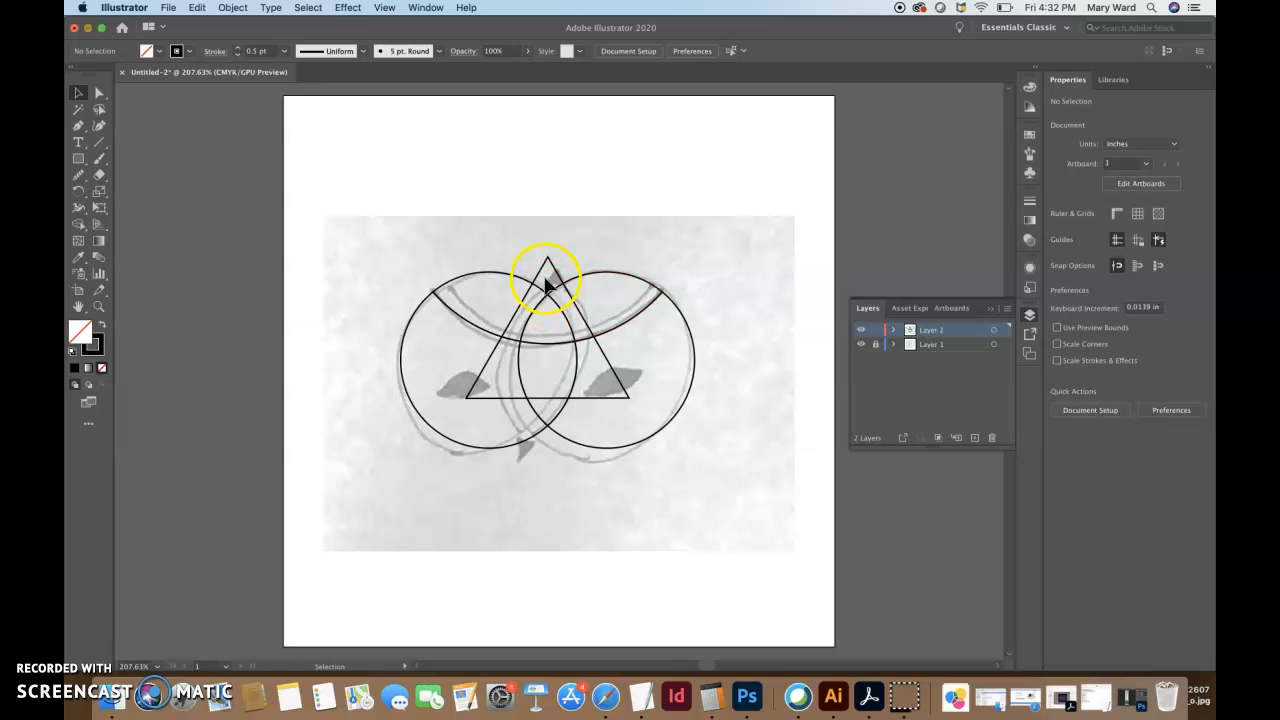
{"action": "left_click", "coordinate": [597, 199]}
{"action": "left_click", "coordinate": [862, 344]}
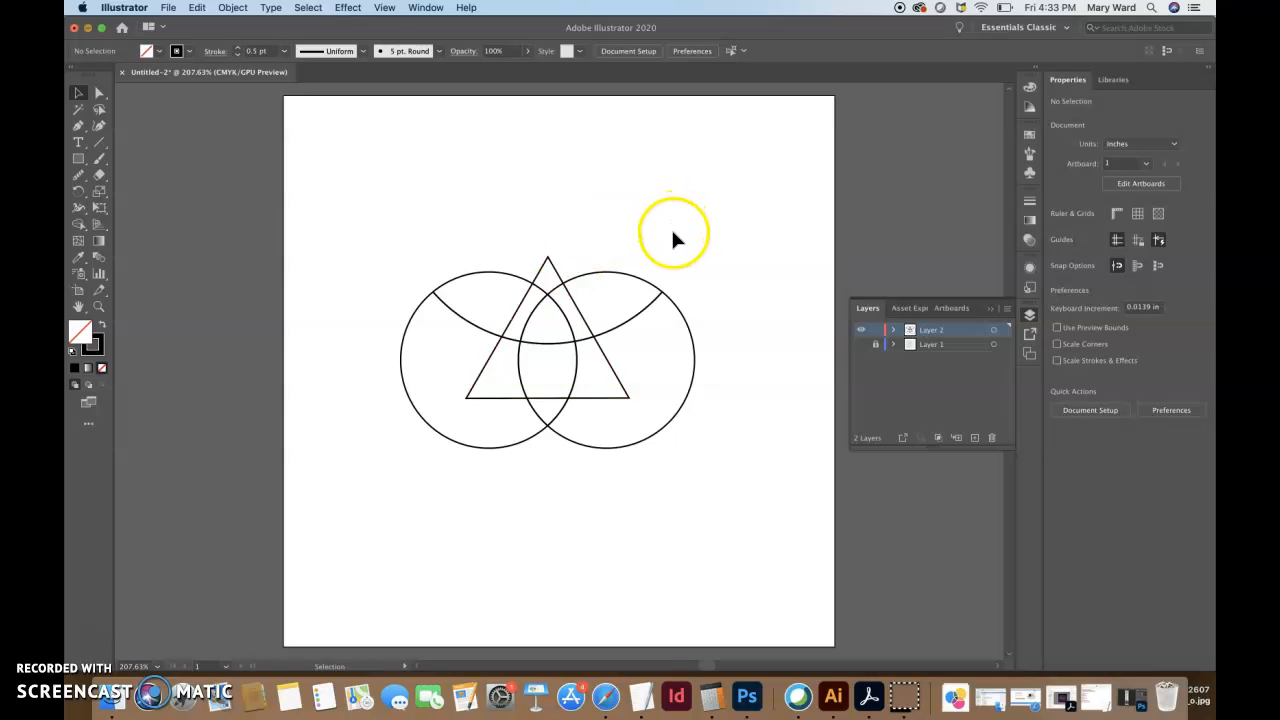
Enlarge the triangle to about 1.15 in wide and 1.21 in high at 0° rotation, with its base level and its apex above the circles' overlap
{"action": "left_click", "coordinate": [628, 398]}
{"action": "left_click_drag", "start_coordinate": [630, 400], "coordinate": [667, 423]}
{"action": "left_click_drag", "start_coordinate": [469, 398], "coordinate": [413, 422]}
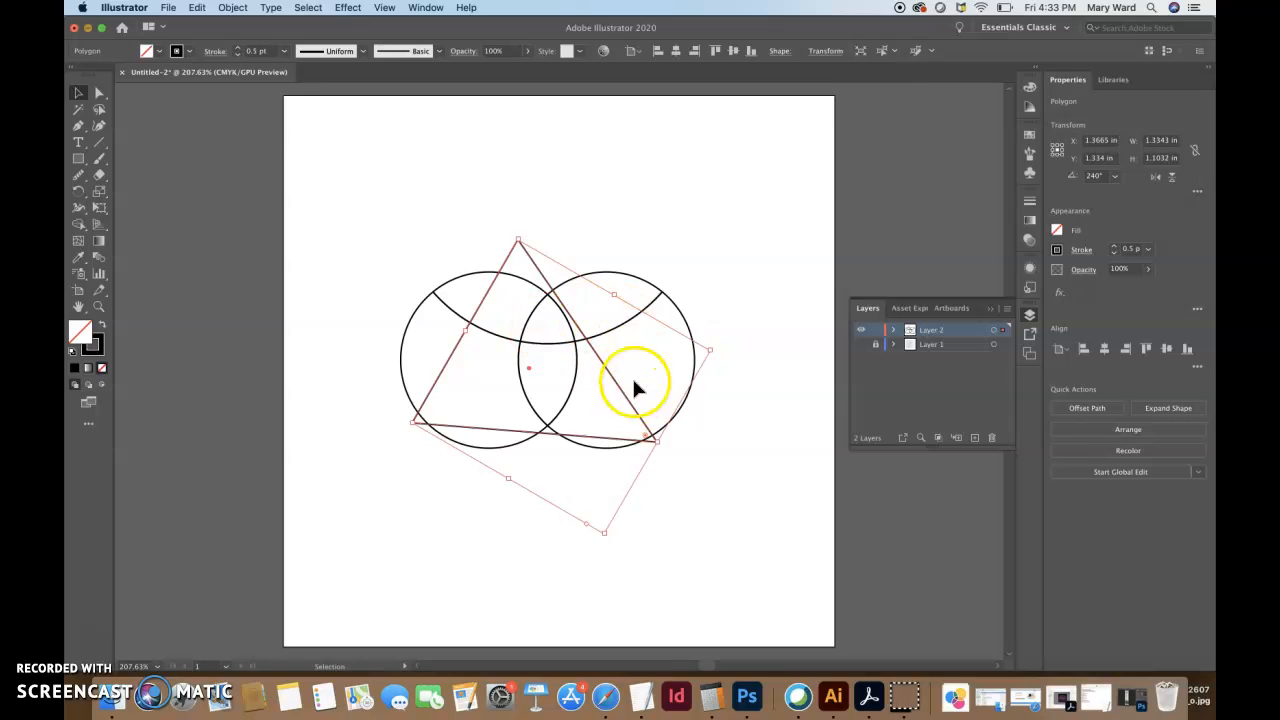
{"action": "left_click_drag", "start_coordinate": [717, 347], "coordinate": [421, 216]}
{"action": "left_click_drag", "start_coordinate": [609, 397], "coordinate": [629, 398]}
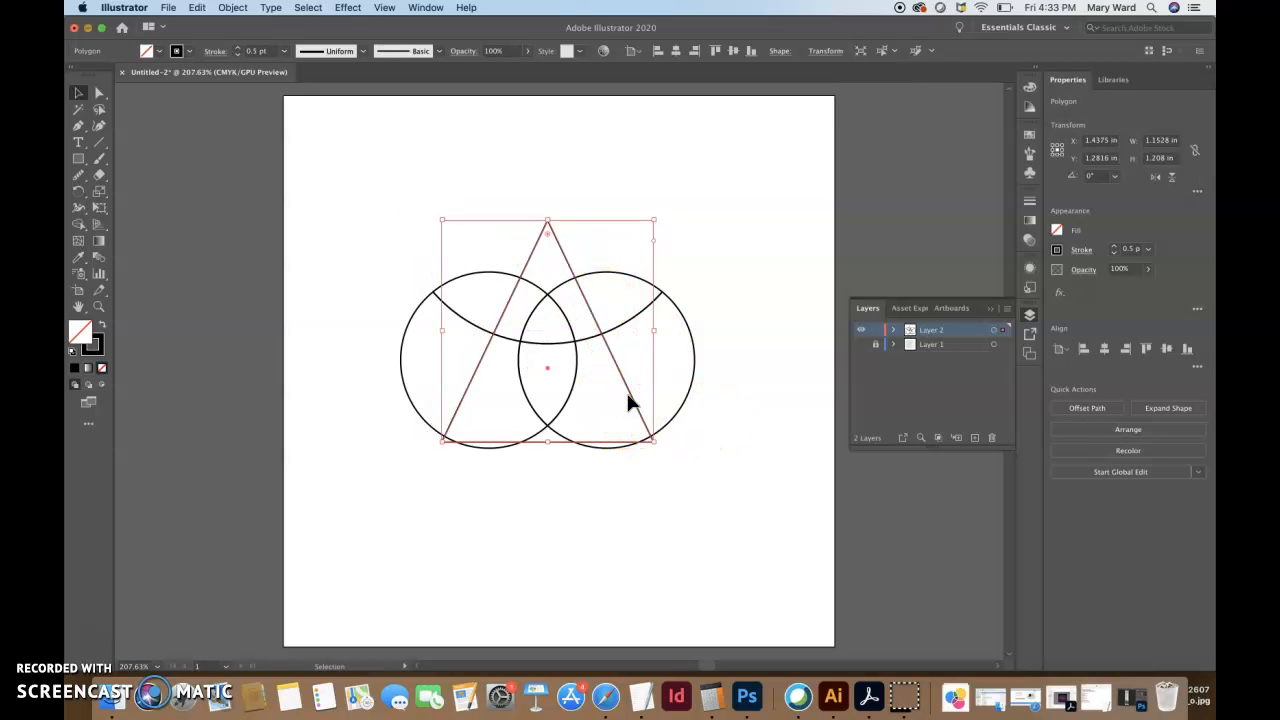
Lower the enlarged triangle in small increments to about X 1.44 in, Y 1.39 in, so its base sits just below both circles
{"action": "left_click", "coordinate": [571, 265]}
{"action": "left_click_drag", "start_coordinate": [571, 265], "coordinate": [569, 266]}
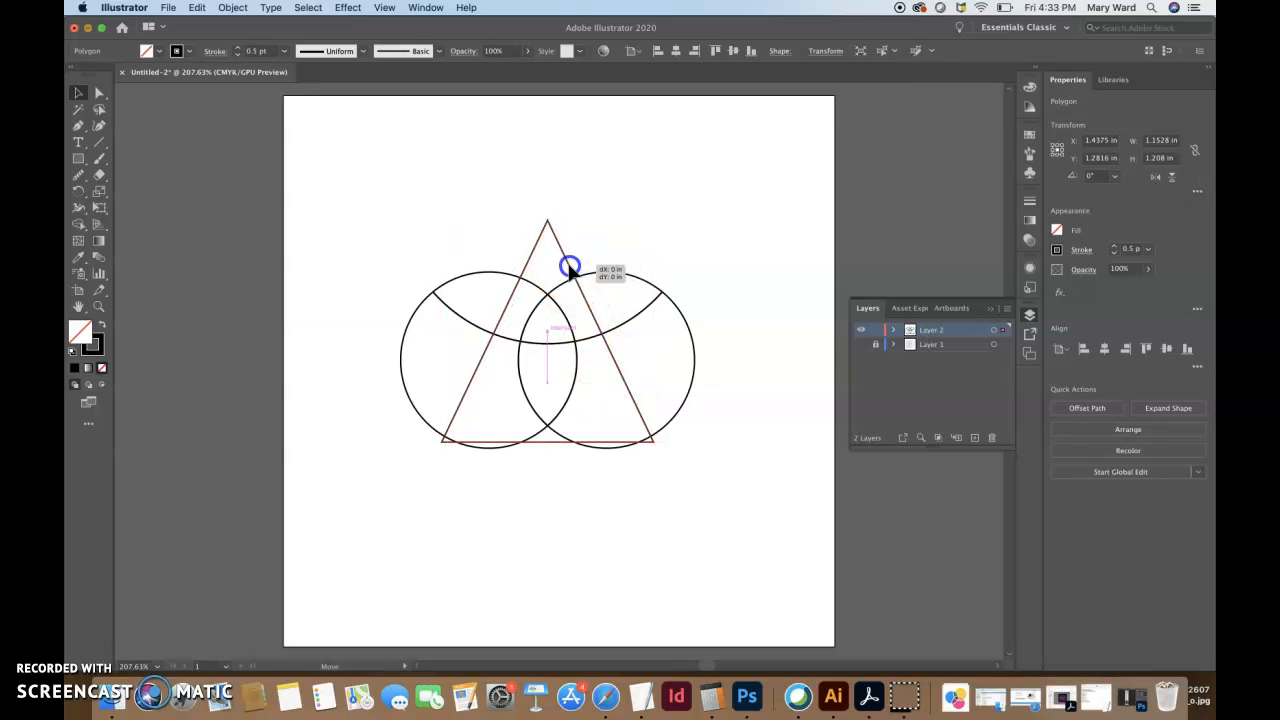
{"action": "left_click_drag", "start_coordinate": [569, 266], "coordinate": [567, 266]}
{"action": "left_click", "coordinate": [751, 265]}
{"action": "left_click", "coordinate": [582, 250]}
{"action": "left_click", "coordinate": [568, 263]}
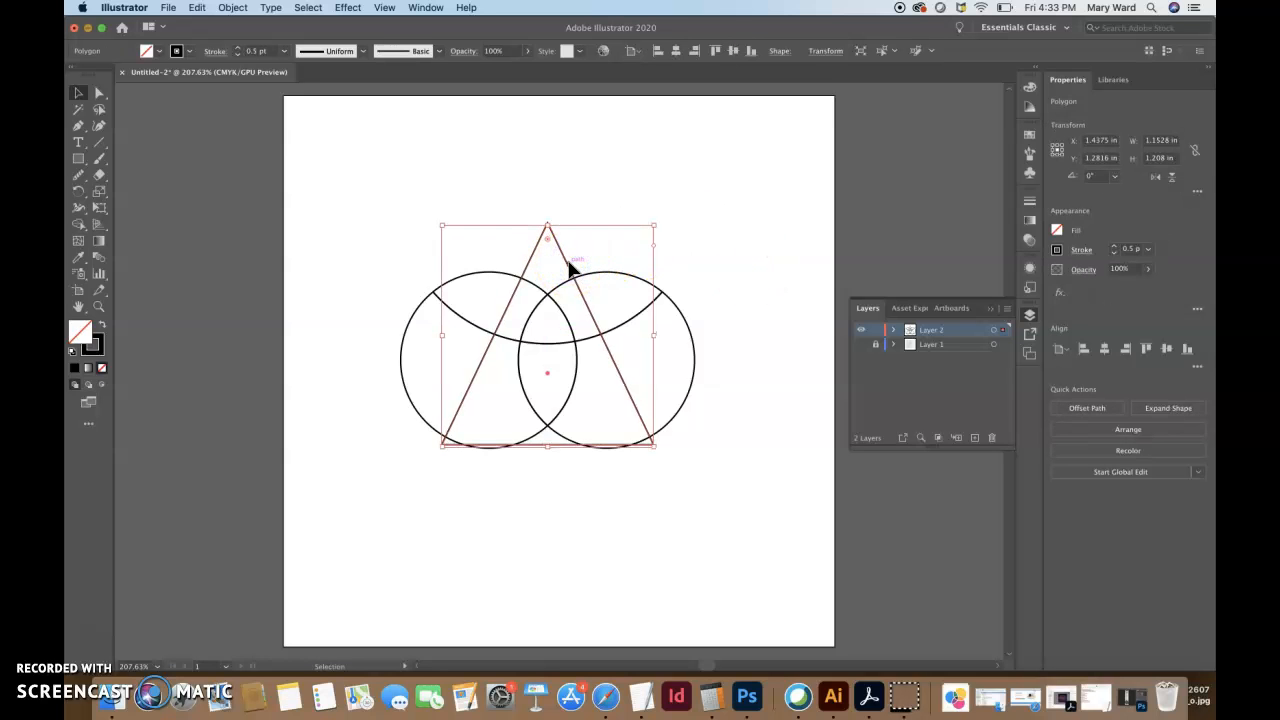
{"action": "key", "text": "Down"}
{"action": "key", "text": "Down"}
{"action": "key", "text": "Down"}
{"action": "key", "text": "Down"}
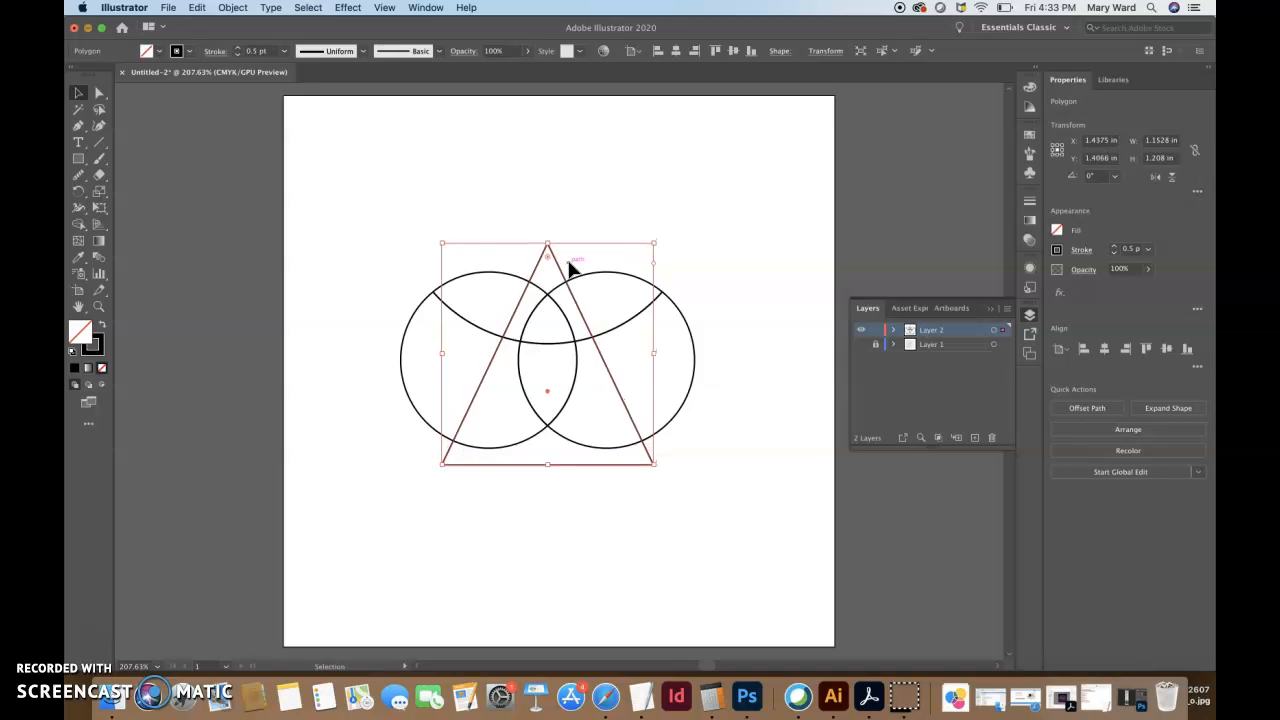
{"action": "key", "text": "Up"}
{"action": "left_click", "coordinate": [721, 249]}
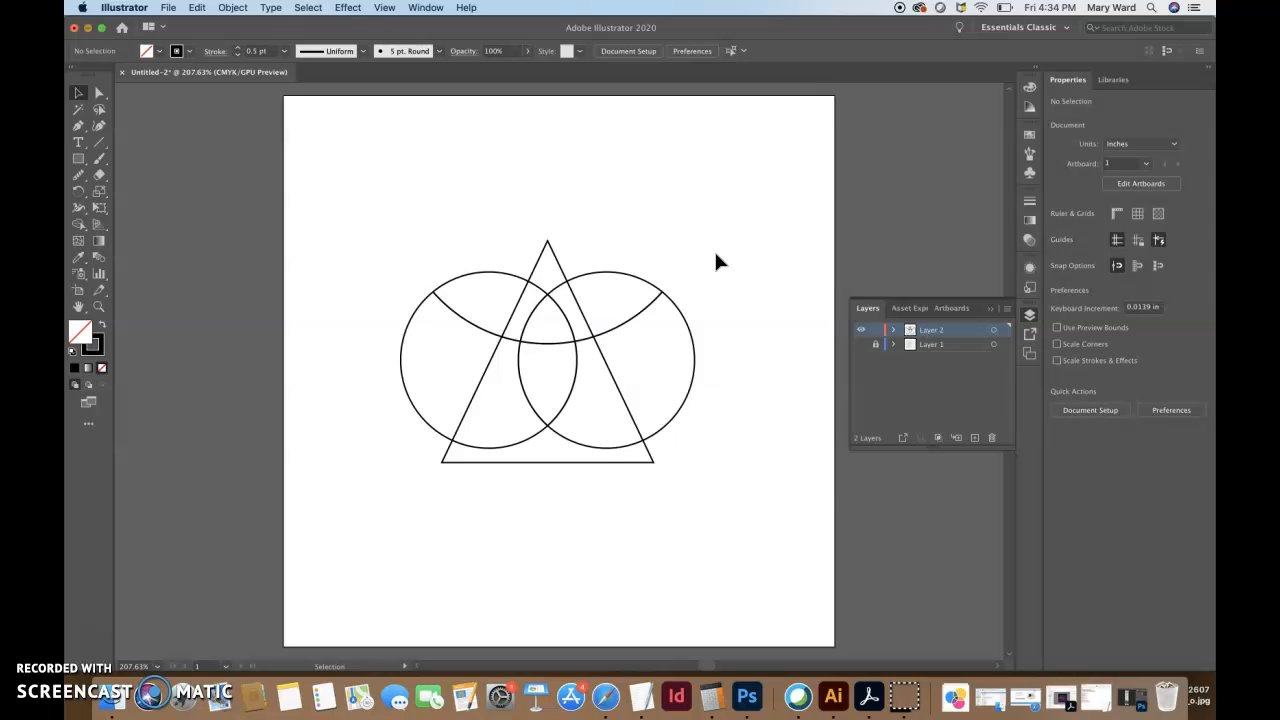
Compare the triangle with the sketch by showing Layer 1, and hide the layer again
{"action": "left_click", "coordinate": [862, 345]}
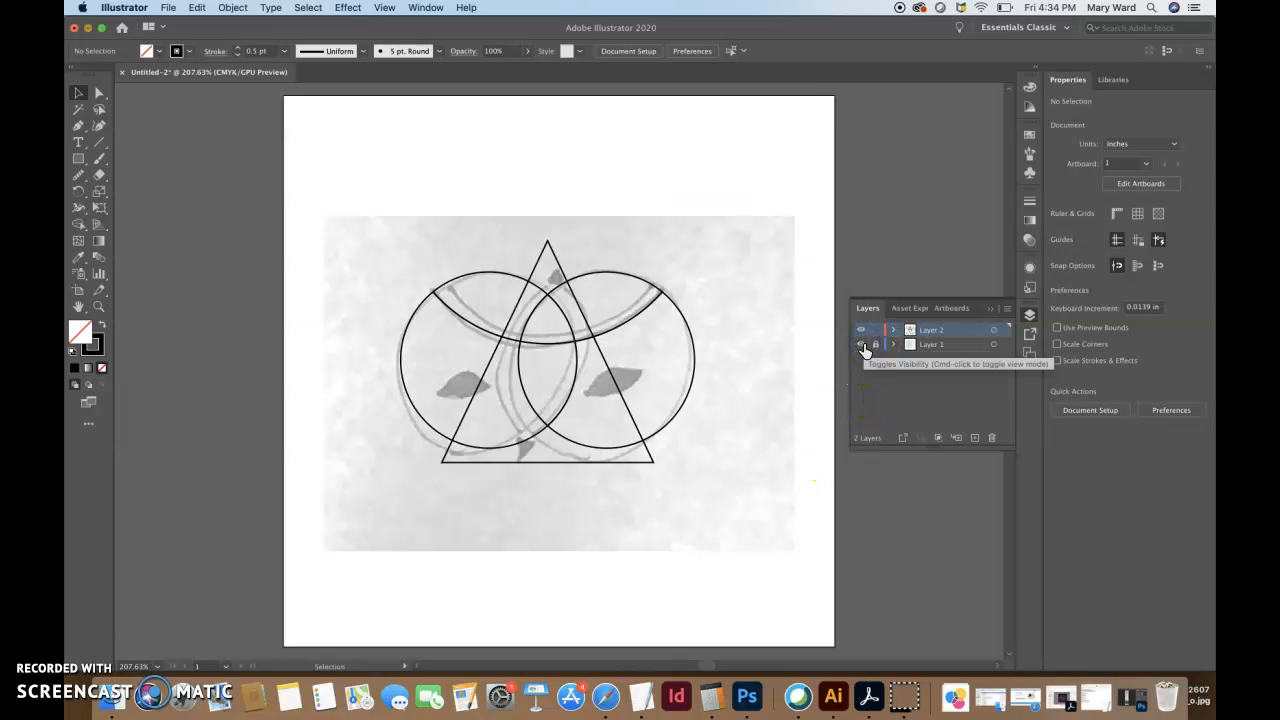
{"action": "left_click", "coordinate": [863, 345]}
{"action": "left_click", "coordinate": [863, 345]}
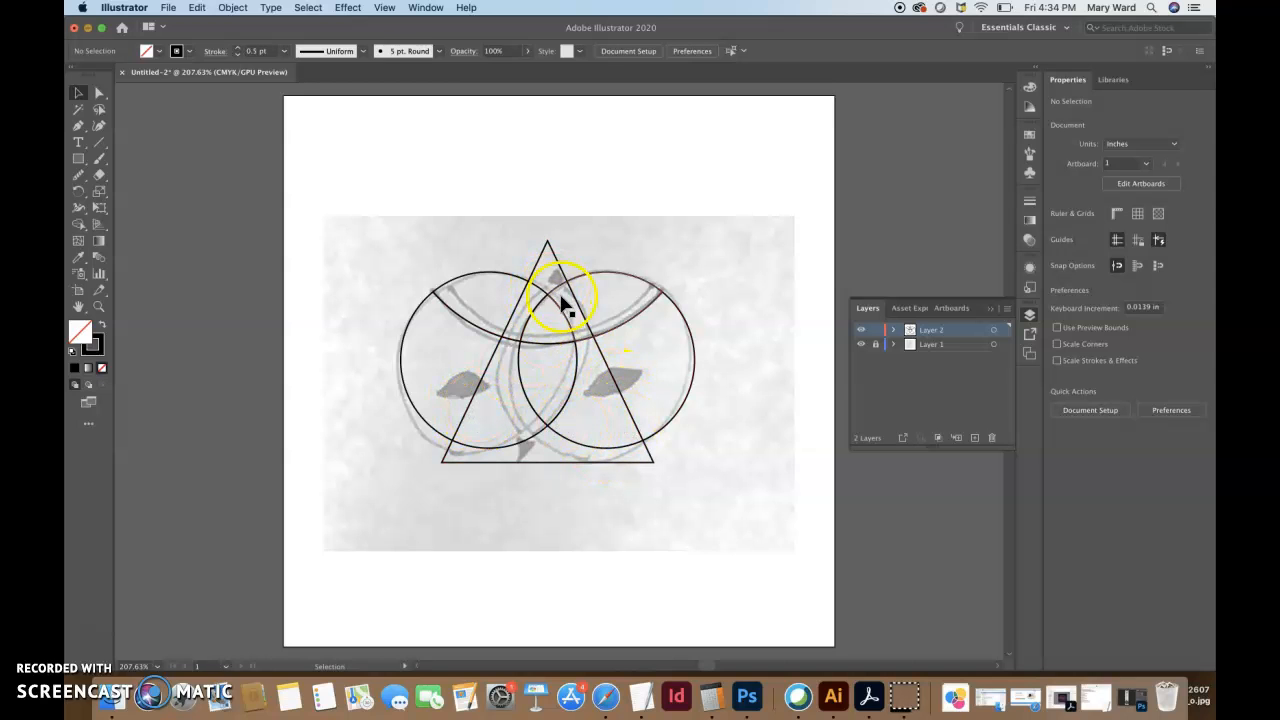
{"action": "left_click", "coordinate": [644, 462]}
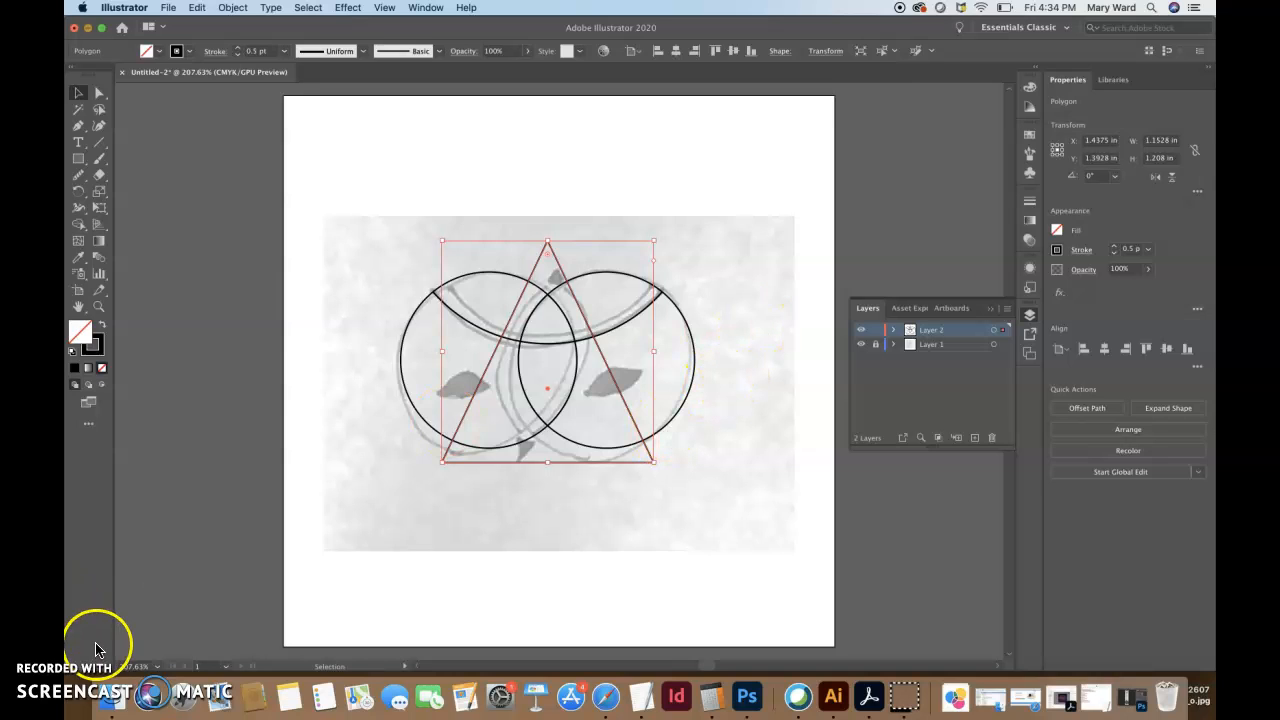
{"action": "left_click", "coordinate": [731, 318]}
{"action": "left_click", "coordinate": [860, 344]}
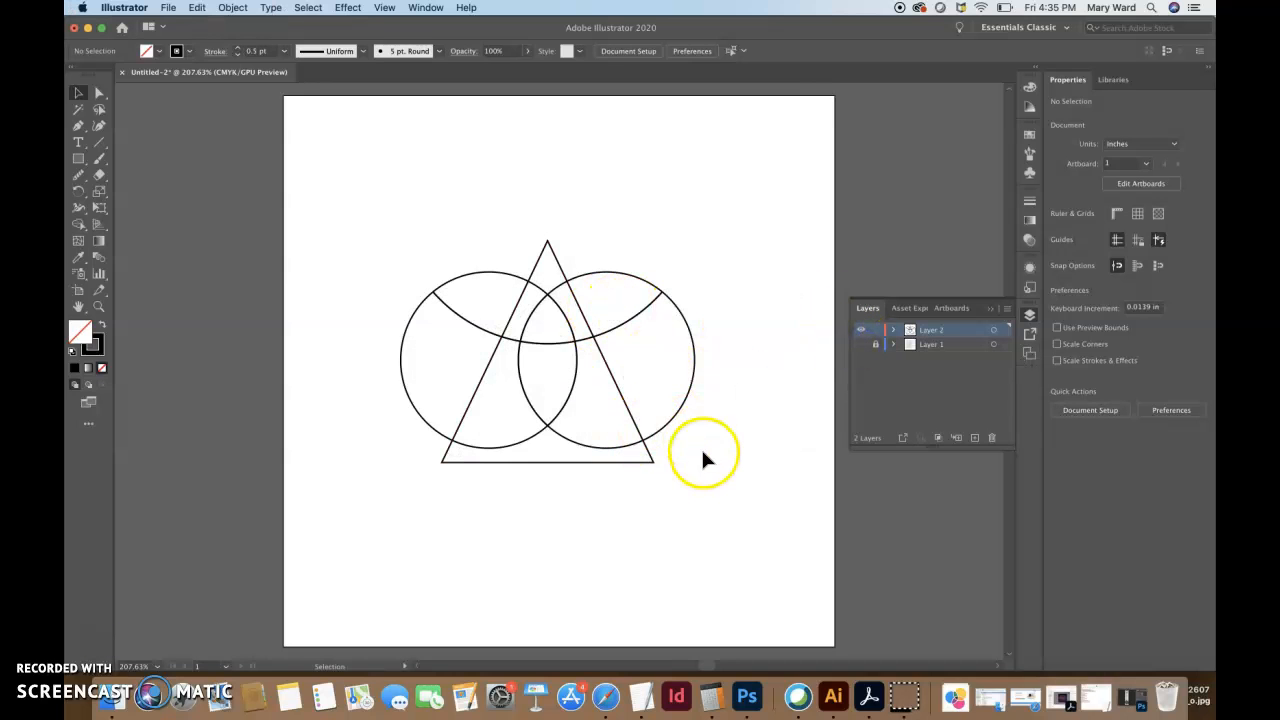
Select the circles, arc and triangle, and remove the triangle's strip below the circles with the Shape Builder tool
{"action": "left_click_drag", "start_coordinate": [371, 214], "coordinate": [737, 506]}
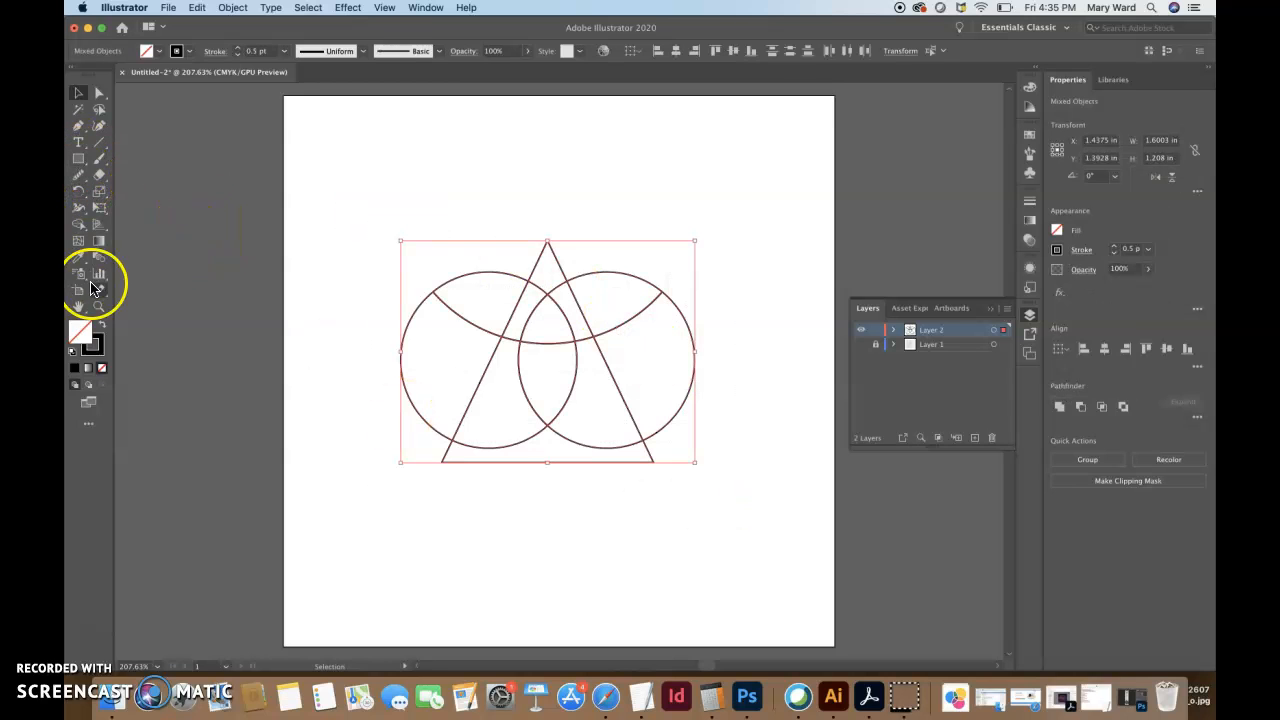
{"action": "left_click", "coordinate": [77, 228]}
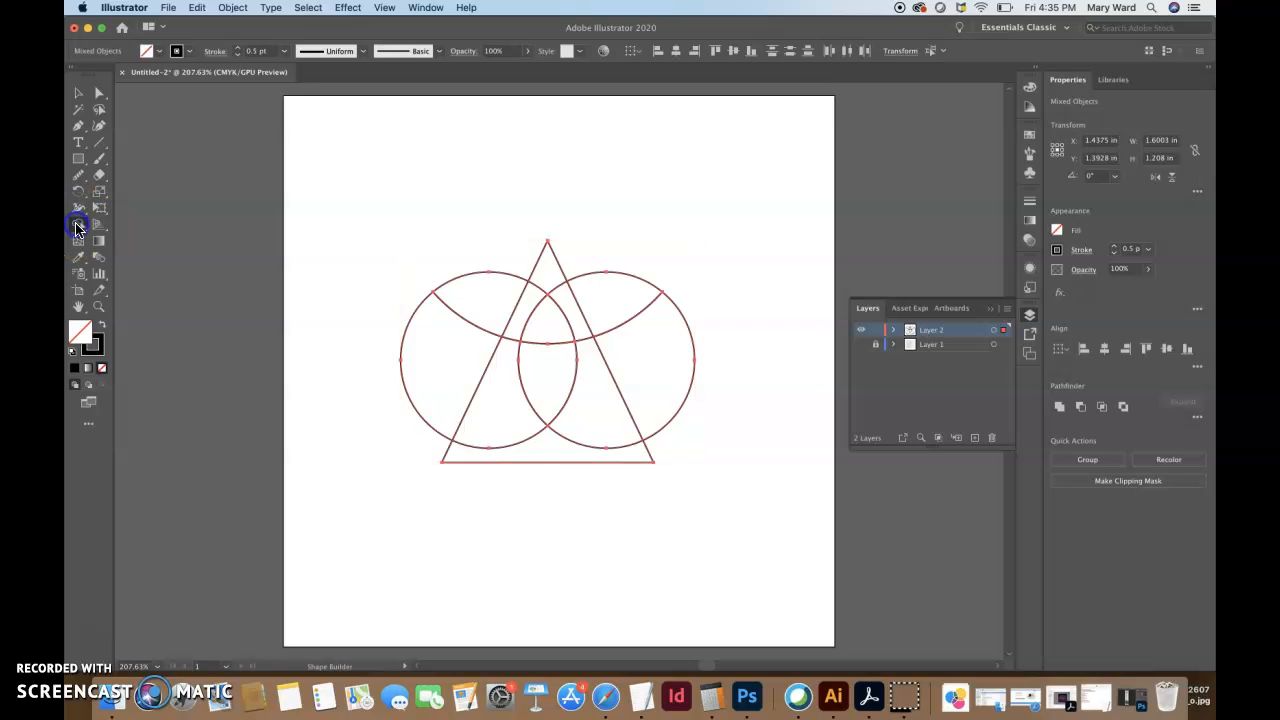
{"action": "left_click", "coordinate": [543, 451]}
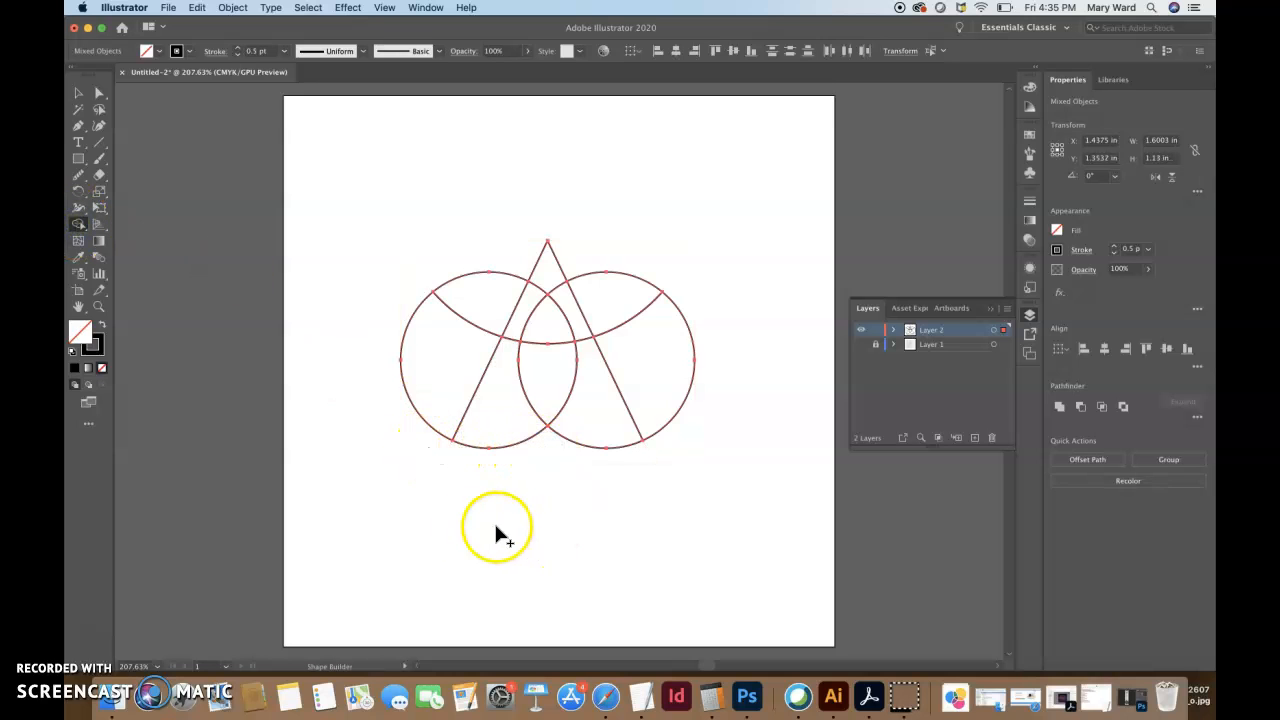
Turn each enclosed region of the overlapping circles, arc and triangle into a separate shape with Shape Builder, and deselect the artwork
{"action": "left_click", "coordinate": [545, 268]}
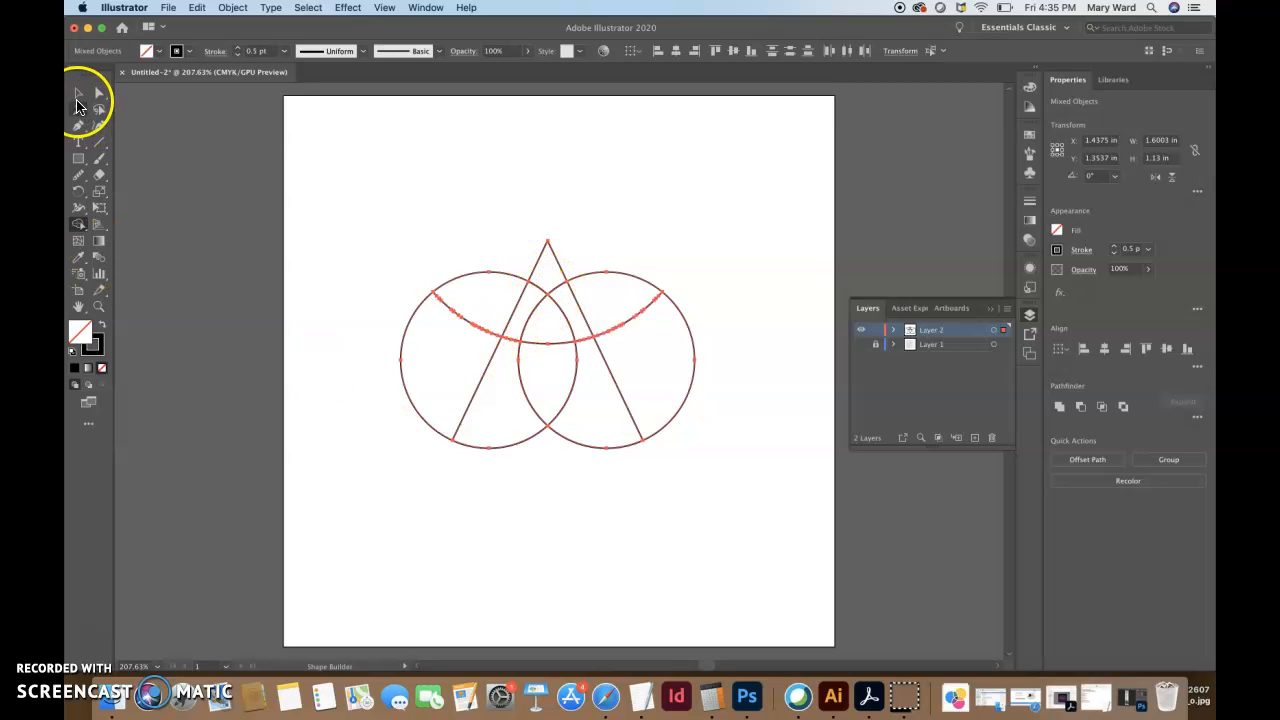
{"action": "left_click", "coordinate": [598, 421]}
{"action": "left_click", "coordinate": [506, 406]}
{"action": "left_click", "coordinate": [518, 321]}
{"action": "left_click", "coordinate": [560, 322]}
{"action": "left_click", "coordinate": [552, 375]}
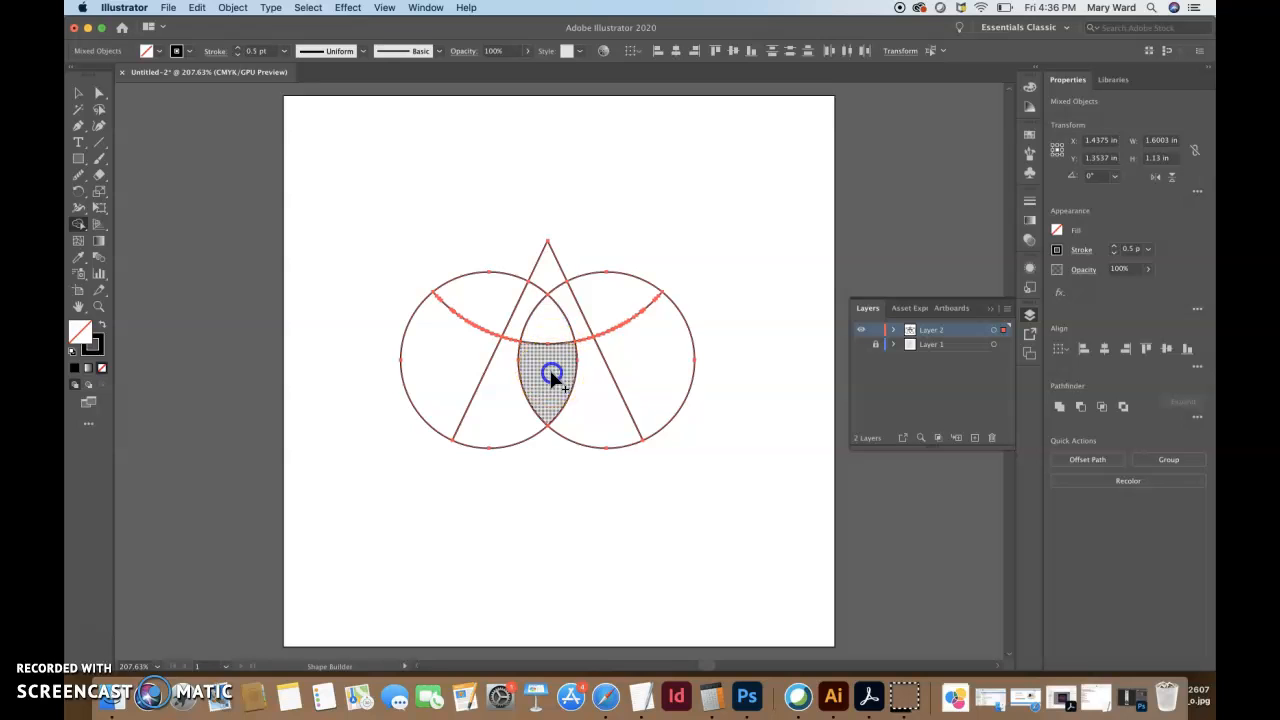
{"action": "left_click", "coordinate": [477, 294]}
{"action": "left_click", "coordinate": [454, 371]}
{"action": "left_click", "coordinate": [669, 354]}
{"action": "left_click", "coordinate": [547, 276]}
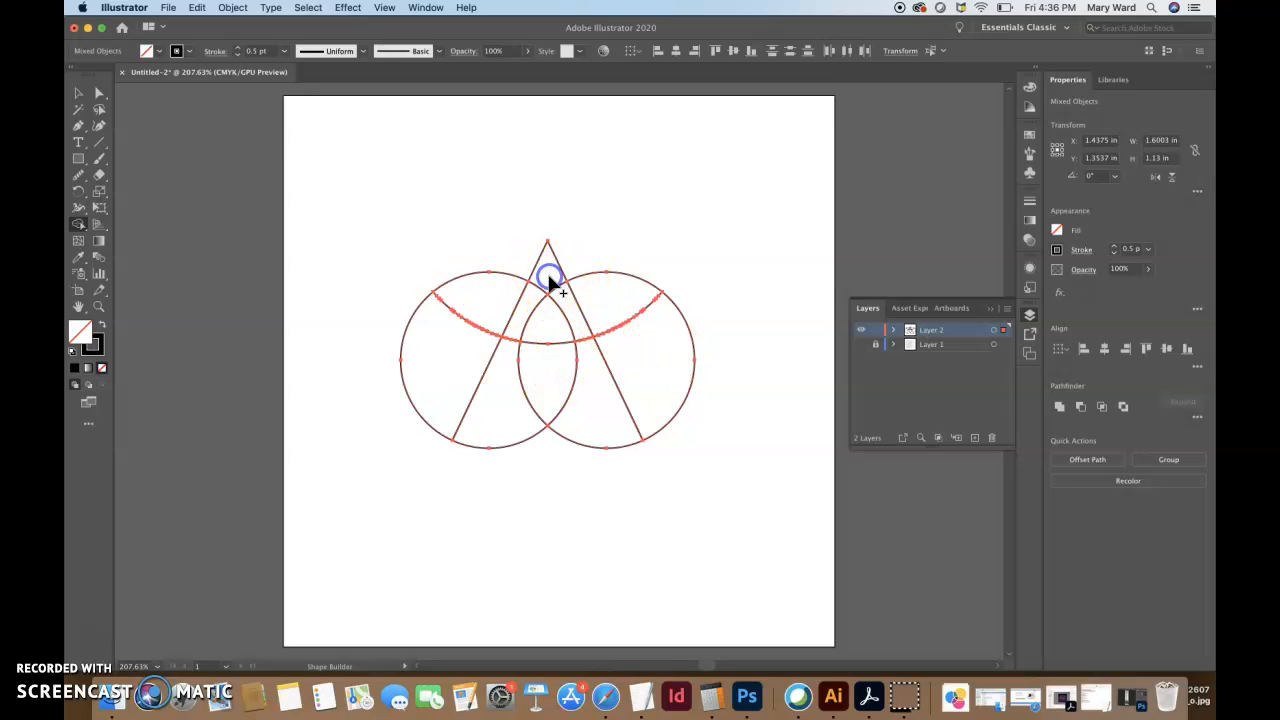
{"action": "left_click", "coordinate": [496, 427]}
{"action": "left_click", "coordinate": [534, 395]}
{"action": "left_click", "coordinate": [597, 423]}
{"action": "left_click", "coordinate": [577, 317]}
{"action": "left_click", "coordinate": [520, 316]}
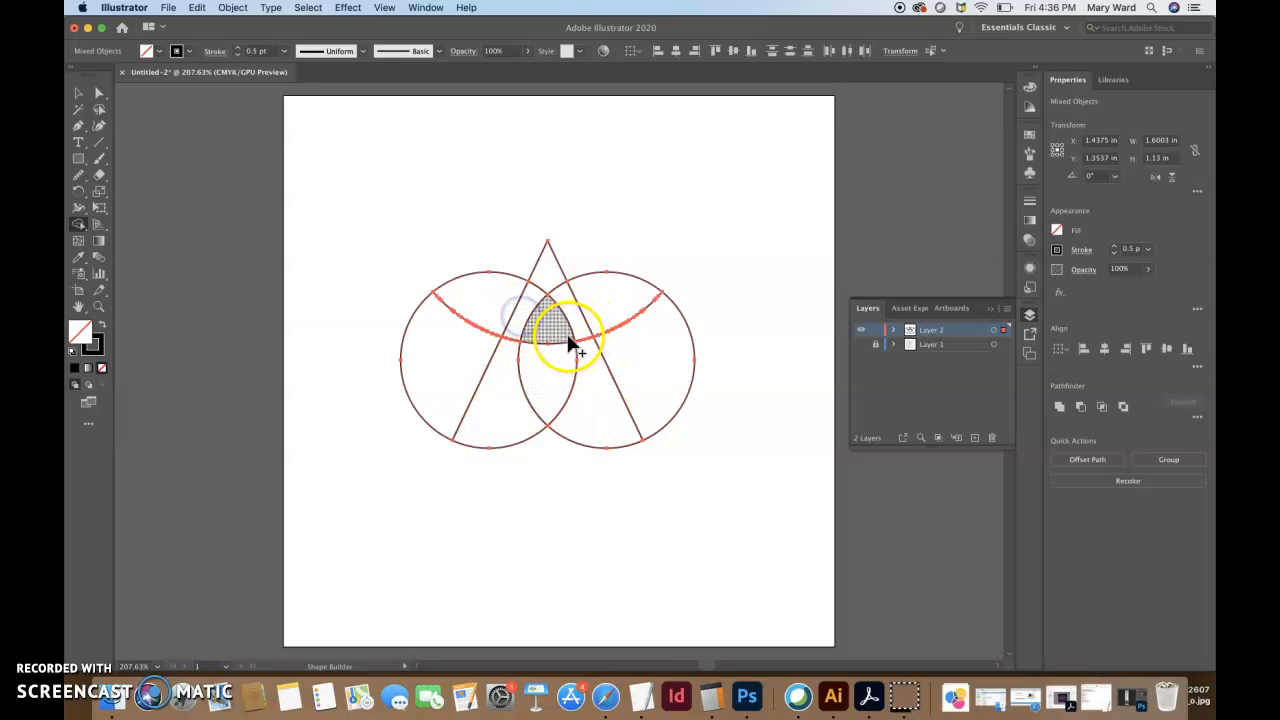
{"action": "mouse_move", "coordinate": [527, 314]}
{"action": "left_mouse_down"}
{"action": "mouse_move", "coordinate": [557, 331]}
{"action": "mouse_move", "coordinate": [671, 309]}
{"action": "mouse_move", "coordinate": [667, 296]}
{"action": "left_mouse_up"}
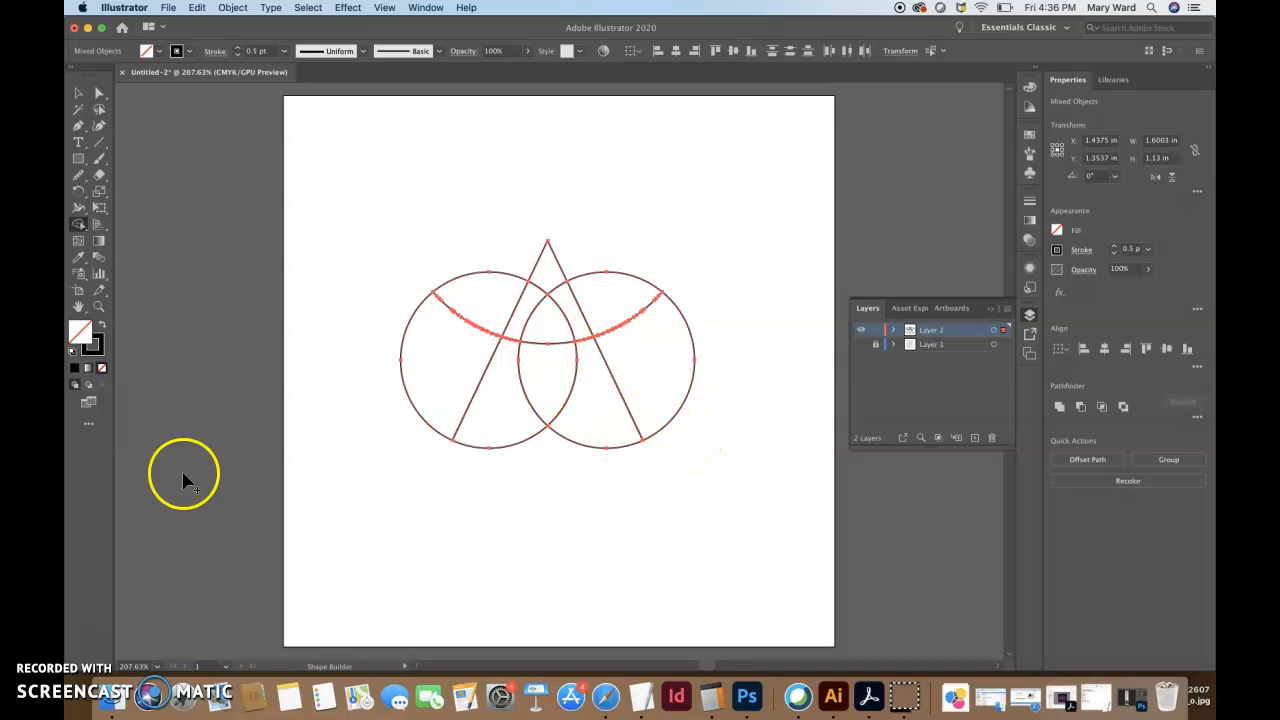
{"action": "left_click", "coordinate": [78, 93]}
{"action": "left_click", "coordinate": [206, 211]}
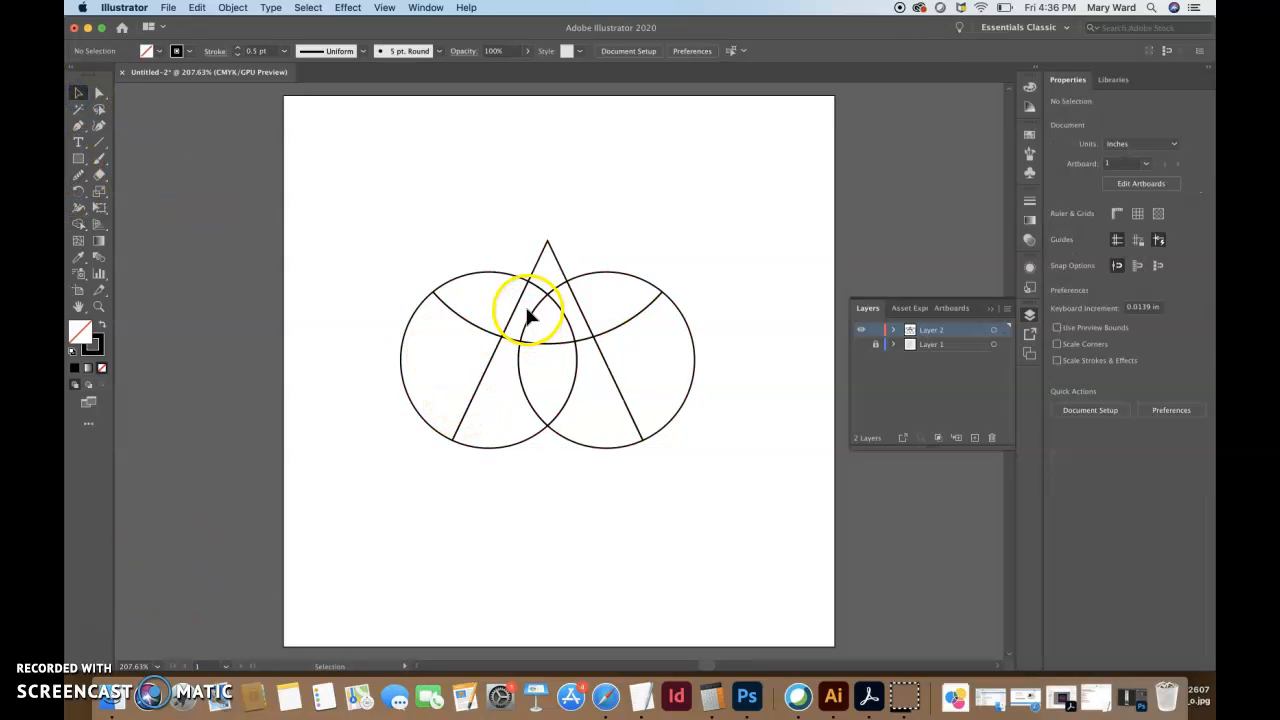
Fill the triangle's tip and the other divided pieces with black and give them a 1 pt white stroke
{"action": "left_click", "coordinate": [542, 272]}
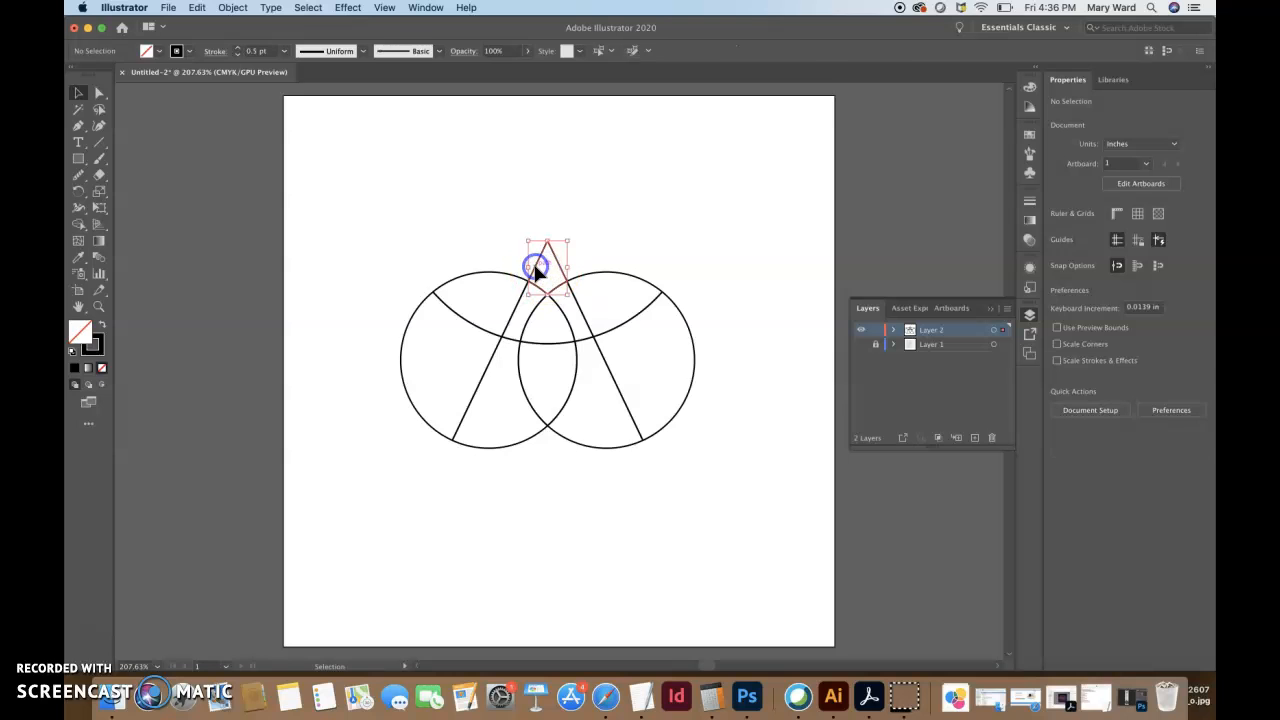
{"action": "left_click", "coordinate": [102, 327]}
{"action": "left_click", "coordinate": [100, 357]}
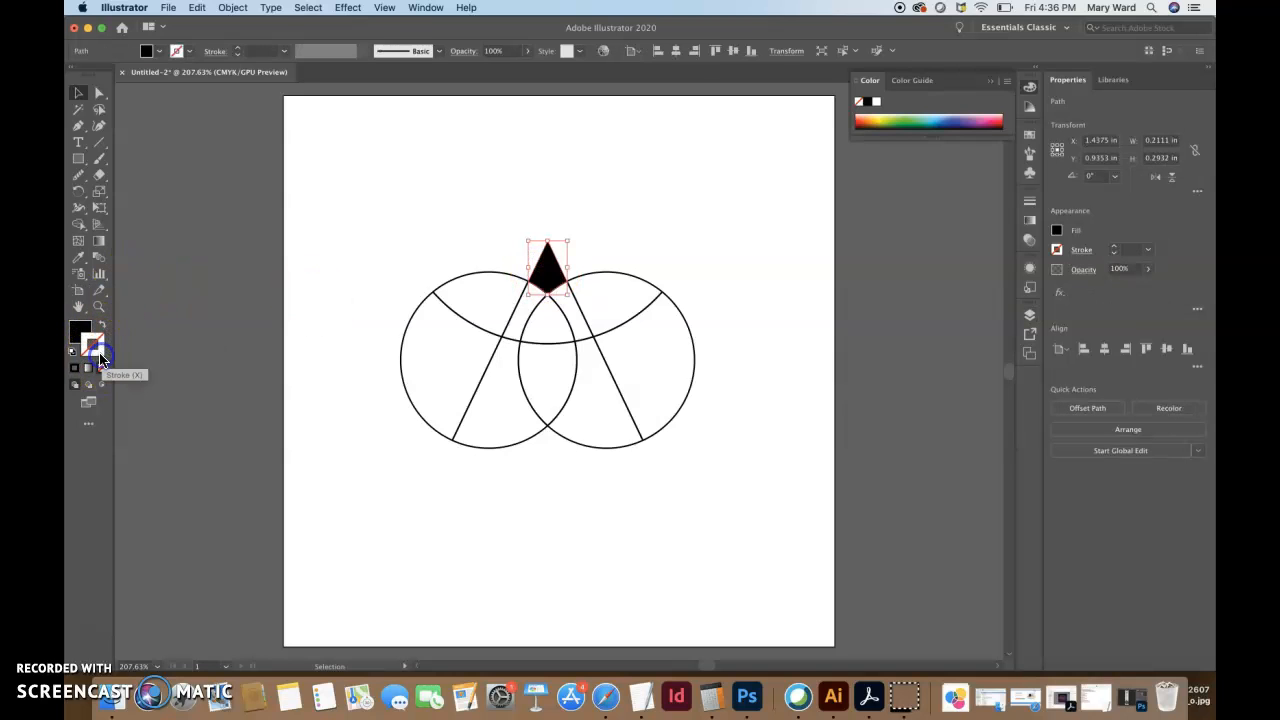
{"action": "left_click", "coordinate": [876, 102]}
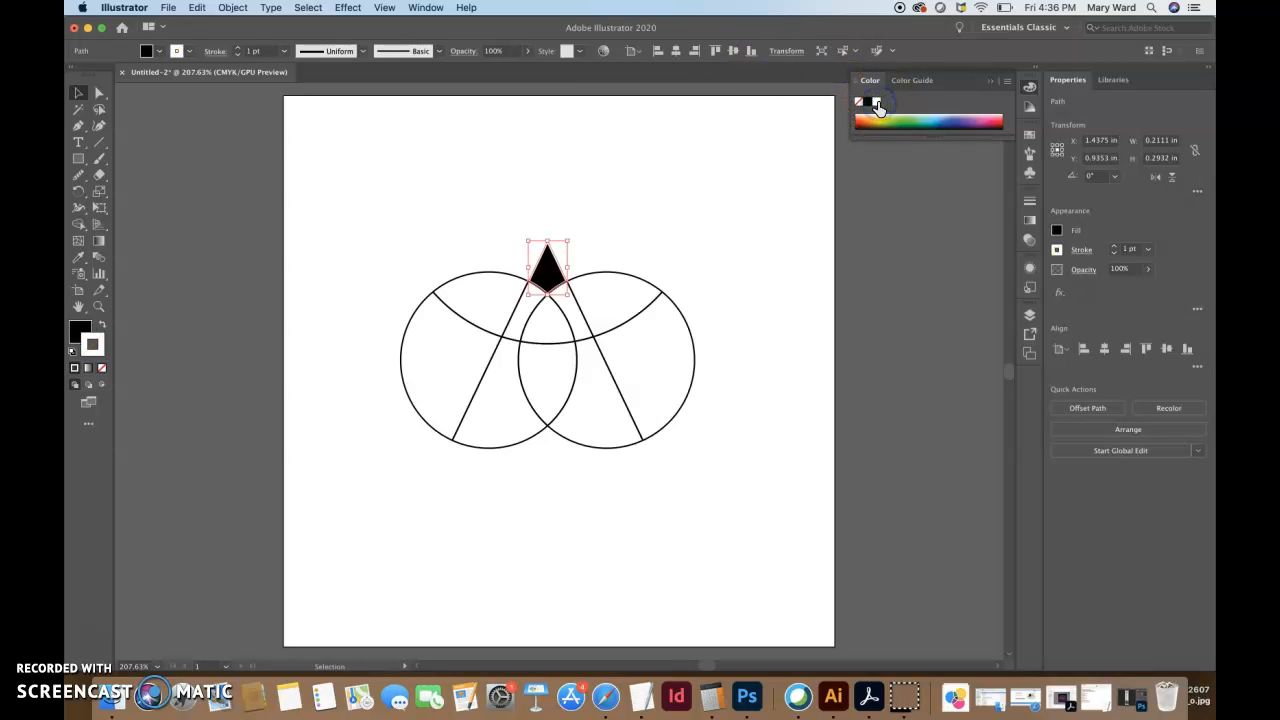
{"action": "left_click", "coordinate": [580, 311]}
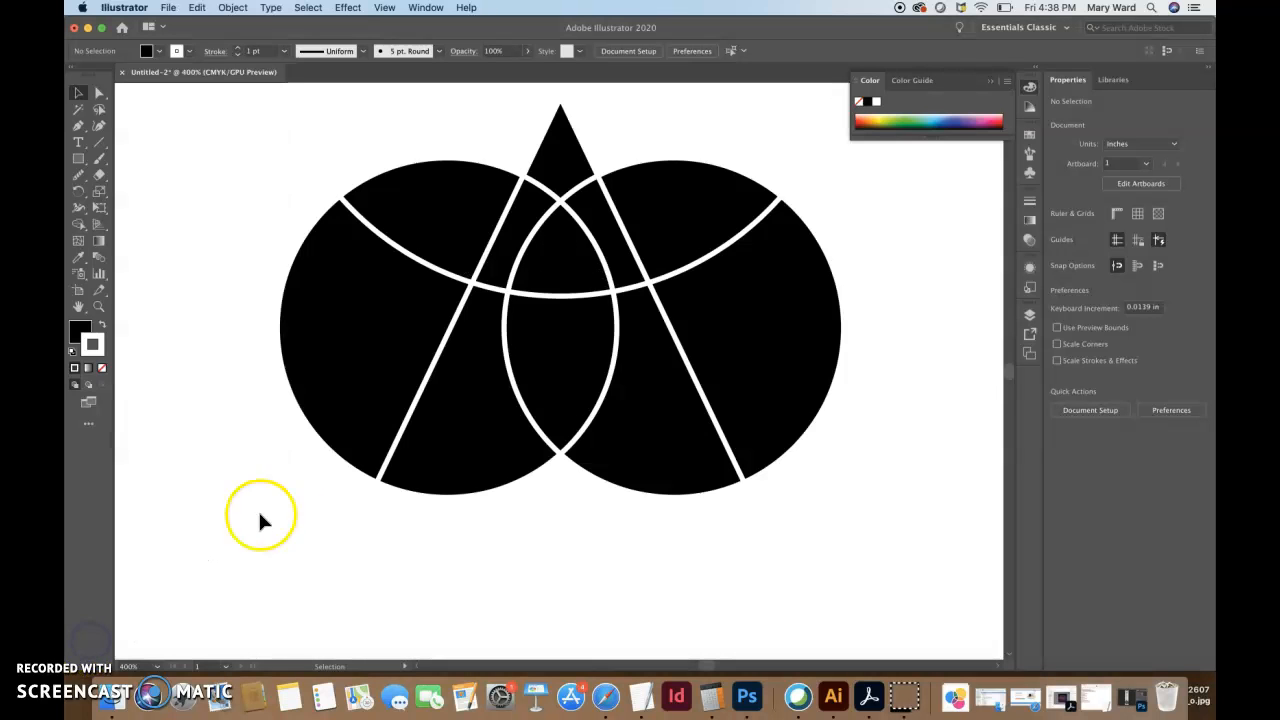
Delete the two large outer circle pieces and undo both deletions
{"action": "key", "text": "super+0"}
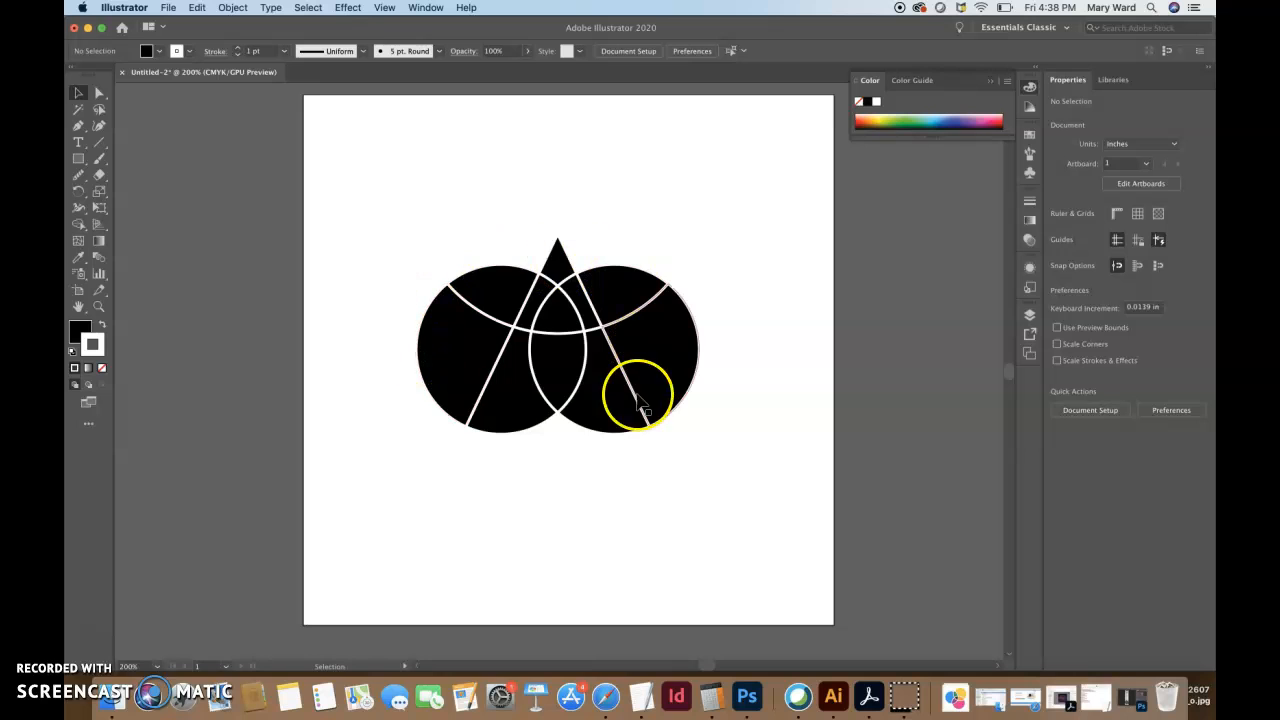
{"action": "left_click", "coordinate": [448, 377]}
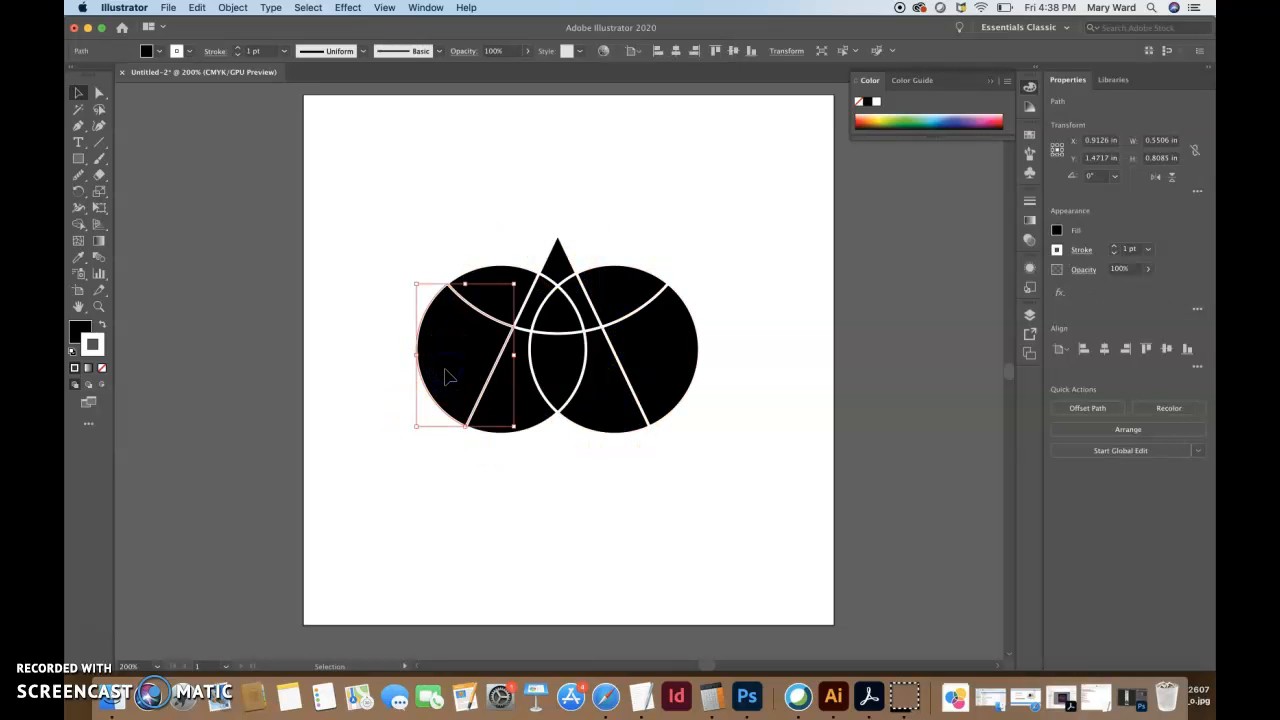
{"action": "key", "text": "Delete"}
{"action": "left_click", "coordinate": [680, 357]}
{"action": "key", "text": "Delete"}
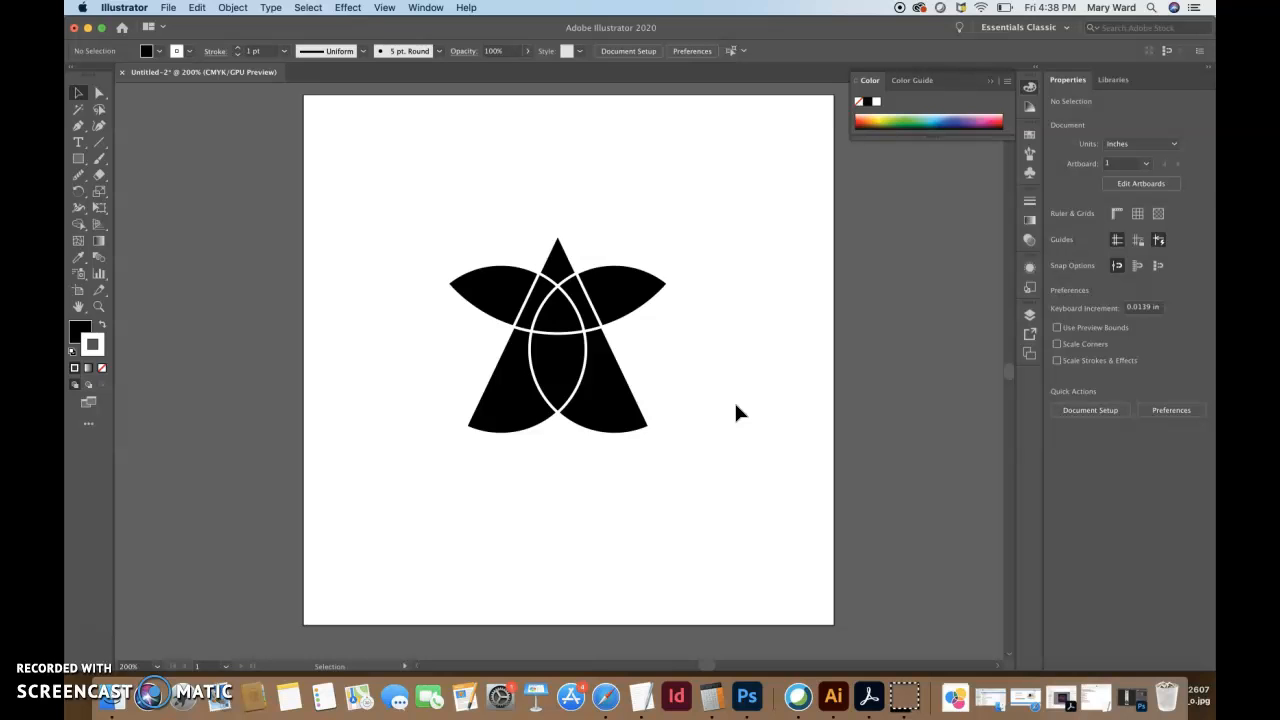
{"action": "key", "text": "super+z"}
{"action": "key", "text": "super+z"}
Delete the large outer piece of each circle, keeping the upper wing shapes and the triangular body
{"action": "left_click", "coordinate": [674, 324]}
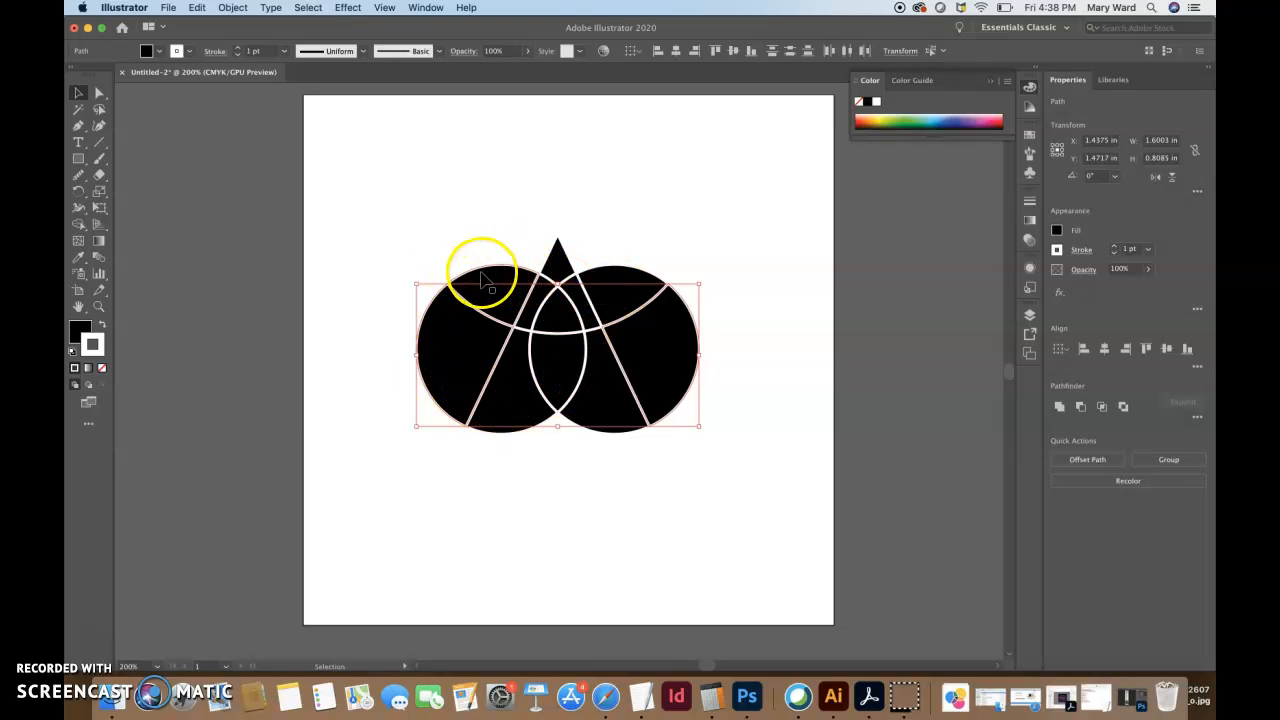
{"action": "left_click", "coordinate": [727, 381]}
{"action": "left_click", "coordinate": [673, 385]}
{"action": "key", "text": "Delete"}
{"action": "left_click", "coordinate": [449, 357]}
{"action": "key", "text": "Delete"}
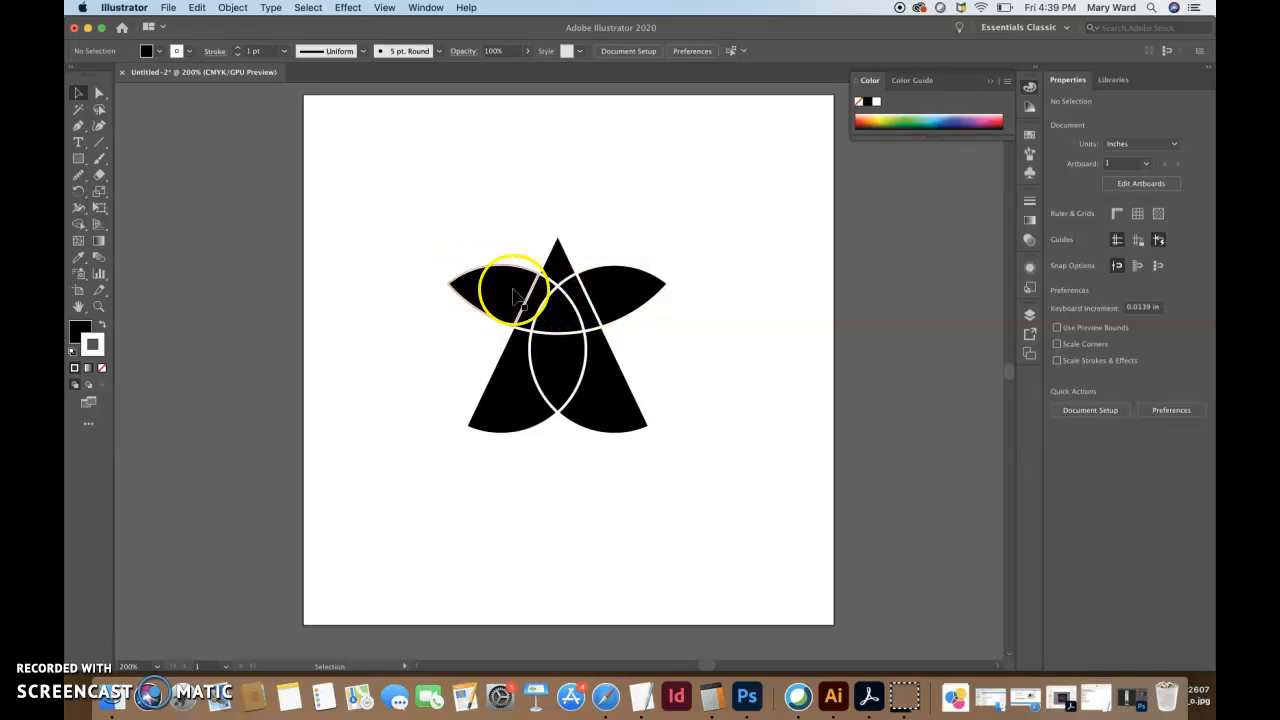
{"action": "left_click", "coordinate": [716, 481]}
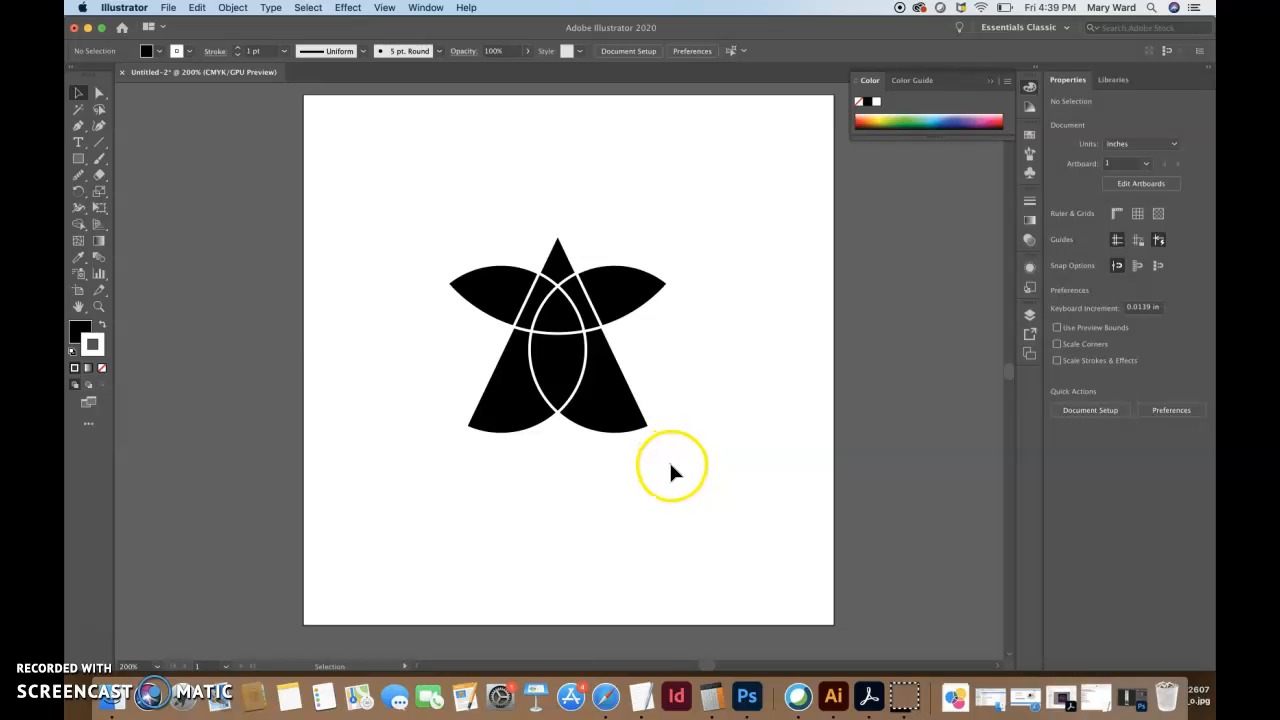
Select the whole mask, move it up on the artboard and center it horizontally
{"action": "left_click_drag", "start_coordinate": [670, 464], "coordinate": [410, 229]}
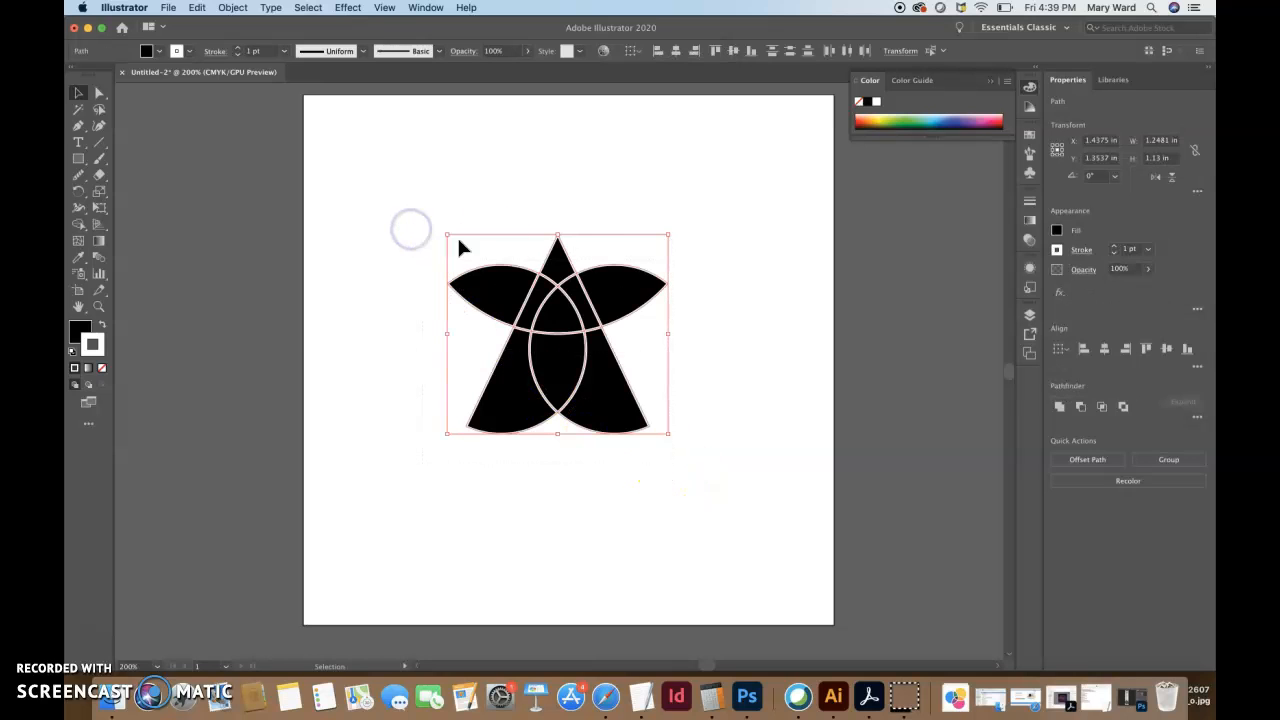
{"action": "left_click_drag", "start_coordinate": [557, 262], "coordinate": [571, 255]}
{"action": "left_click_drag", "start_coordinate": [580, 240], "coordinate": [581, 236]}
{"action": "left_click", "coordinate": [728, 319]}
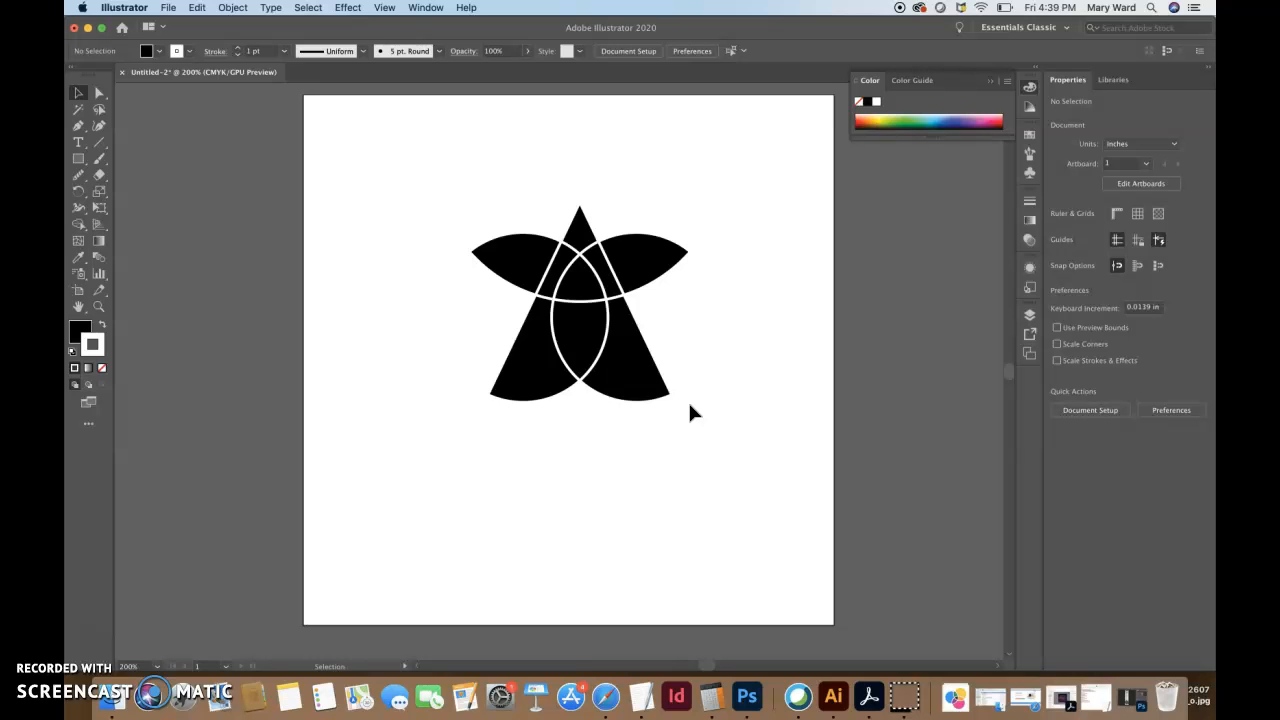
{"action": "left_click_drag", "start_coordinate": [457, 218], "coordinate": [745, 463]}
{"action": "left_click_drag", "start_coordinate": [632, 390], "coordinate": [622, 400]}
{"action": "left_click", "coordinate": [727, 393]}
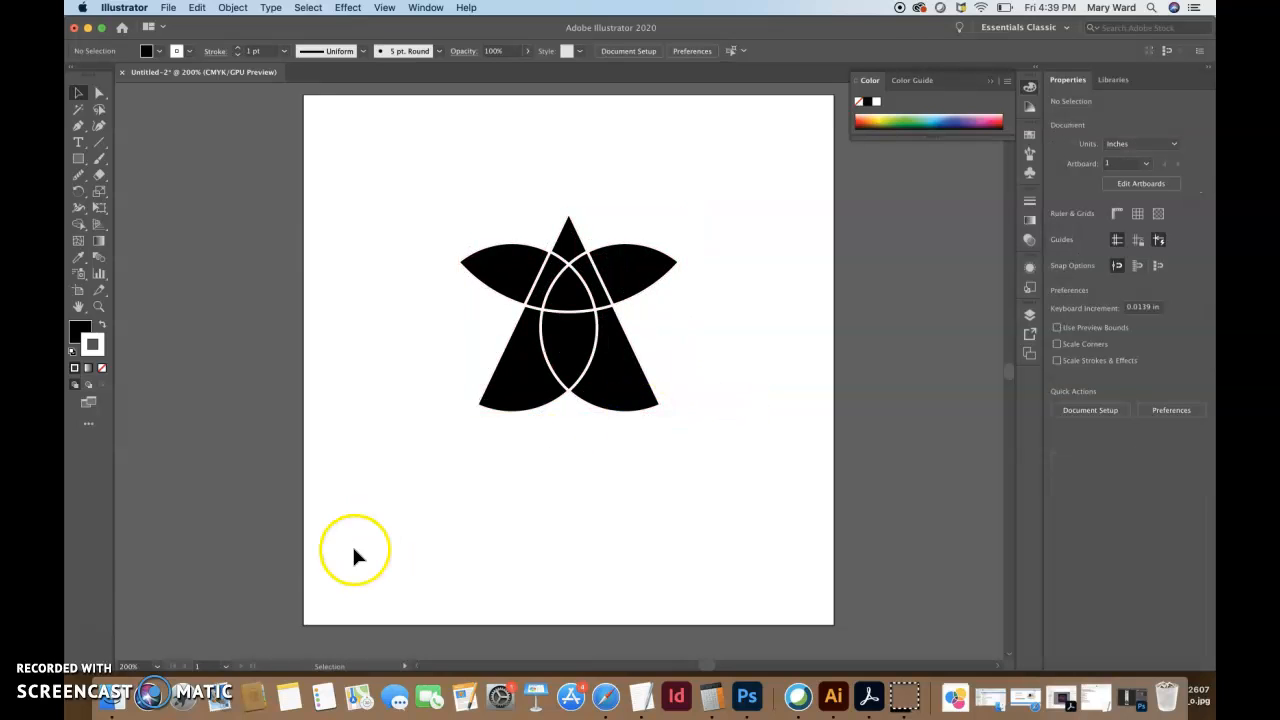